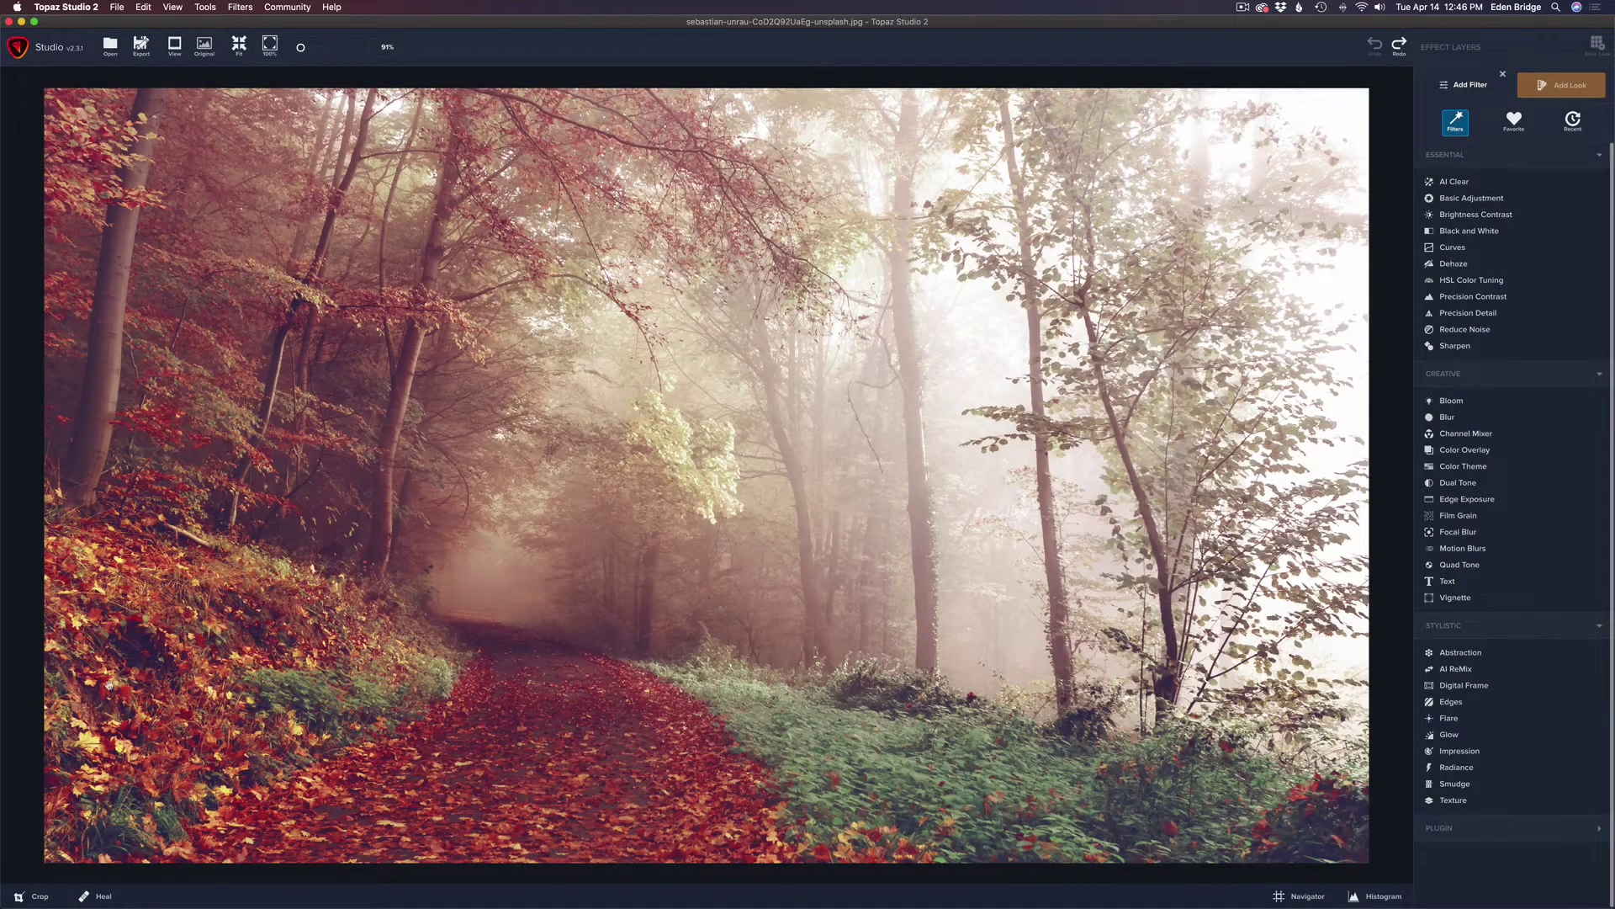
# Crop the photo's right edge to a width of 4250 pixels
pyautogui.click(19, 897)
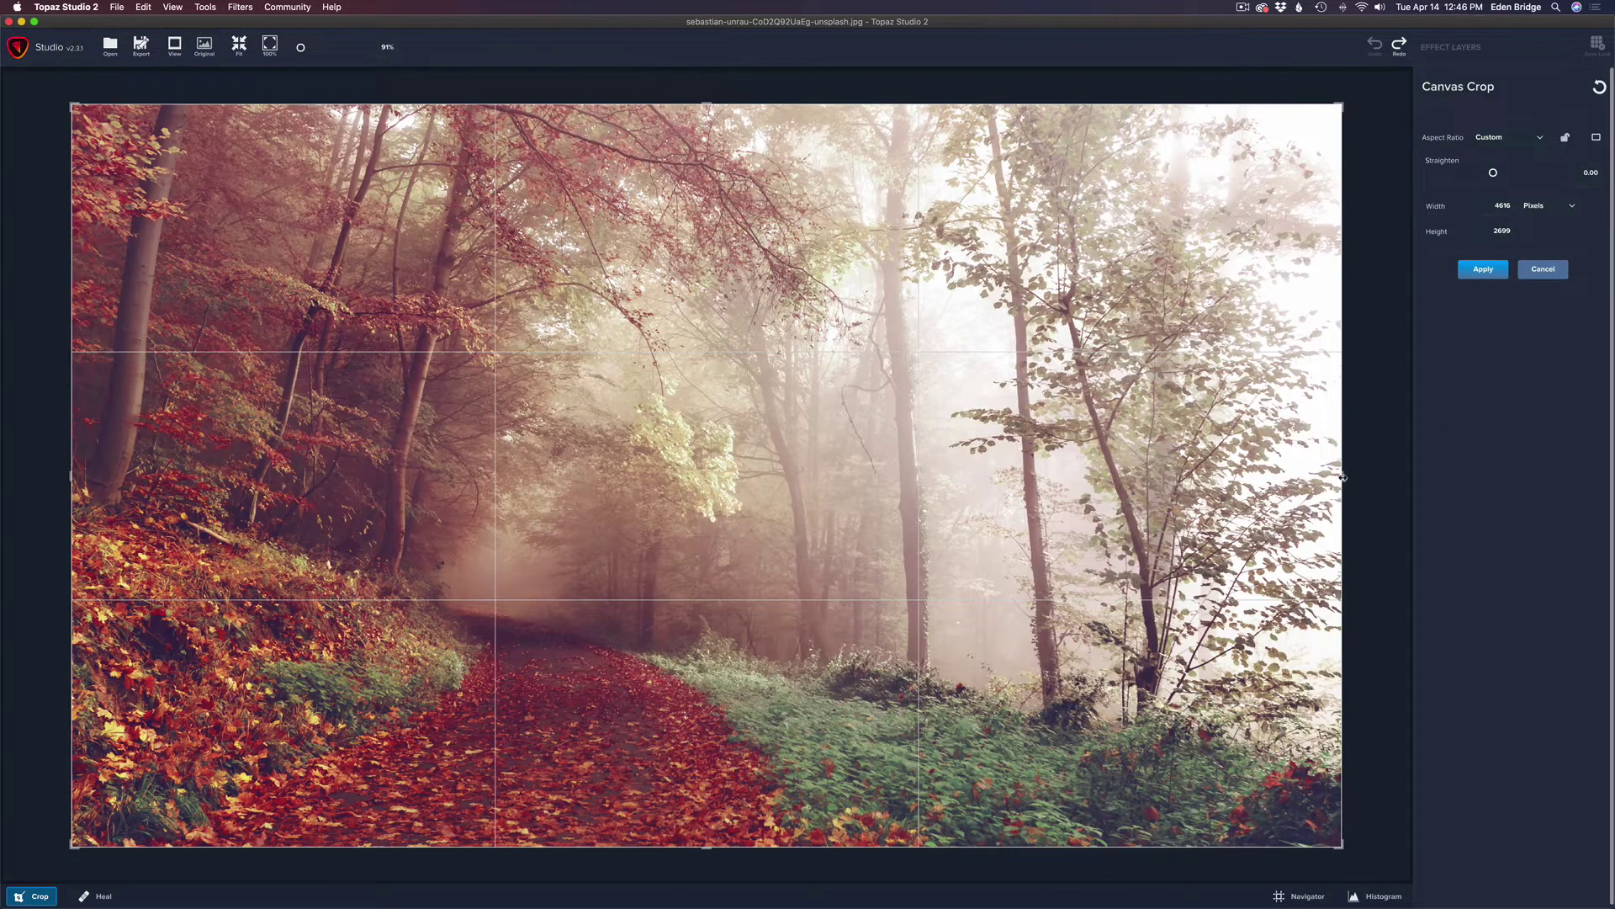
pyautogui.moveTo(1343, 477); pyautogui.dragTo(1264, 476)
pyautogui.click(1486, 270)
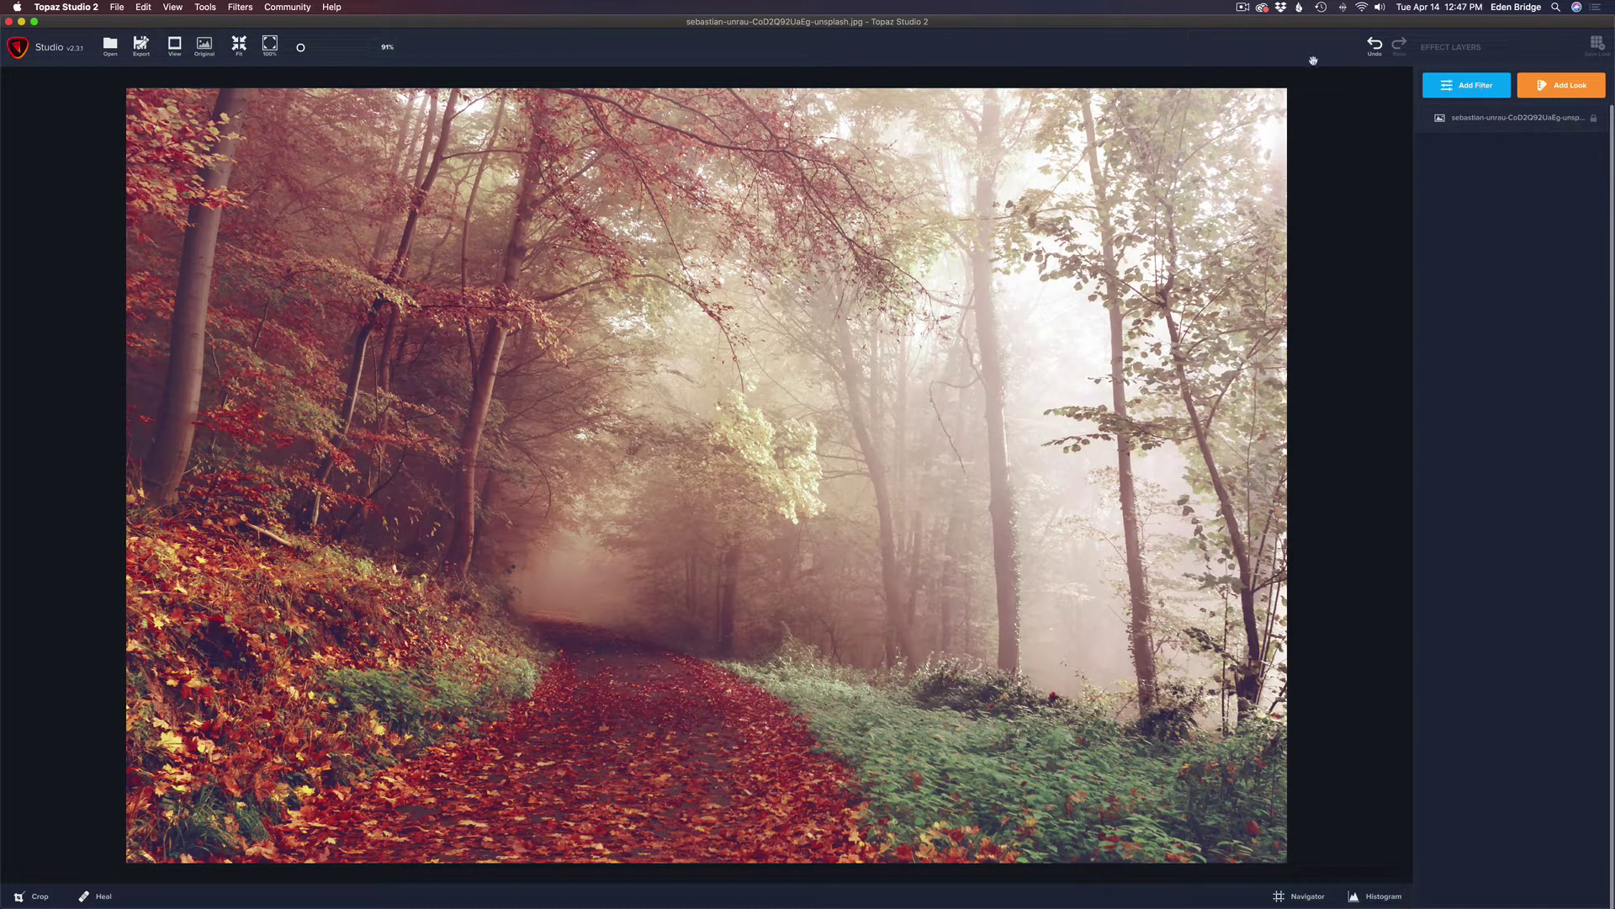
# Launch the Adjust AI plugin and apply its HDR Style auto adjustment
pyautogui.click(241, 7)
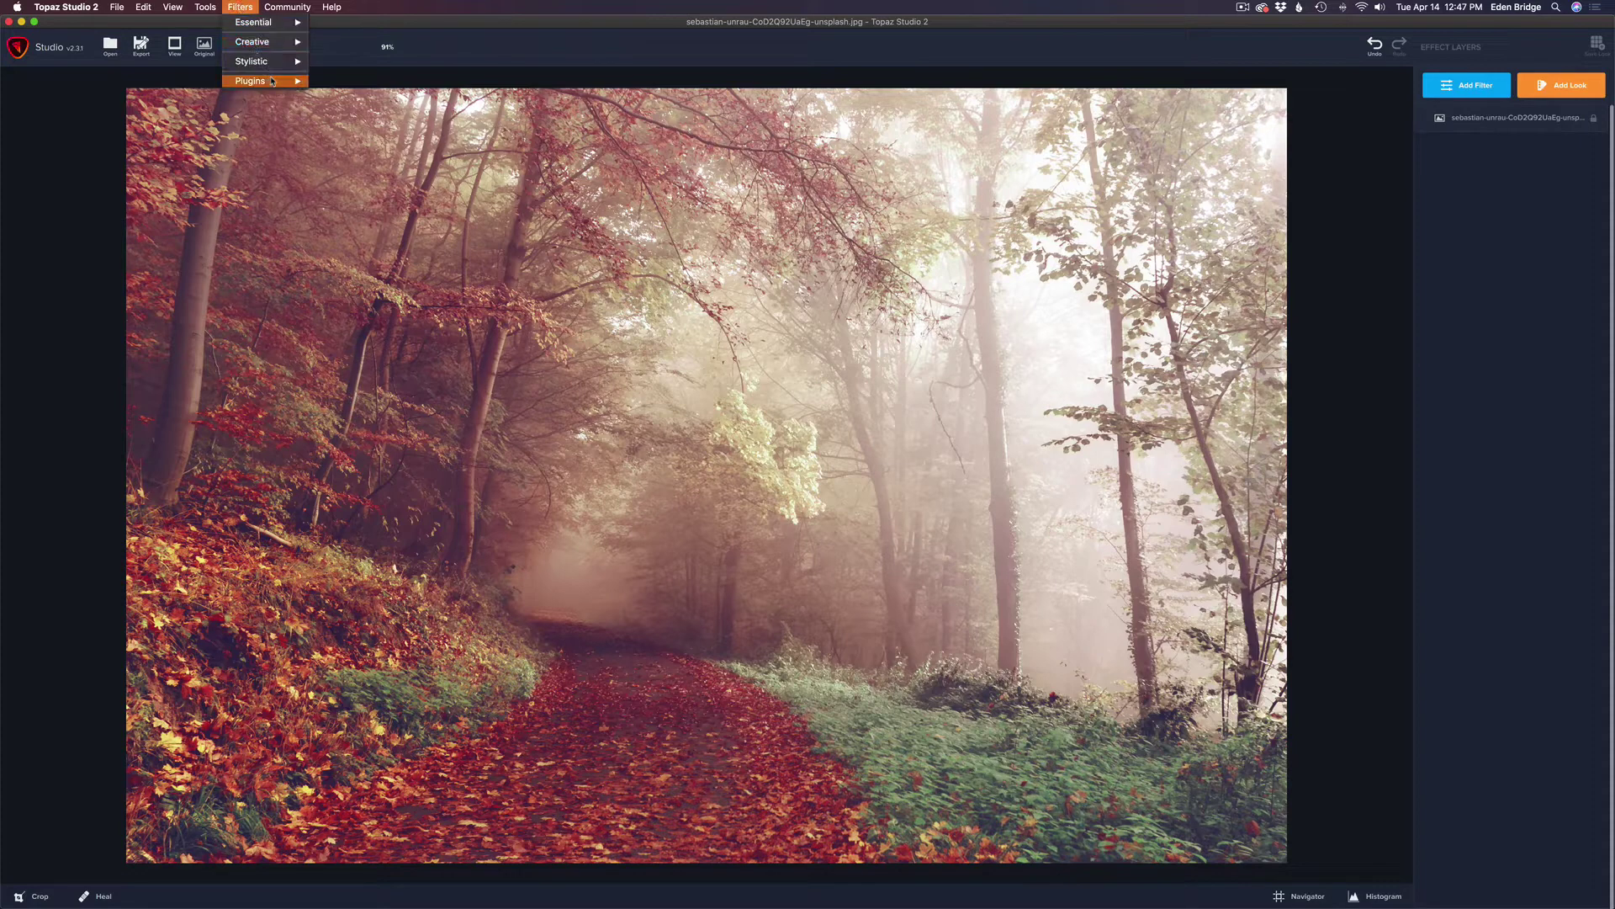
pyautogui.moveTo(275, 82)
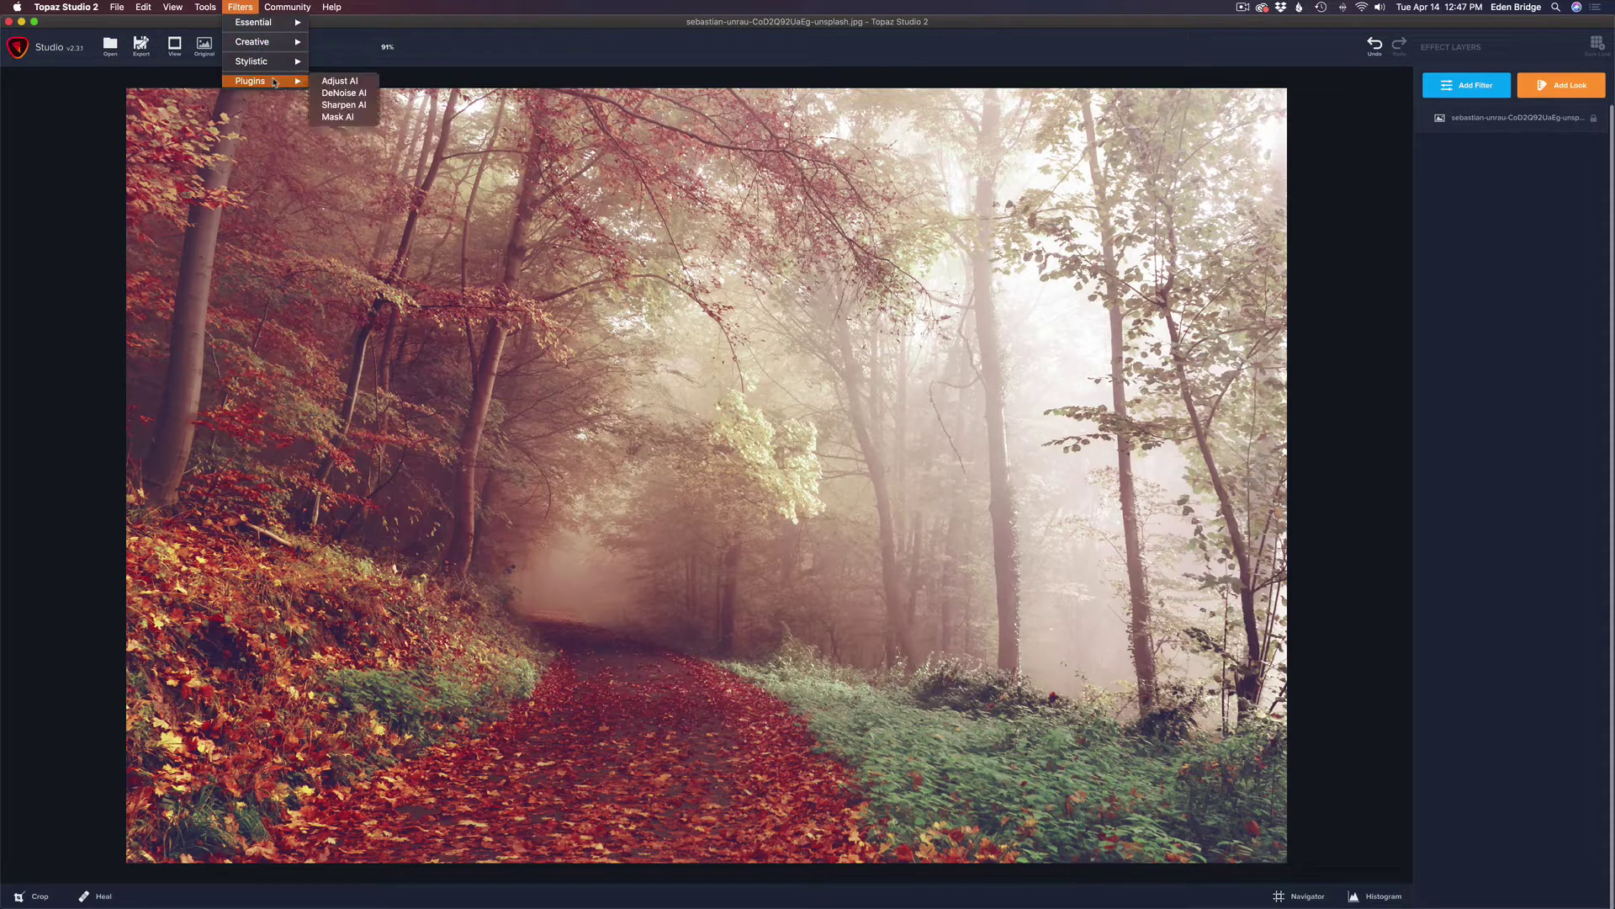
pyautogui.click(354, 82)
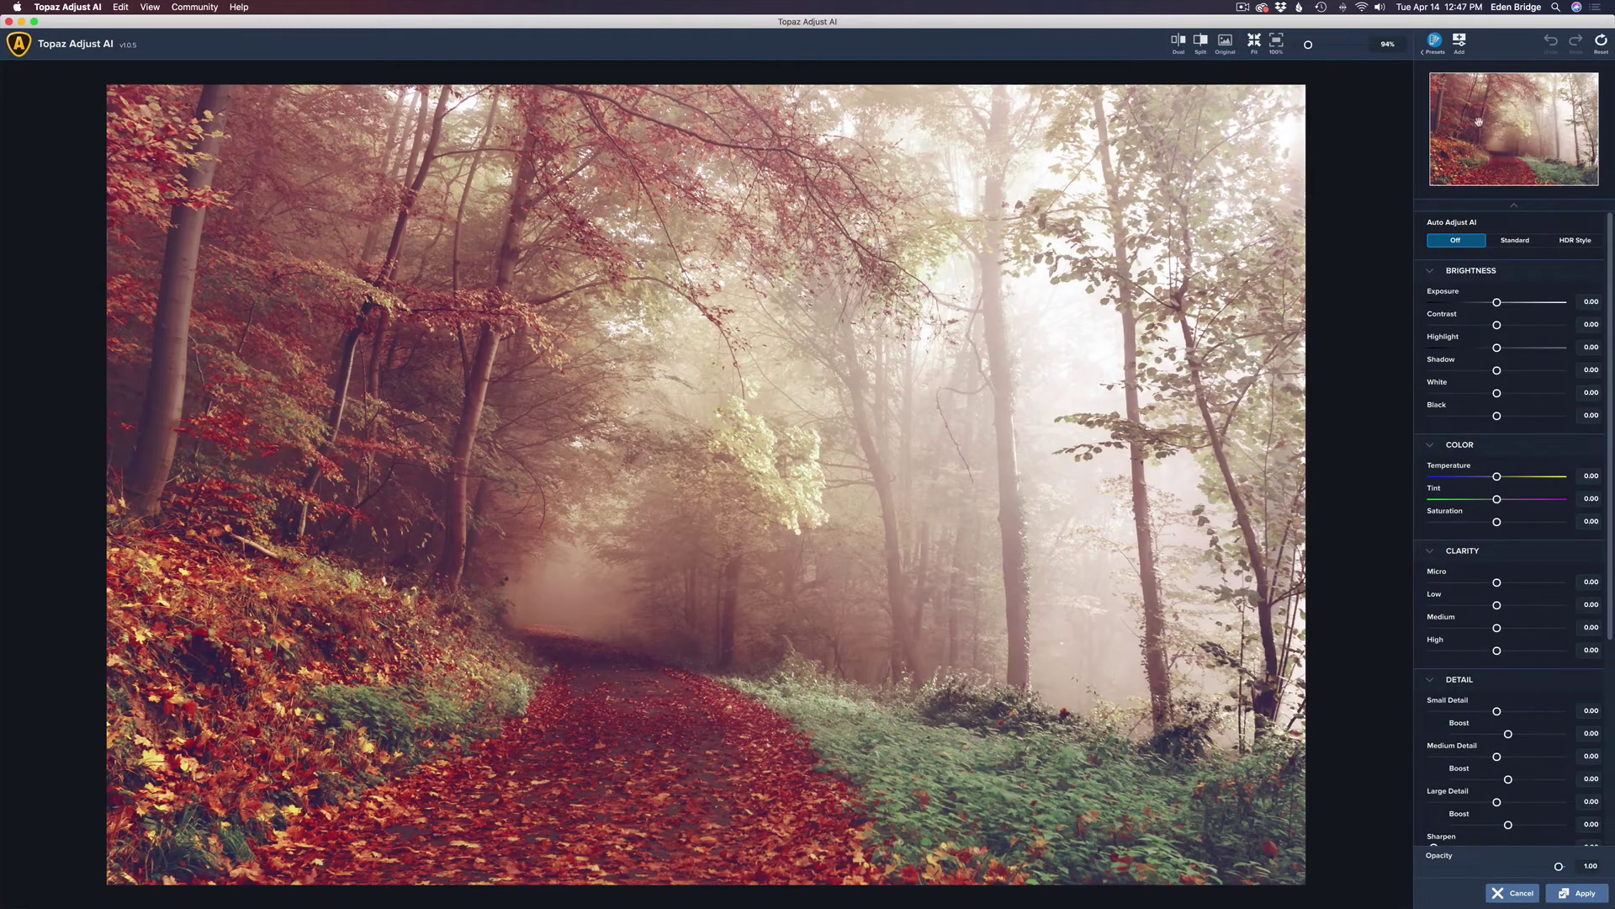
pyautogui.click(1576, 242)
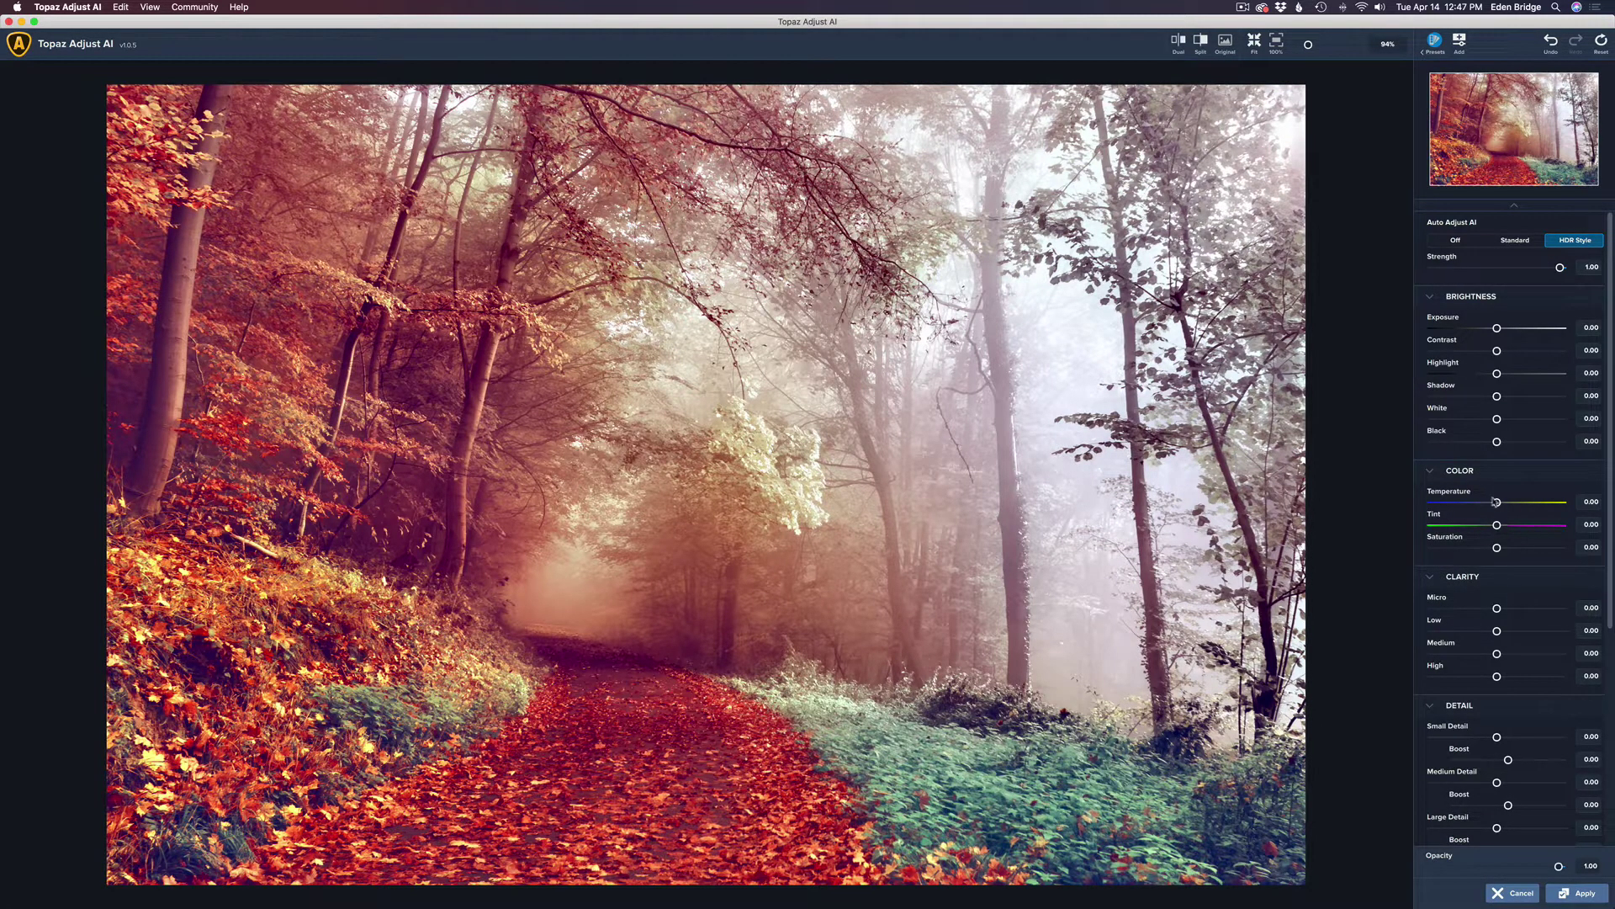
# Warm the colour Temperature to 0.50
pyautogui.click(1498, 504)
pyautogui.moveTo(1500, 504); pyautogui.dragTo(1531, 506)
pyautogui.press('super+a')
# Raise Low clarity, shift Tint to about -0.65, and apply as an Adjust AI (Output) layer
pyautogui.click(1497, 632)
pyautogui.moveTo(1499, 633); pyautogui.dragTo(1527, 634)
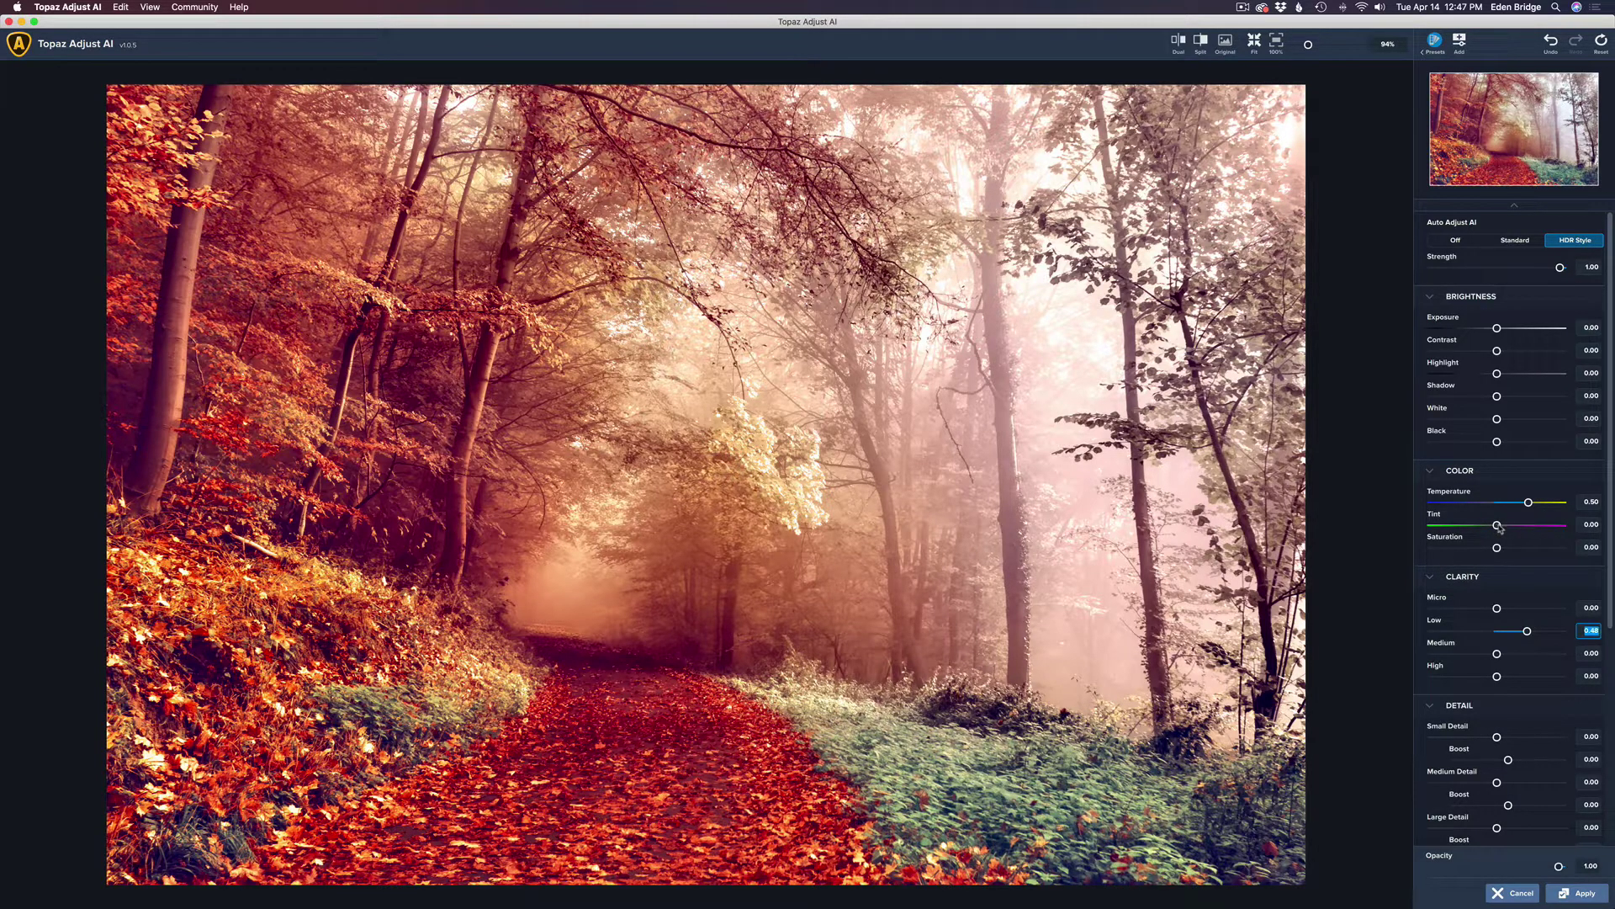
pyautogui.click(1497, 525)
pyautogui.moveTo(1498, 527); pyautogui.dragTo(1490, 526)
pyautogui.moveTo(1490, 525)
pyautogui.mouseDown()
pyautogui.moveTo(1457, 523)
pyautogui.moveTo(1493, 526)
pyautogui.mouseUp()
pyautogui.click(1583, 894)
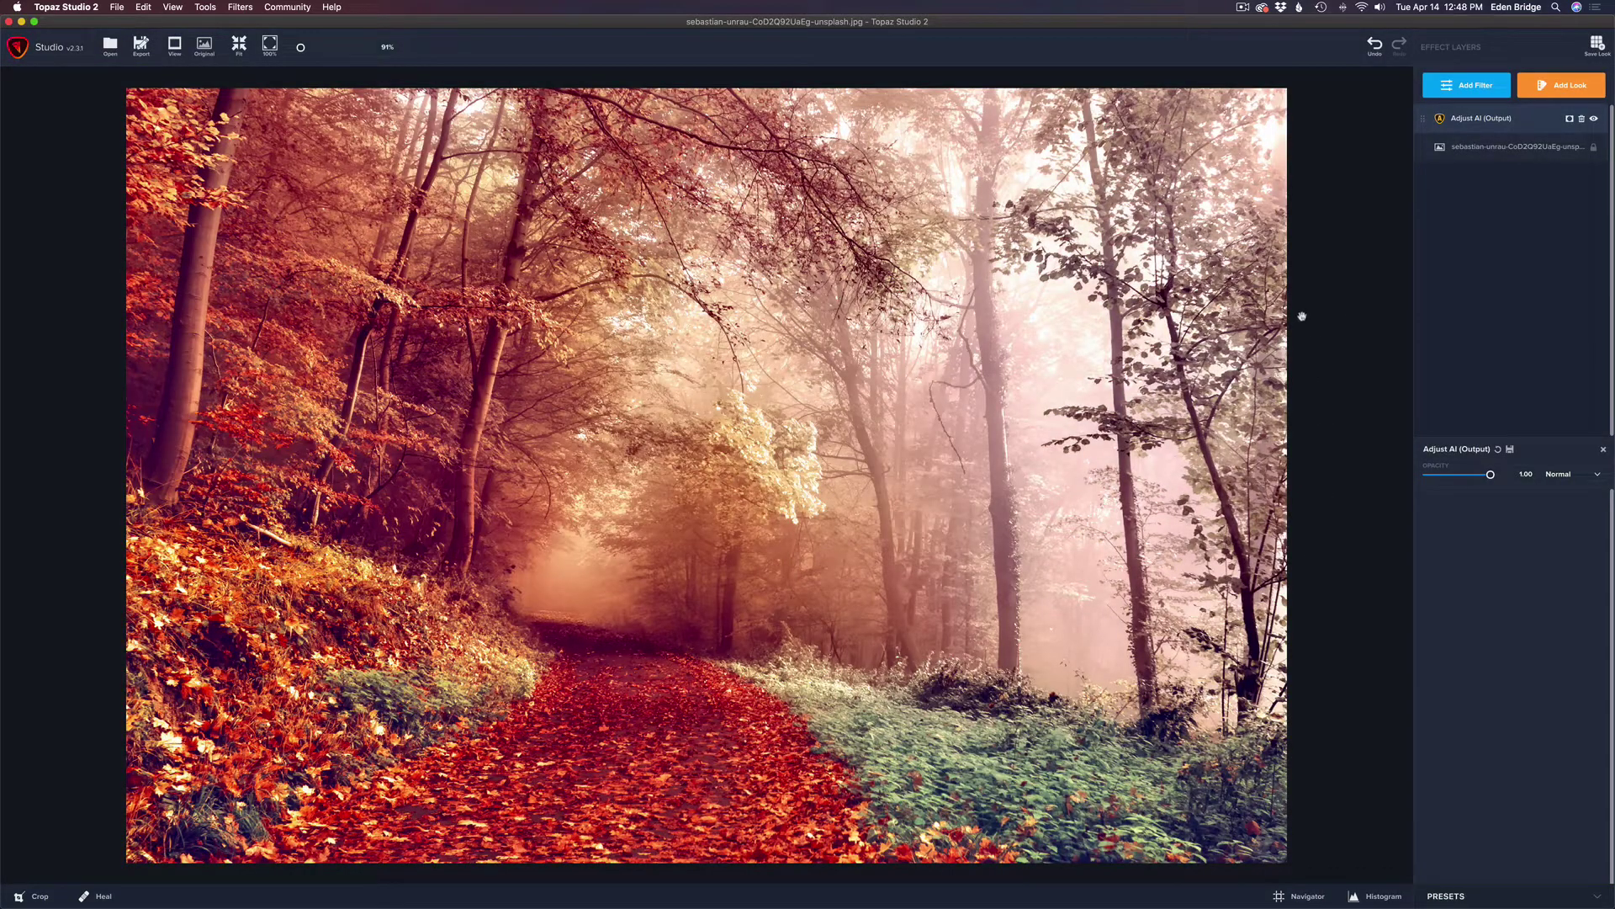
# Compare with the original photo, then add a Color Theme filter
pyautogui.press('\\')
pyautogui.press('\\')
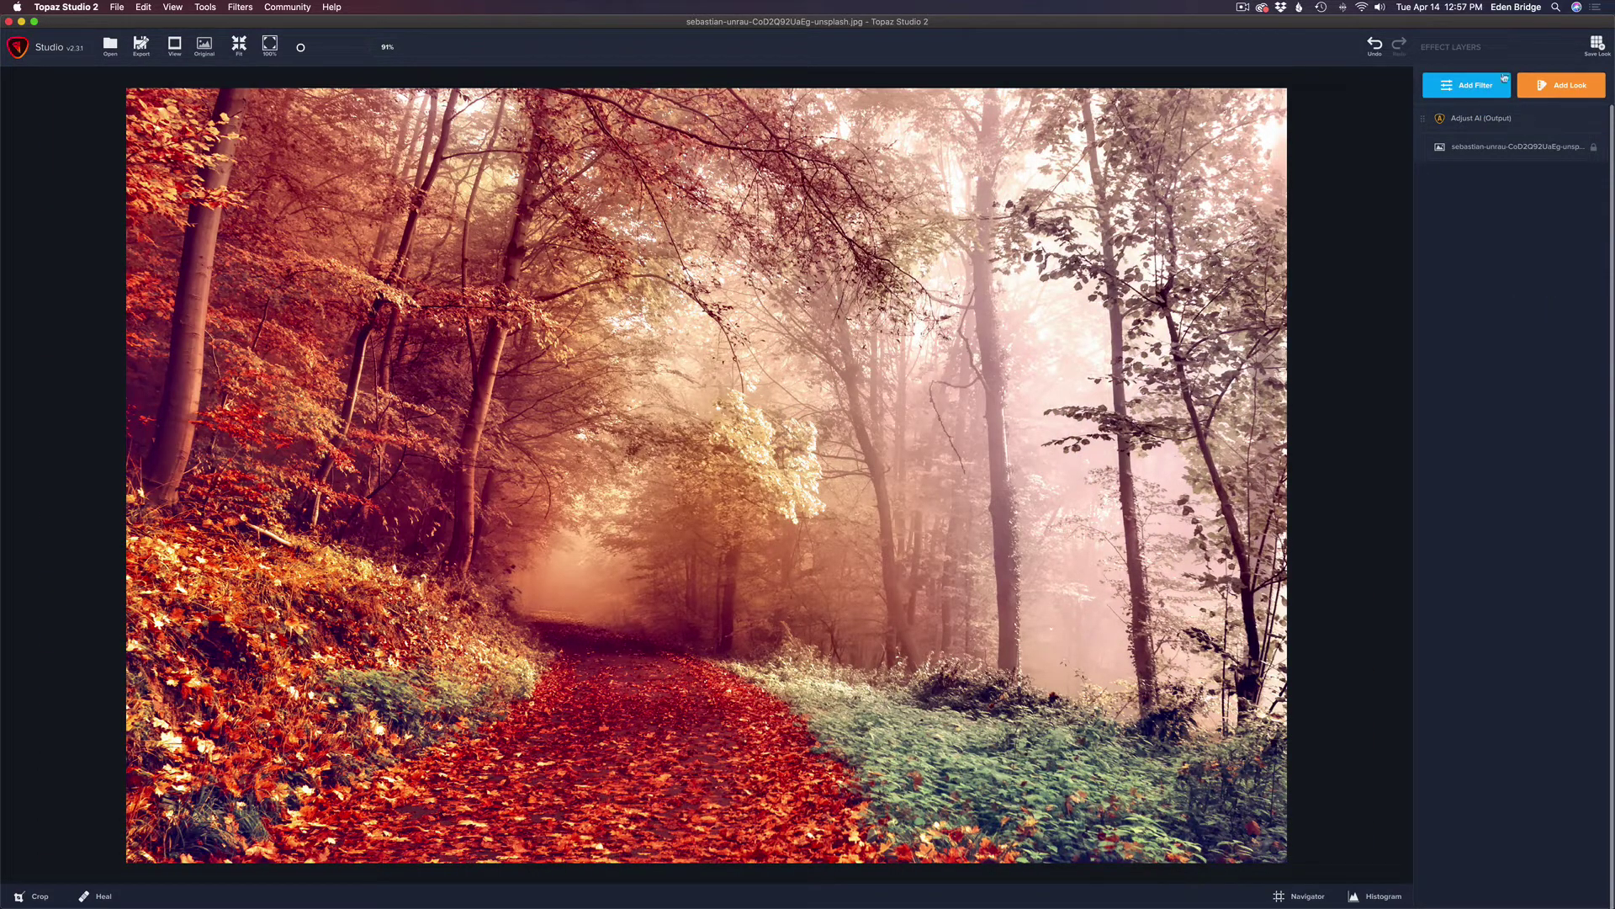
pyautogui.click(1477, 90)
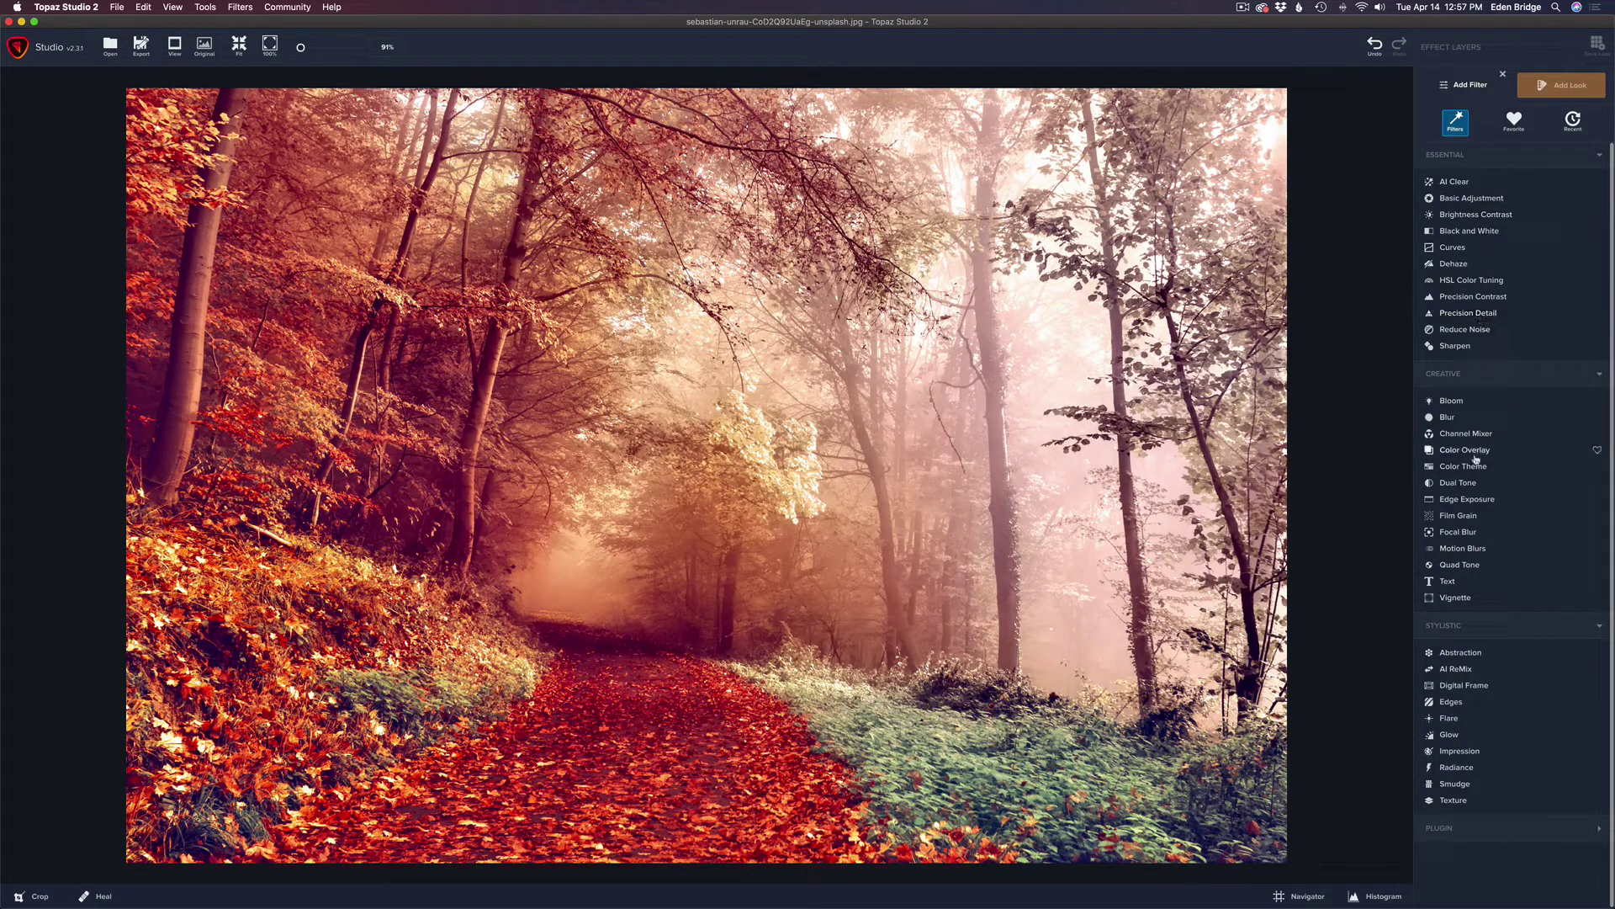
pyautogui.click(1464, 466)
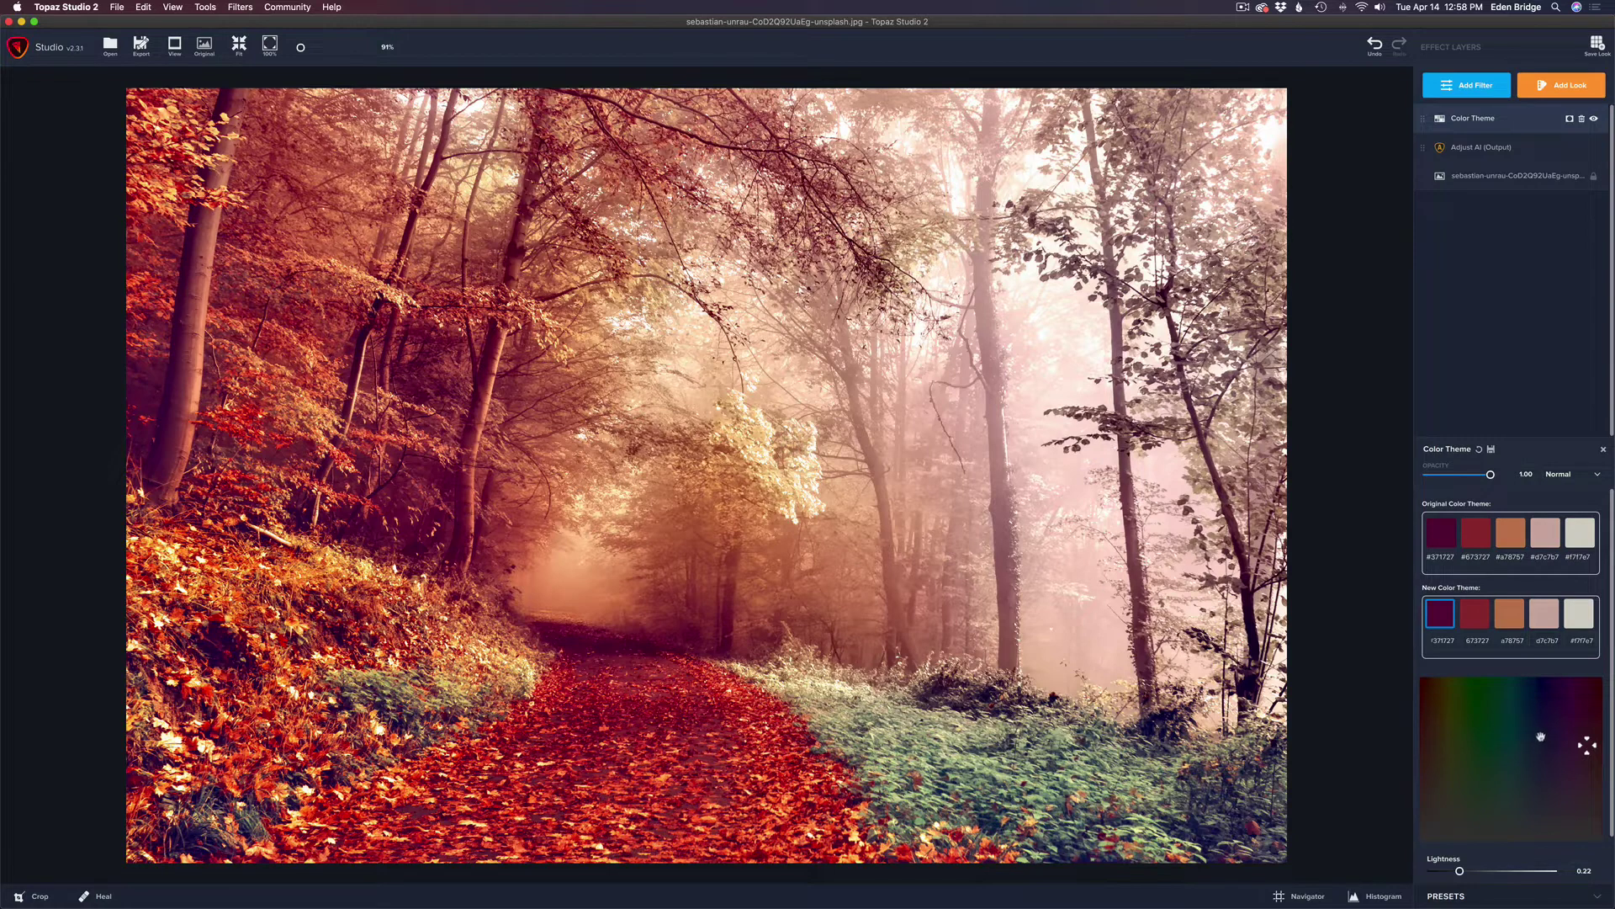
# Darken the first new theme colour to about 0.10 lightness and fine-tune its hue
pyautogui.click(1460, 871)
pyautogui.moveTo(1459, 871); pyautogui.dragTo(1449, 872)
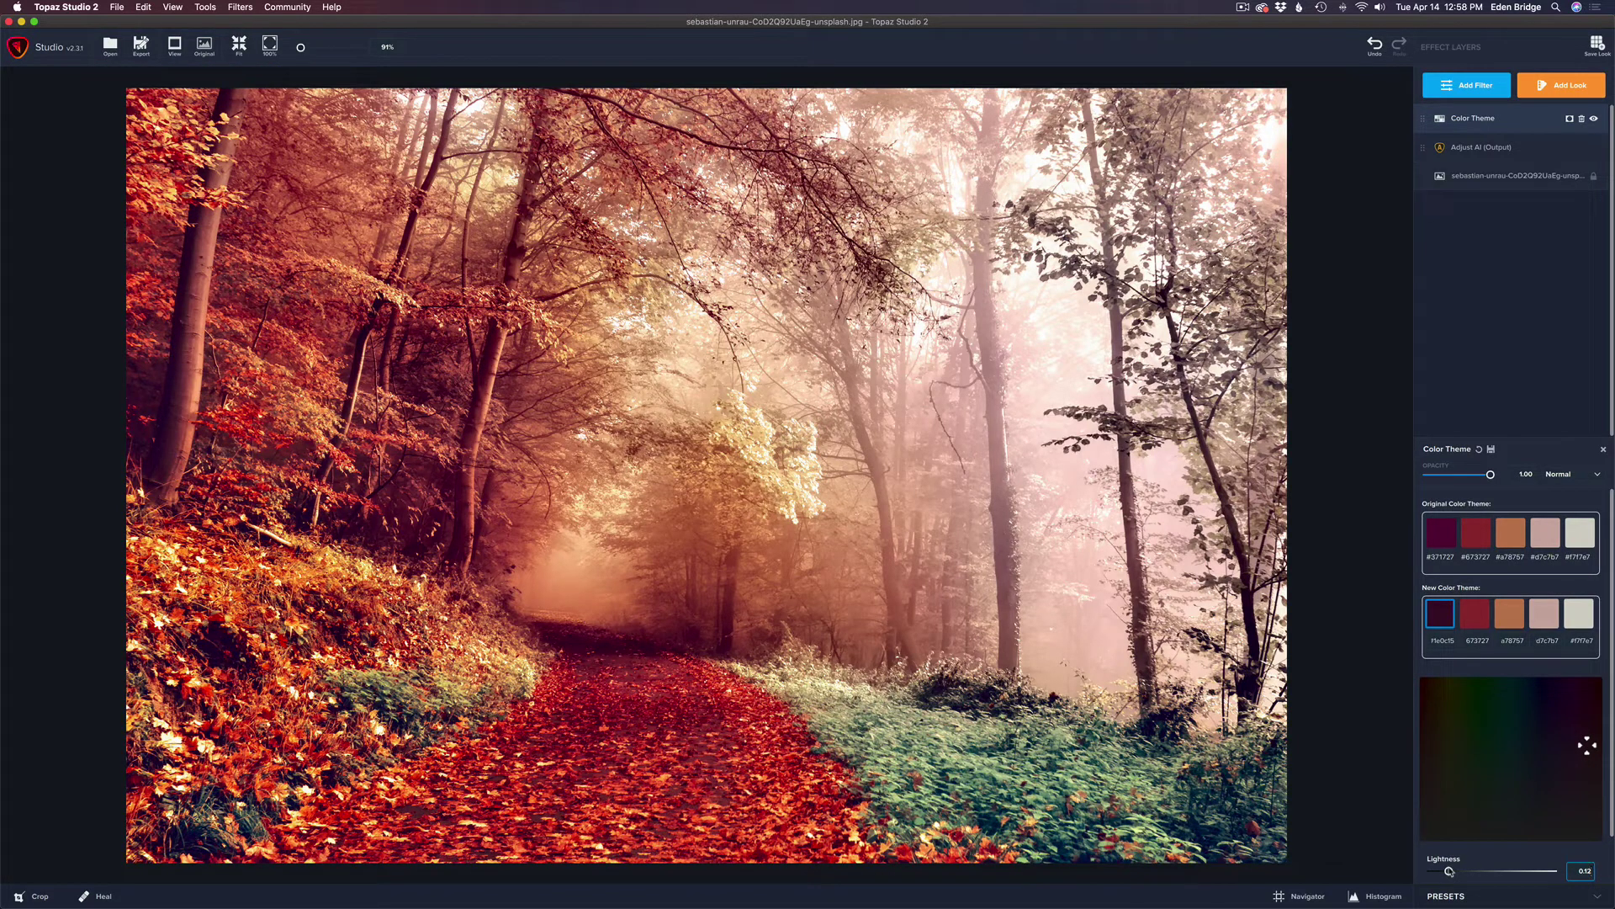
pyautogui.moveTo(1449, 872); pyautogui.dragTo(1447, 872)
pyautogui.moveTo(1589, 759); pyautogui.dragTo(1596, 758)
# Toggle the Color Theme effect off and on to compare, then reopen its settings
pyautogui.click(1594, 119)
pyautogui.click(1594, 120)
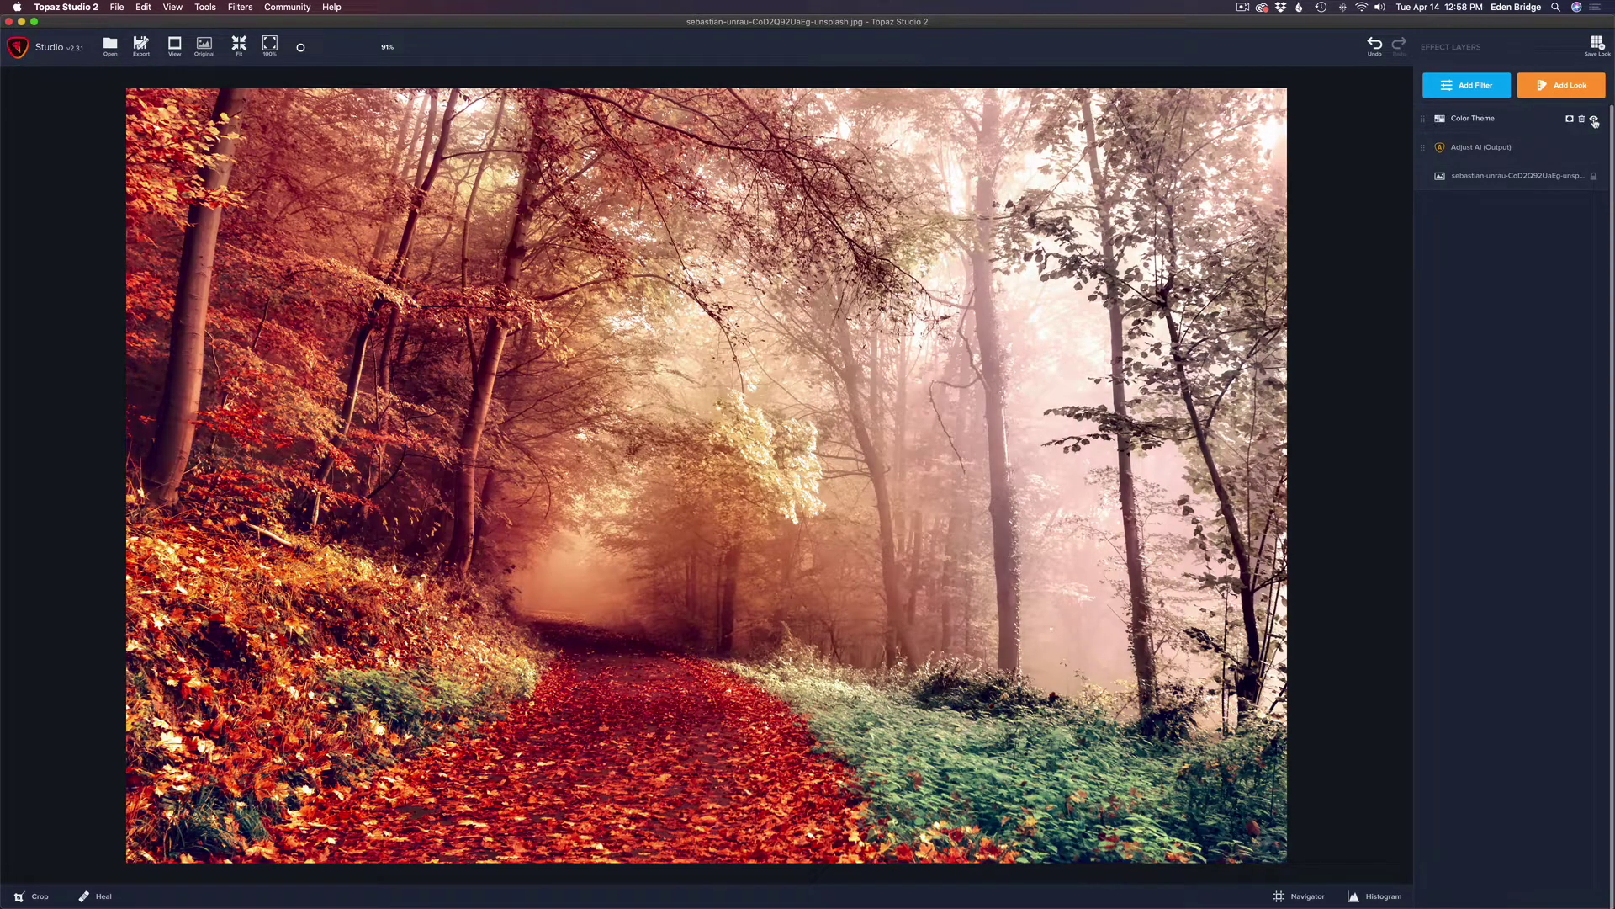
pyautogui.click(1506, 123)
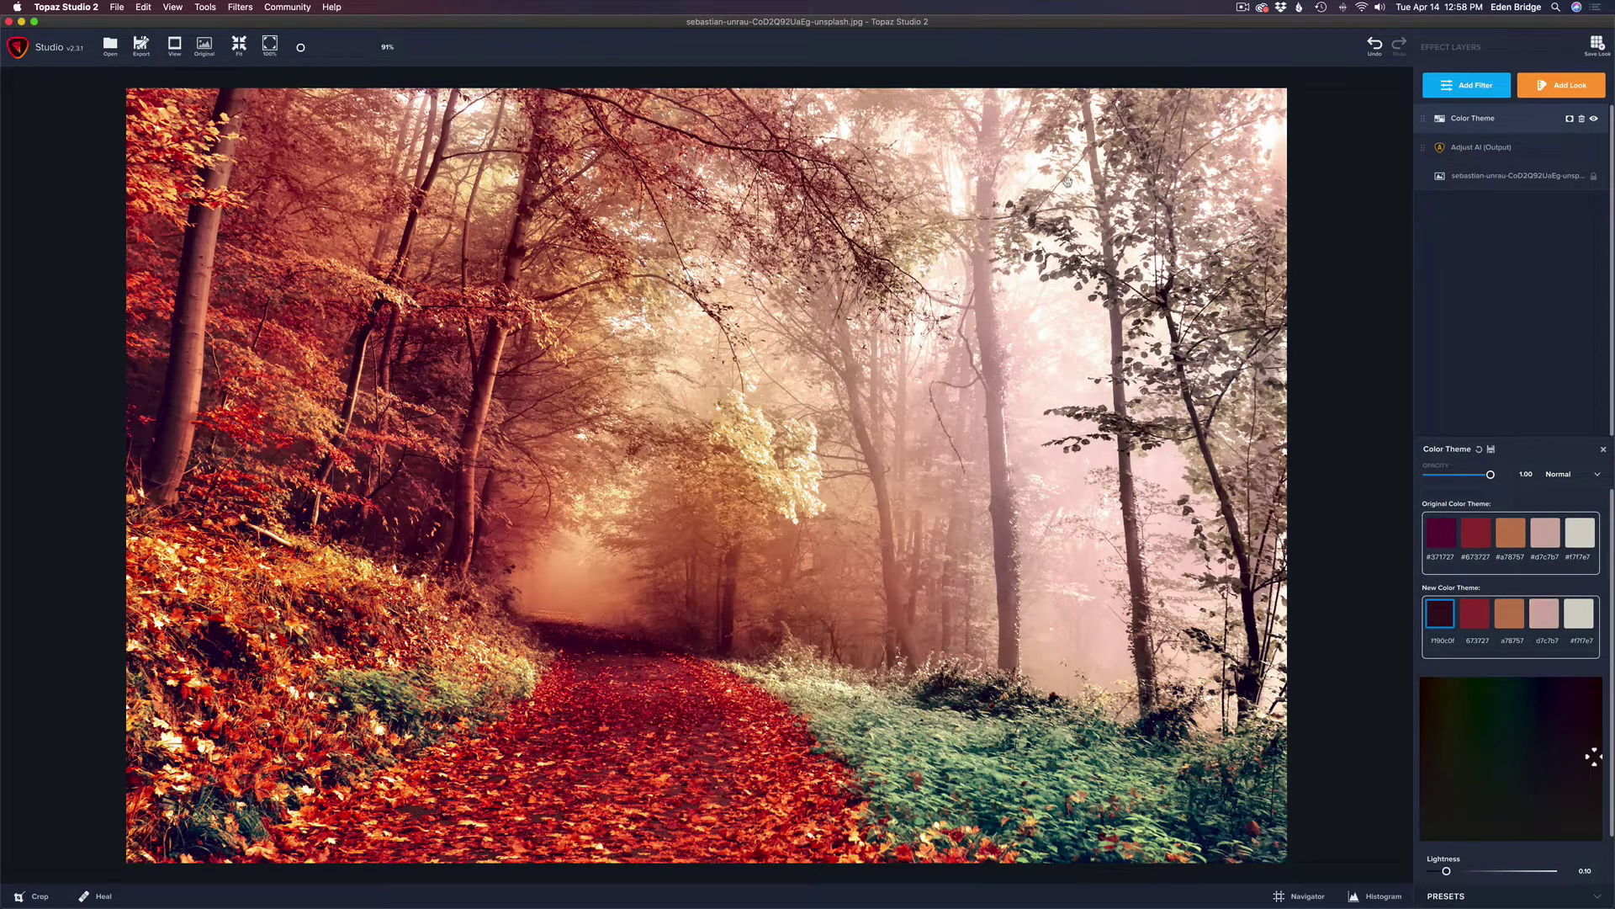
# Lower the fourth new colour's Lightness to about 0.62 and nudge its hue to about #aba094
pyautogui.click(1548, 621)
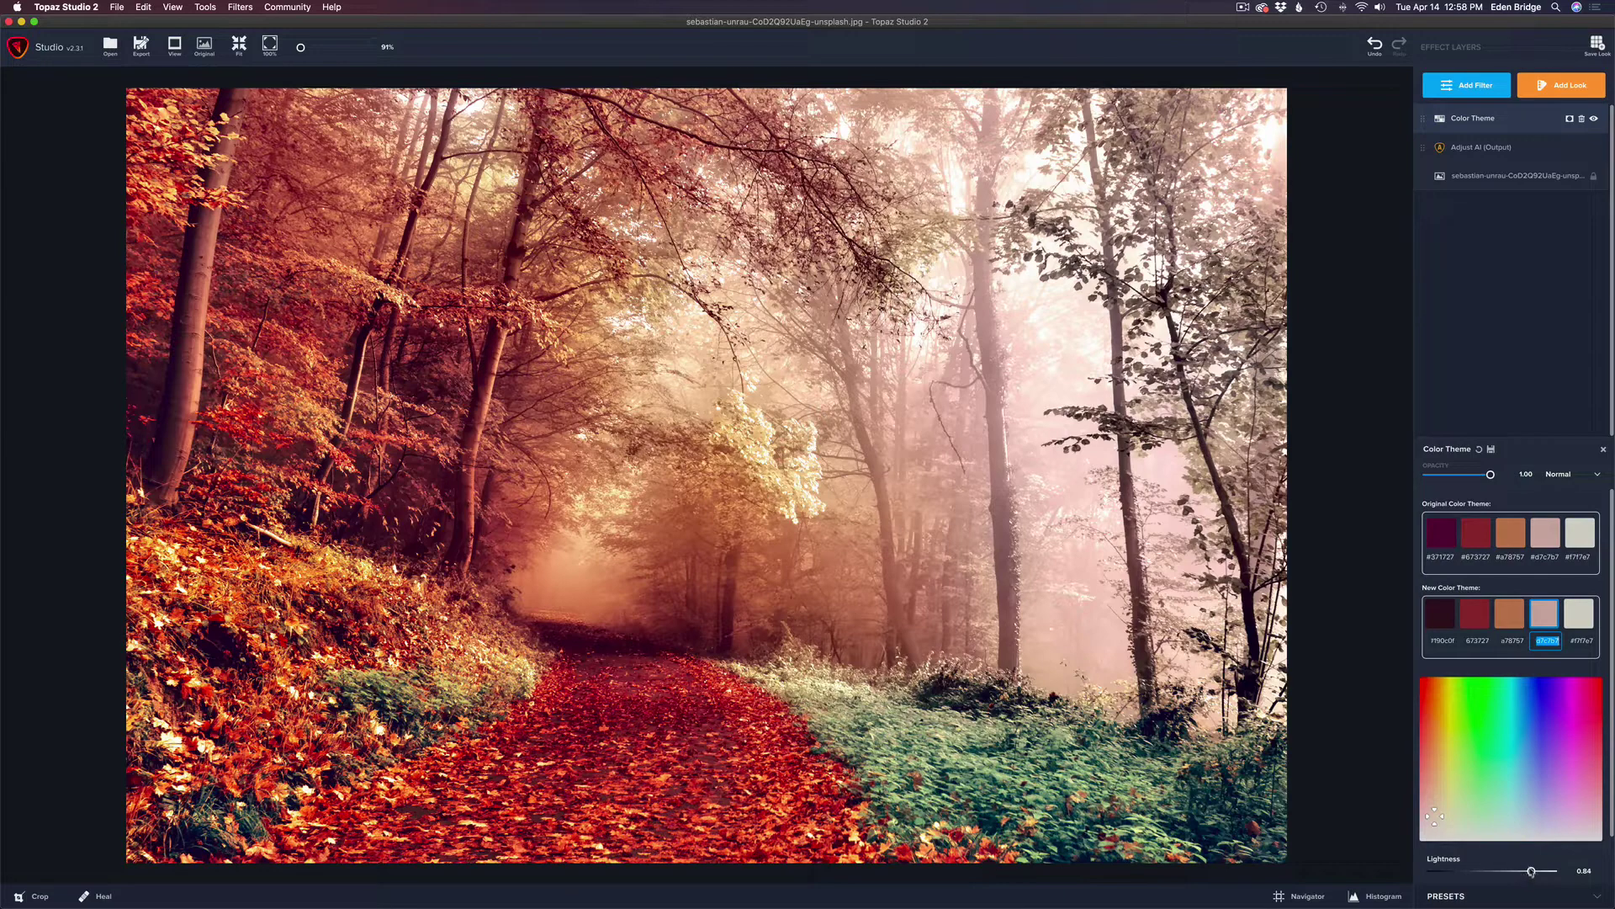
pyautogui.moveTo(1531, 871); pyautogui.dragTo(1512, 869)
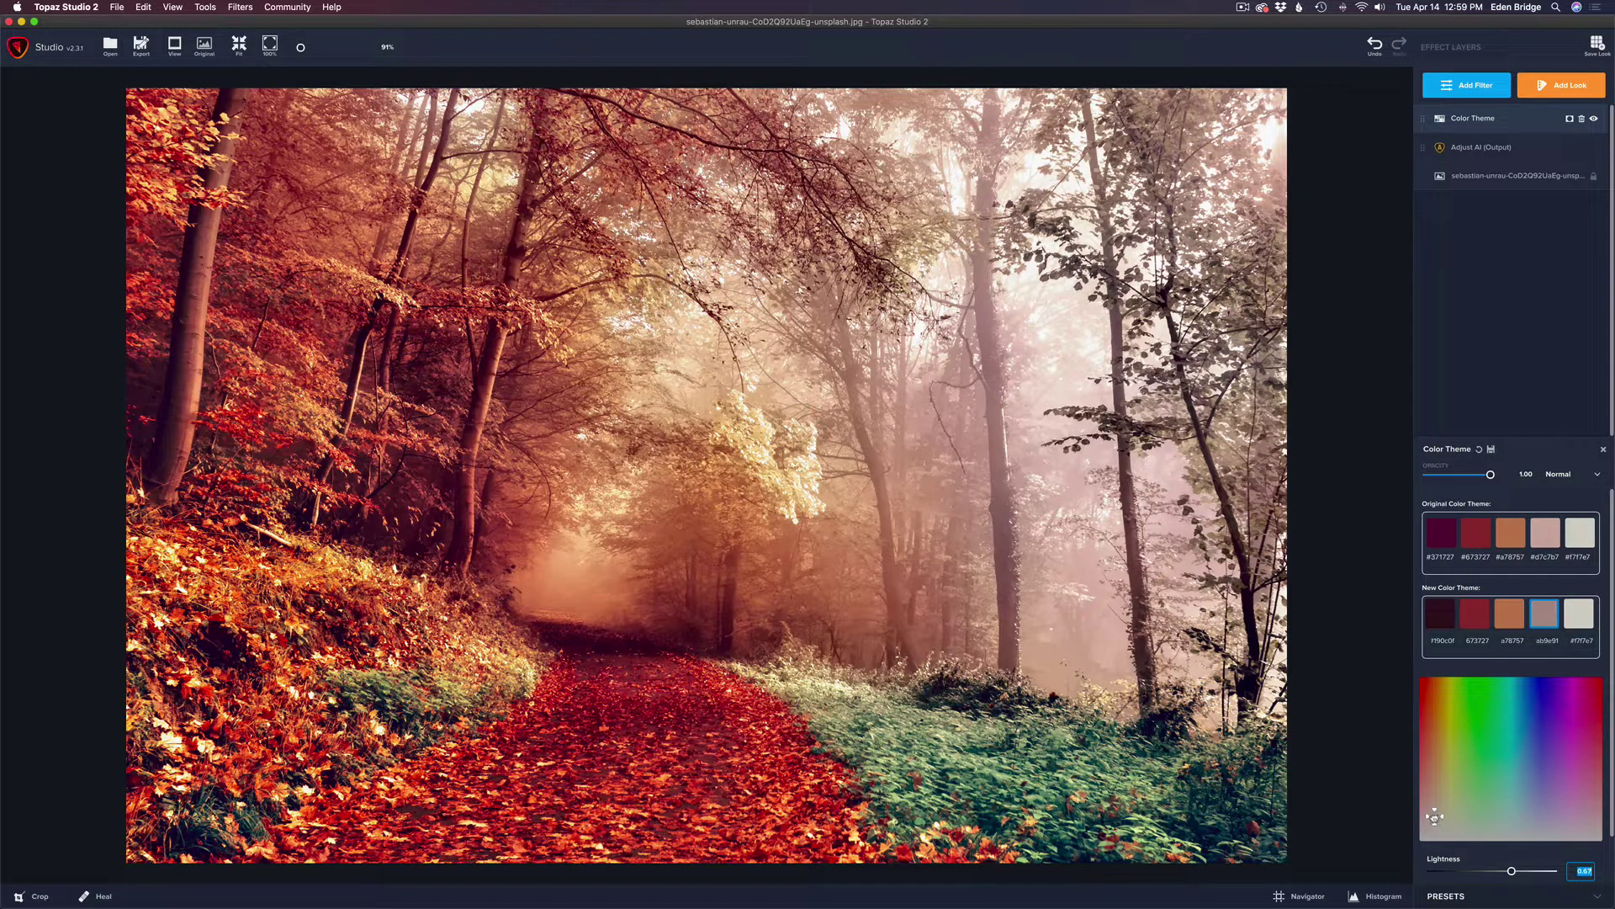
pyautogui.moveTo(1435, 817)
pyautogui.mouseDown()
pyautogui.moveTo(1415, 818)
pyautogui.moveTo(1436, 819)
pyautogui.mouseUp()
# Lower the last new colour's Lightness to 0.90 and shift it toward cyan
pyautogui.click(1585, 615)
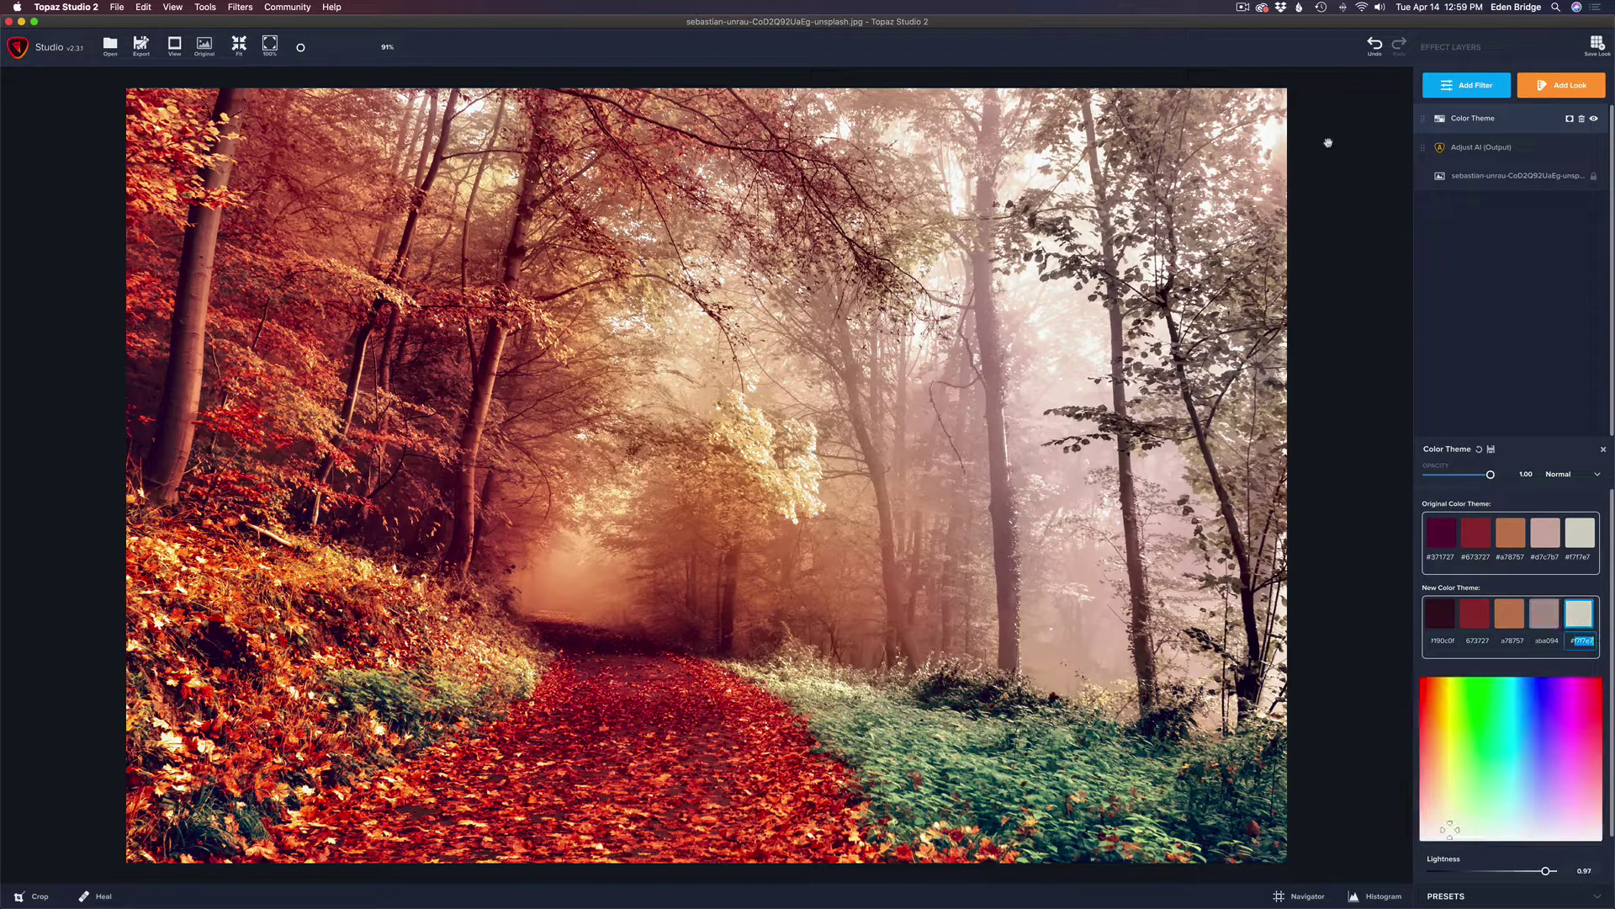
pyautogui.click(1547, 872)
pyautogui.moveTo(1545, 873); pyautogui.dragTo(1543, 873)
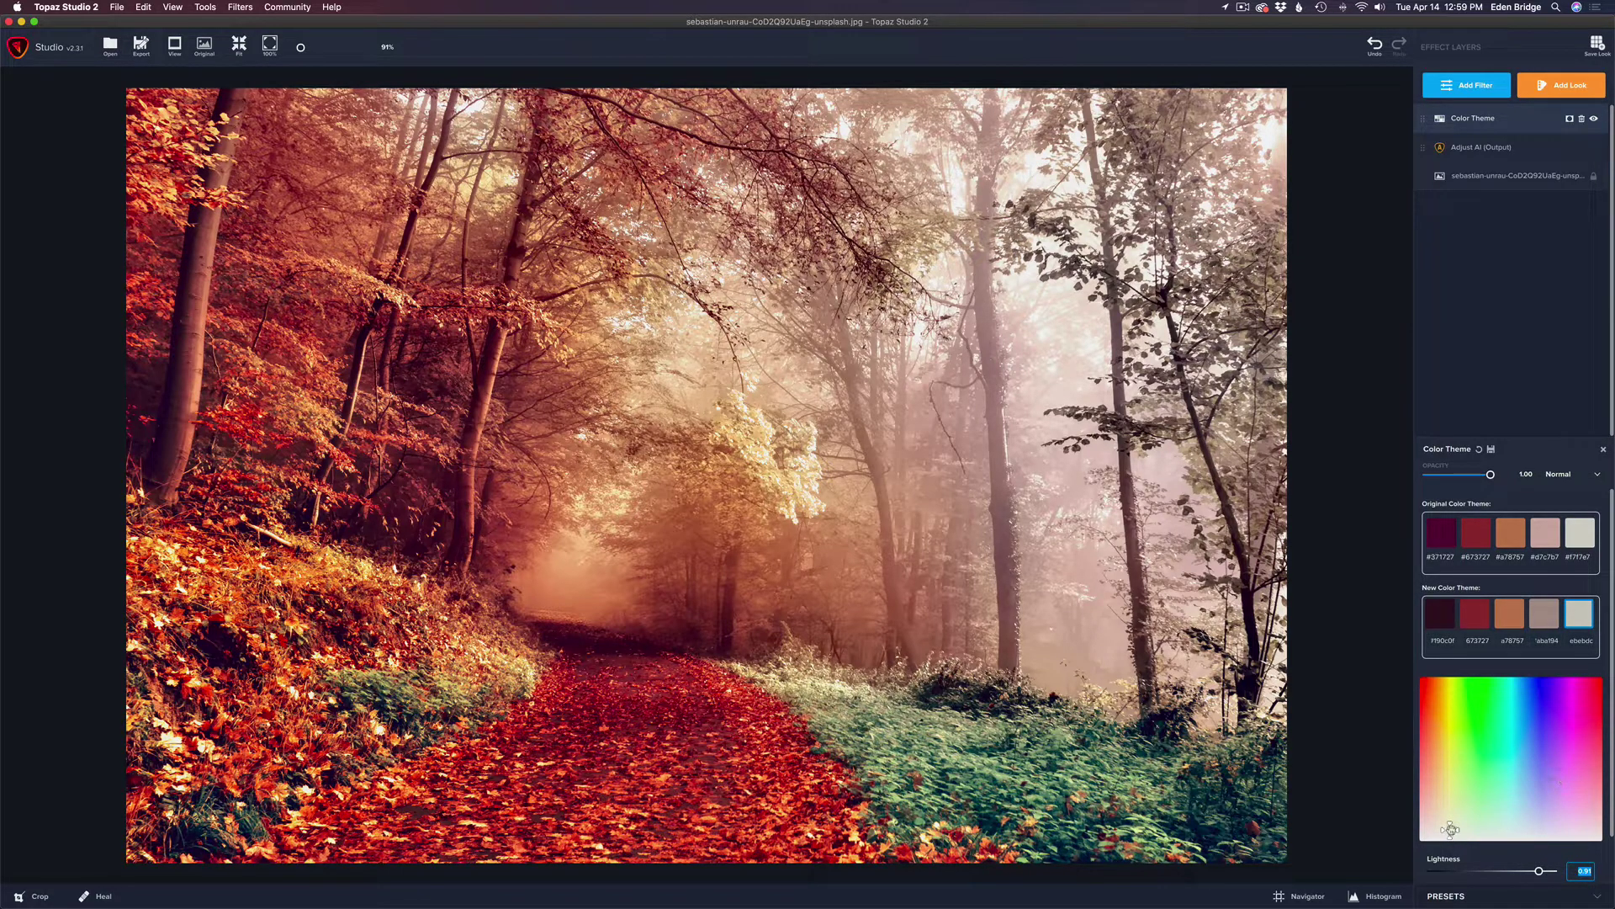
pyautogui.moveTo(1450, 831)
pyautogui.mouseDown()
pyautogui.moveTo(1475, 830)
pyautogui.moveTo(1445, 827)
pyautogui.mouseUp()
# Toggle the Color Theme effect off and on several times to compare
pyautogui.click(1595, 120)
pyautogui.click(1595, 120)
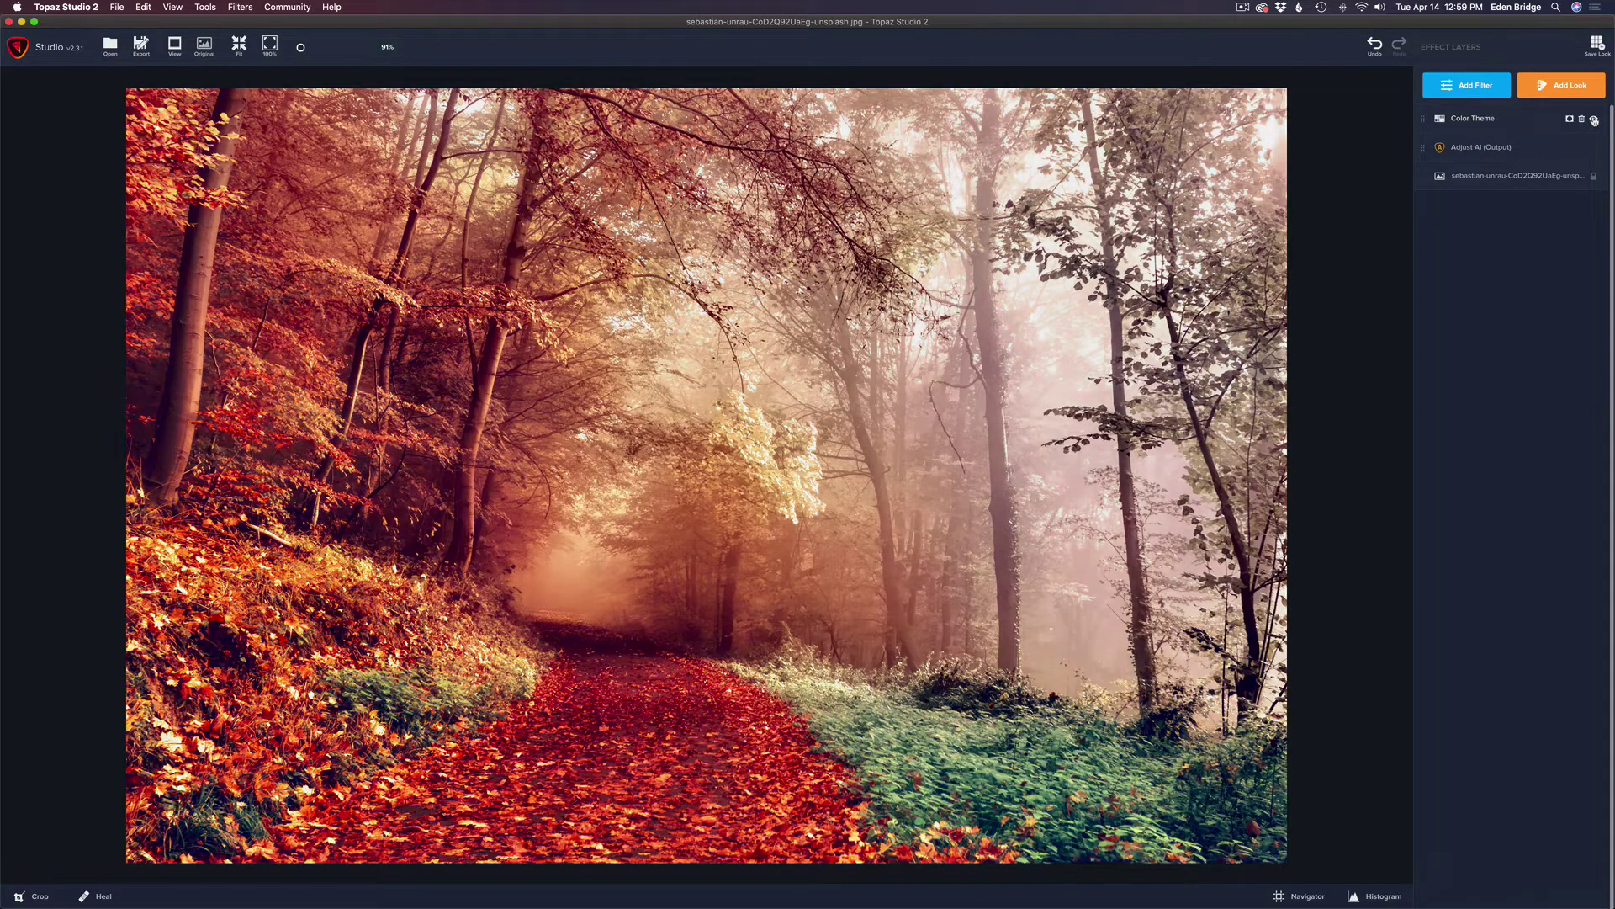
pyautogui.click(1595, 120)
pyautogui.click(1595, 120)
pyautogui.click(1595, 120)
pyautogui.click(1595, 121)
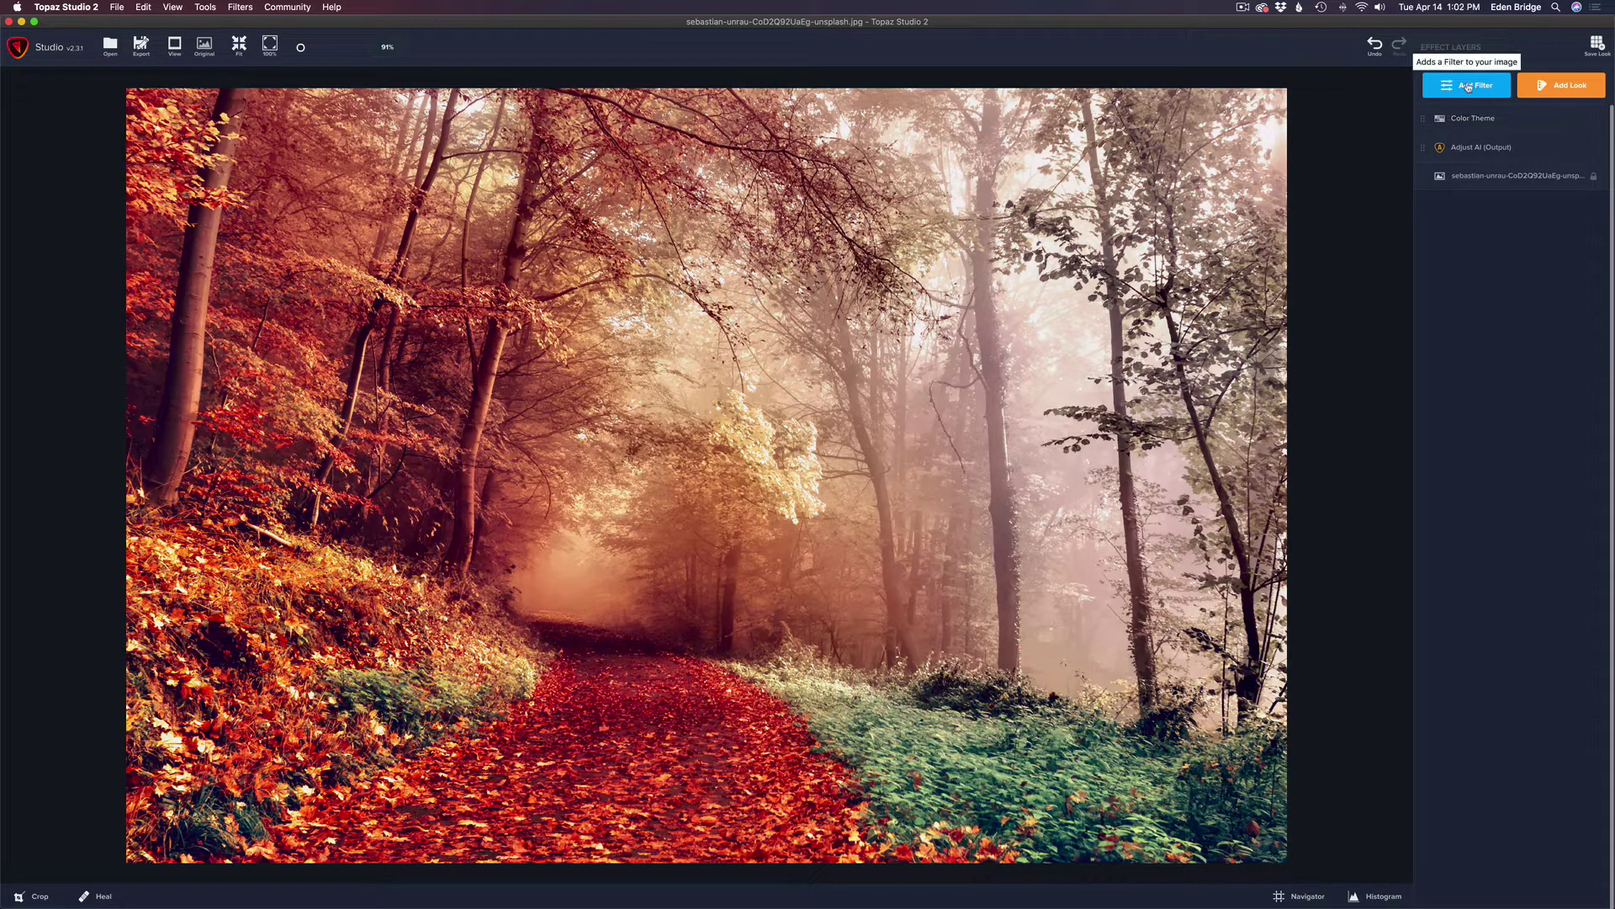
# Add an Abstraction filter with Simplify Size 0.24 and close its settings
pyautogui.click(1468, 88)
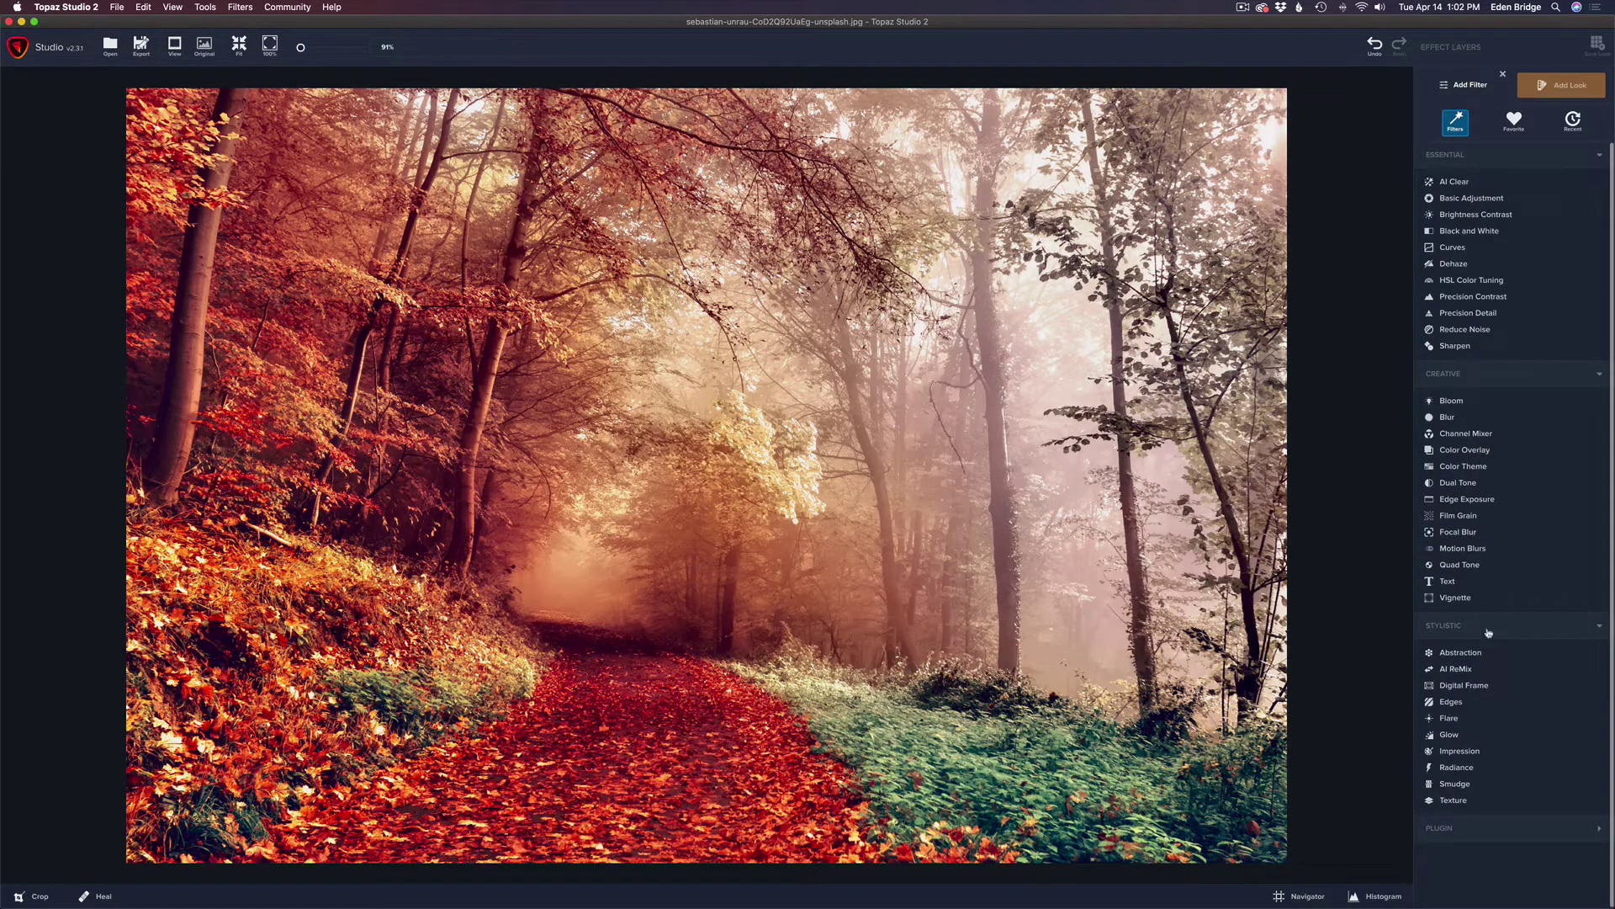
pyautogui.click(1460, 653)
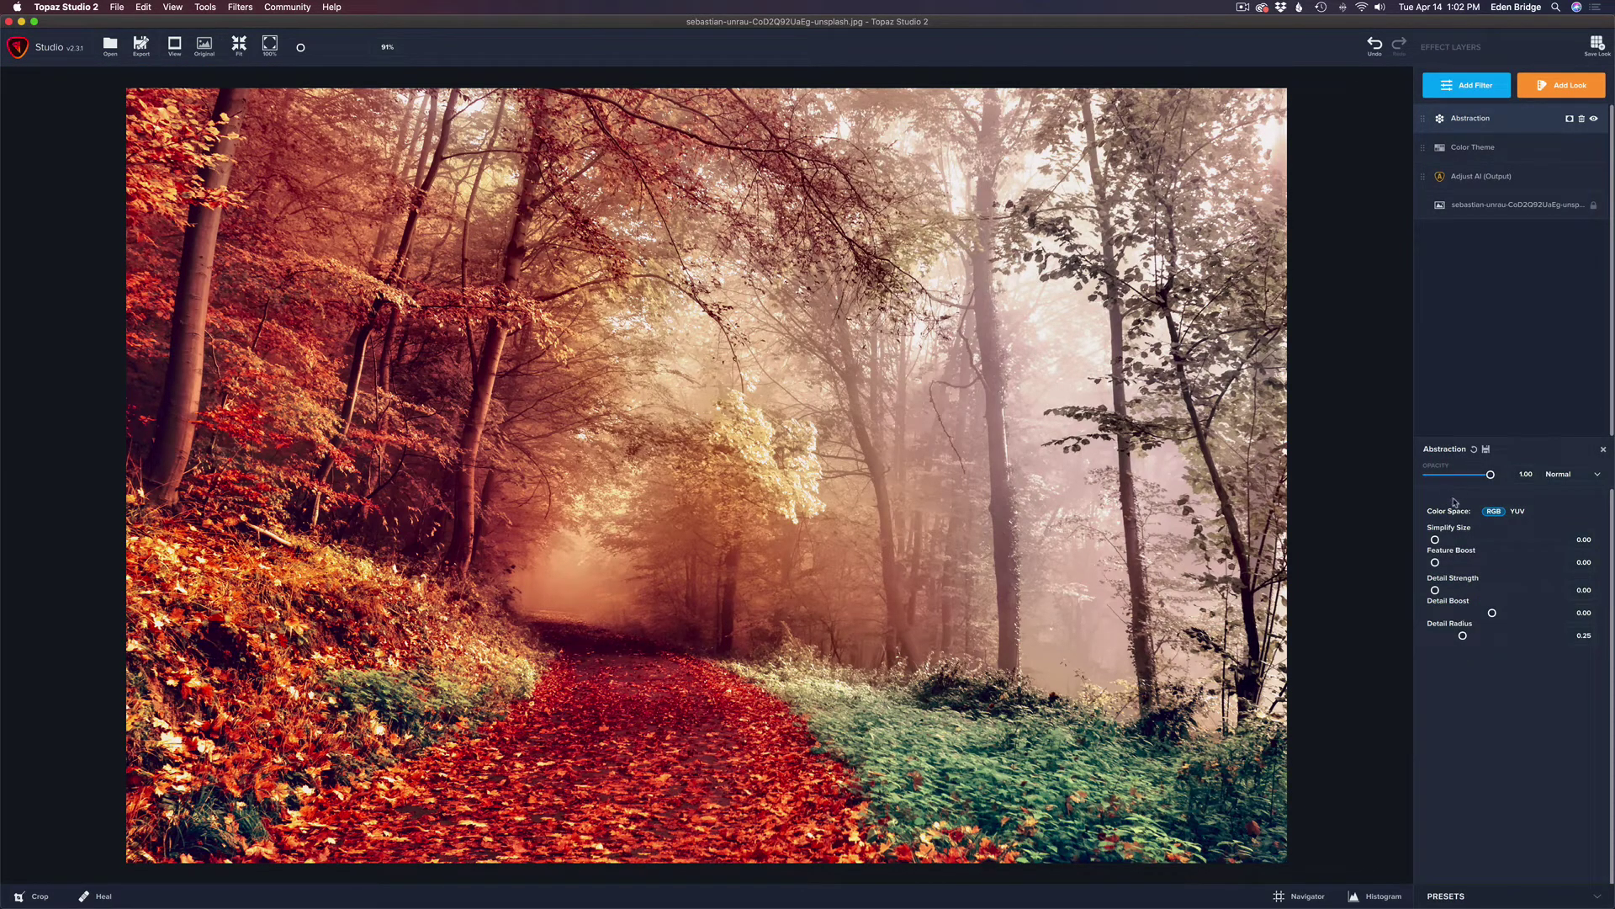
pyautogui.moveTo(1437, 540); pyautogui.dragTo(1457, 541)
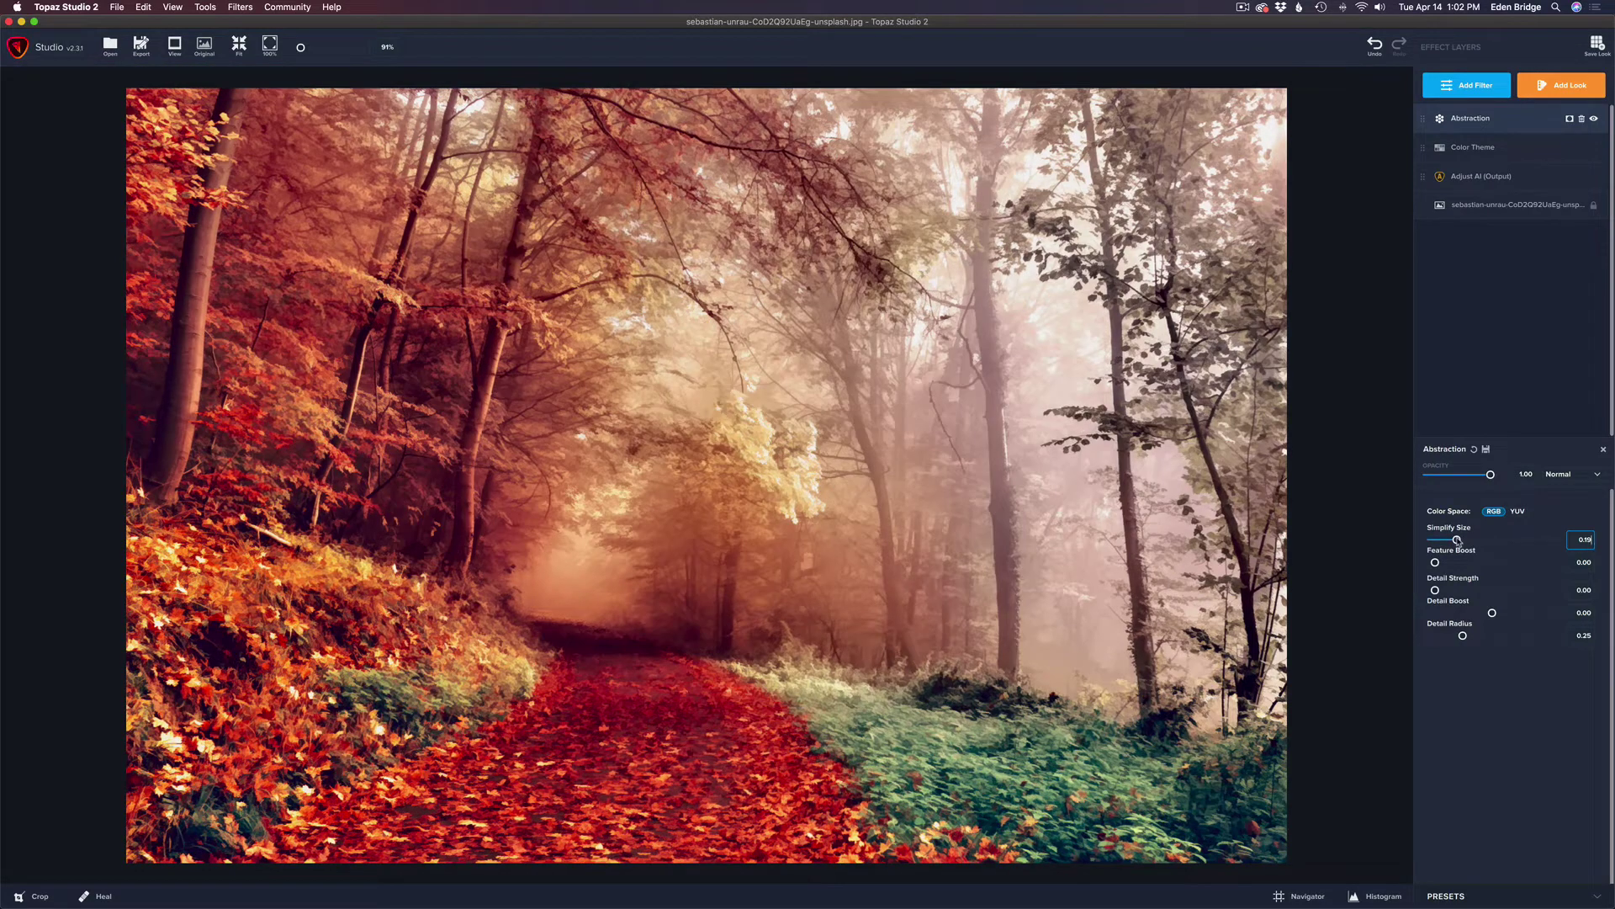
pyautogui.moveTo(1457, 541); pyautogui.dragTo(1463, 541)
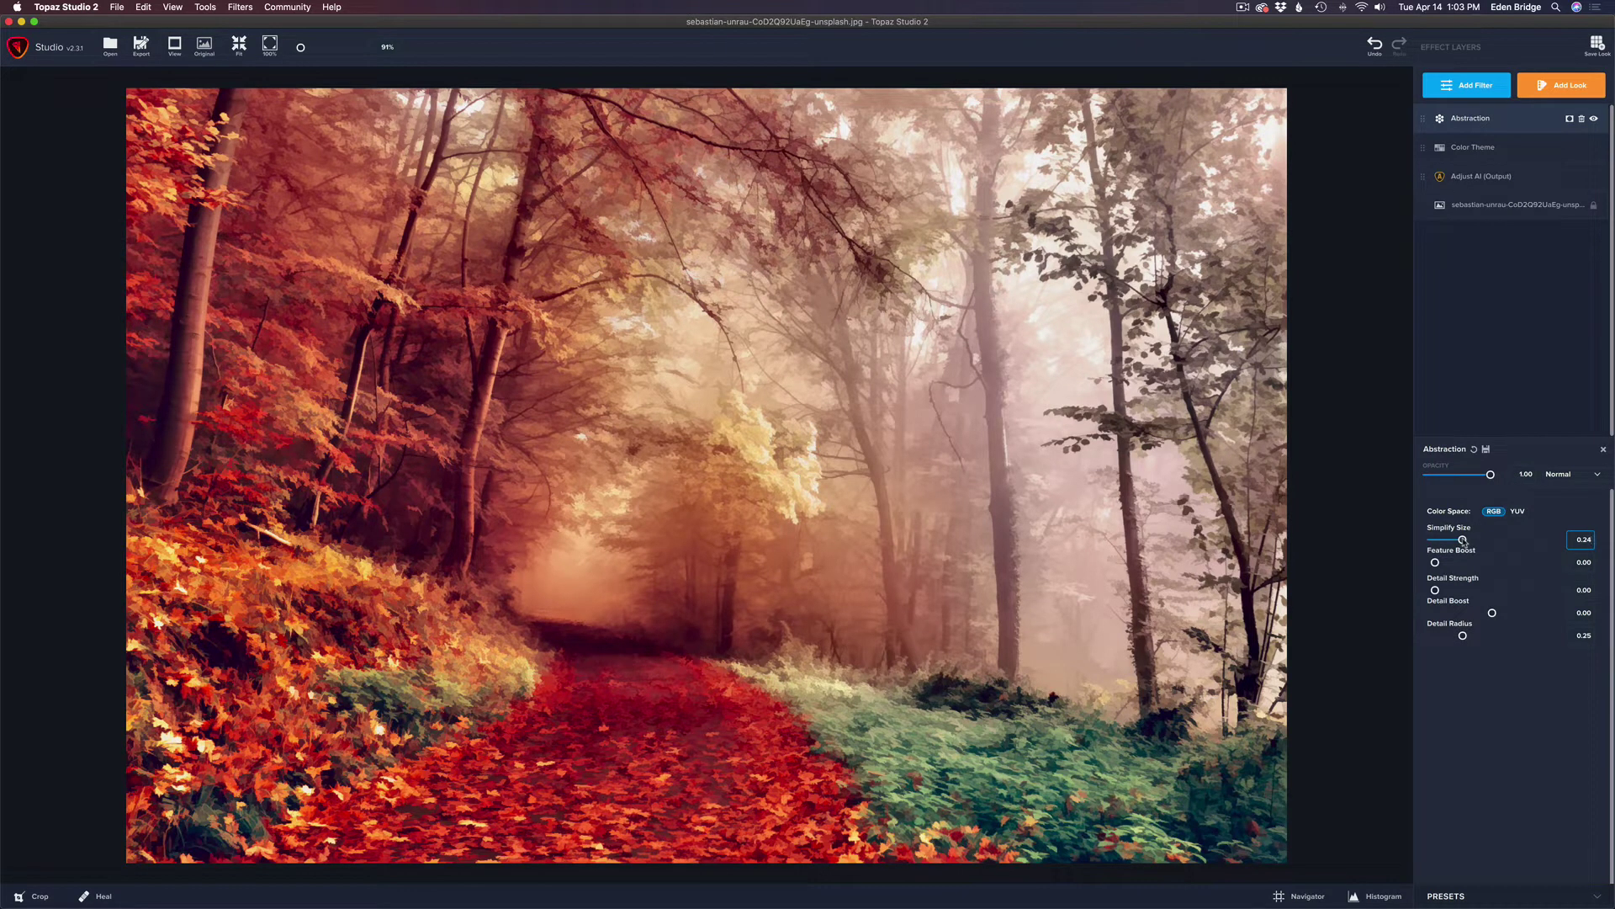
pyautogui.press('super+a')
pyautogui.click(1596, 120)
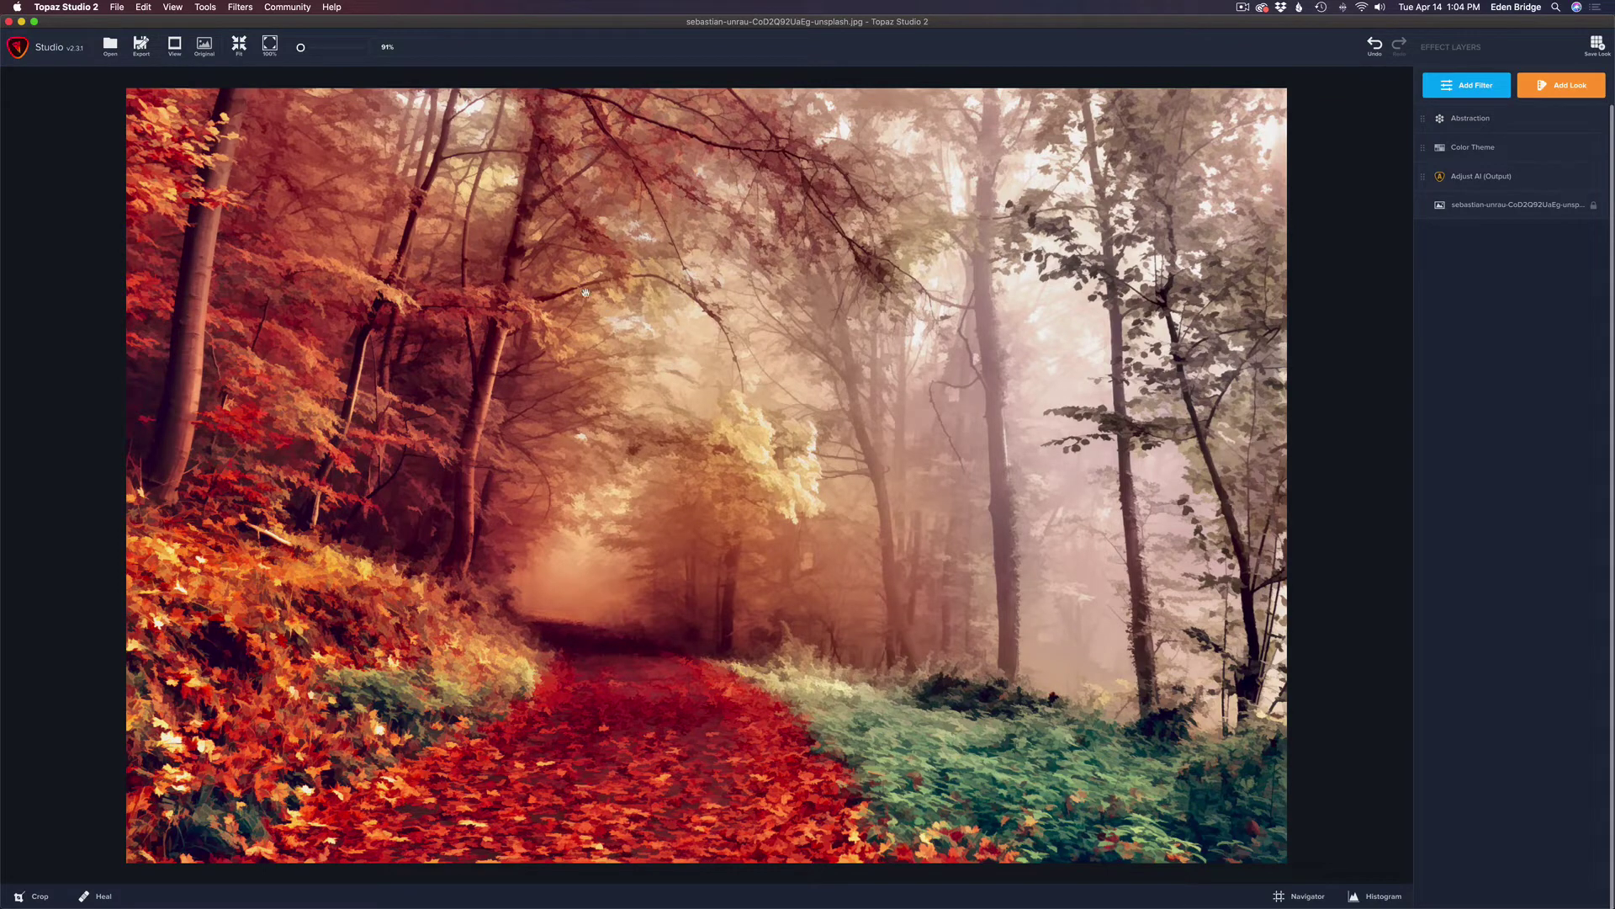
pyautogui.moveTo(1575, 123)
# Add a mask to the Abstraction layer and set a smaller, partly transparent brush, undoing a trial stroke
pyautogui.click(1570, 120)
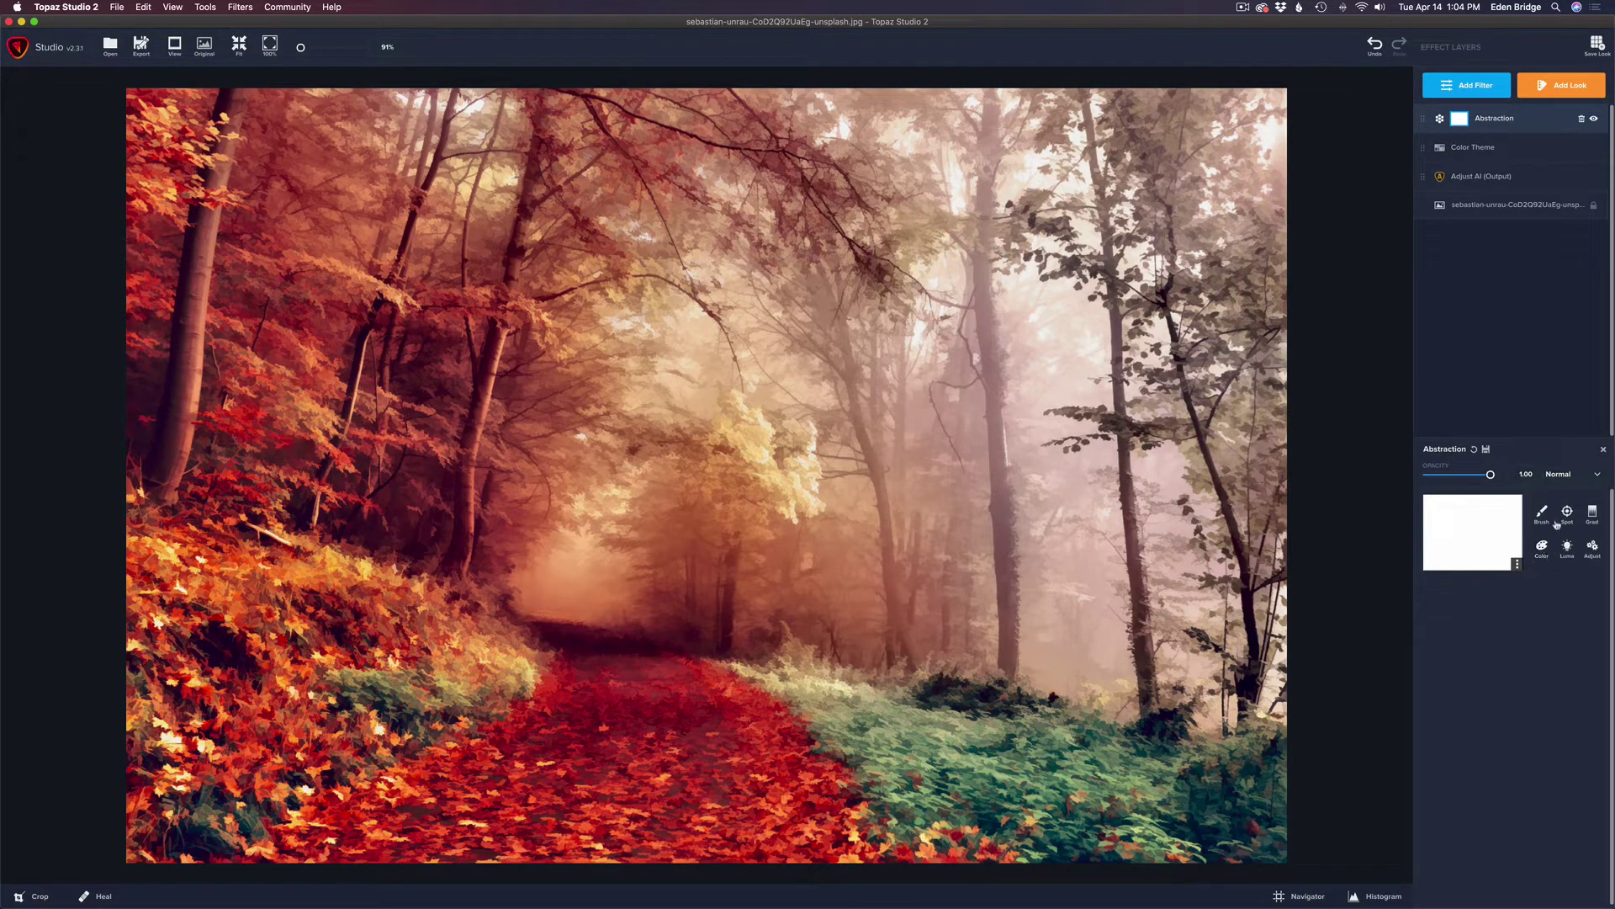
pyautogui.click(1542, 515)
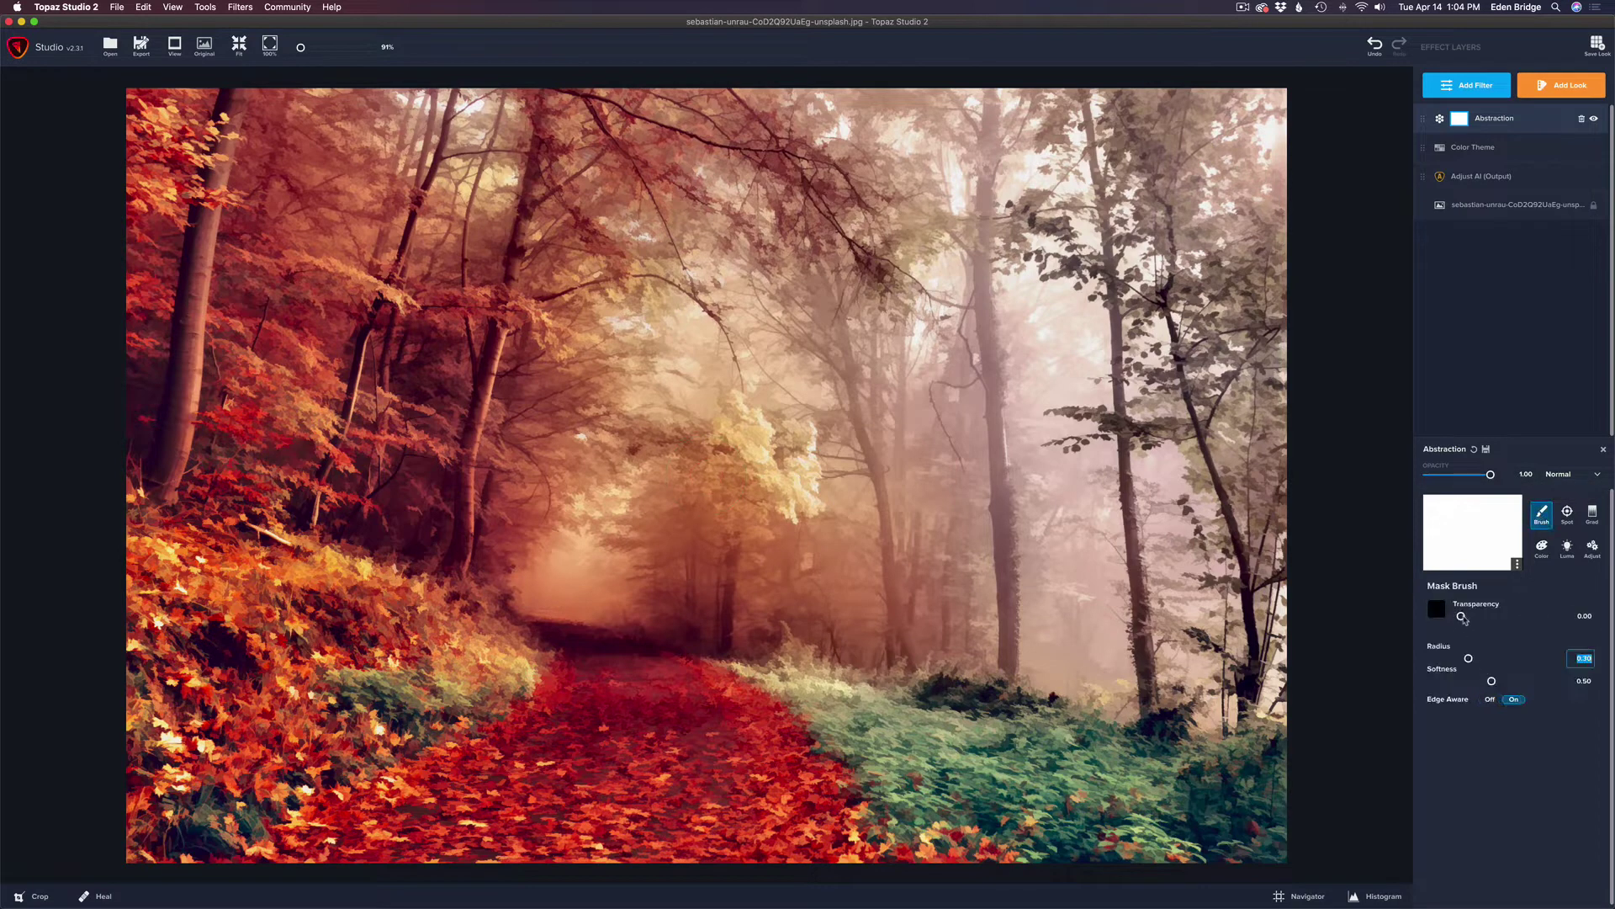
pyautogui.moveTo(1462, 617); pyautogui.dragTo(1505, 619)
pyautogui.moveTo(1469, 659); pyautogui.dragTo(1458, 659)
pyautogui.moveTo(555, 102)
pyautogui.mouseDown()
pyautogui.moveTo(700, 115)
pyautogui.moveTo(809, 157)
pyautogui.moveTo(898, 266)
pyautogui.moveTo(724, 158)
pyautogui.moveTo(524, 105)
pyautogui.moveTo(762, 246)
pyautogui.moveTo(766, 269)
pyautogui.mouseUp()
pyautogui.press('super+z')
# With higher brush transparency, paint Abstraction off the upper and central trees
pyautogui.moveTo(1462, 616); pyautogui.dragTo(1524, 618)
pyautogui.moveTo(724, 105); pyautogui.dragTo(875, 215)
pyautogui.moveTo(787, 189); pyautogui.dragTo(572, 101)
pyautogui.moveTo(858, 269); pyautogui.dragTo(661, 278)
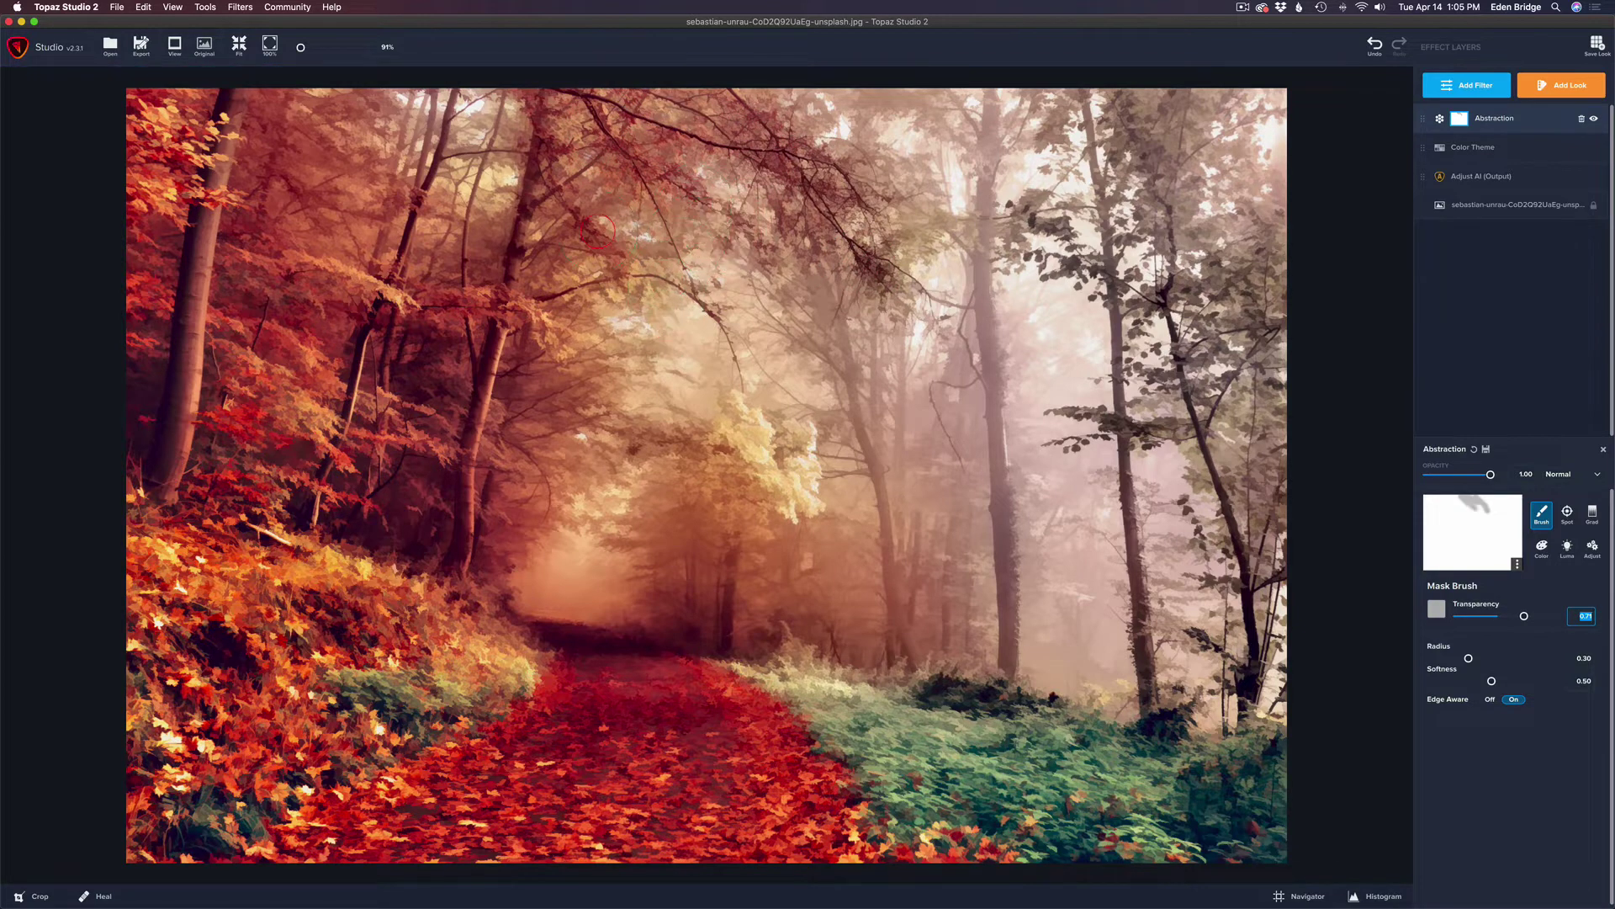
pyautogui.moveTo(551, 127); pyautogui.dragTo(530, 219)
pyautogui.moveTo(510, 286); pyautogui.dragTo(444, 587)
pyautogui.moveTo(740, 433)
pyautogui.mouseDown()
pyautogui.moveTo(771, 446)
pyautogui.moveTo(781, 499)
pyautogui.moveTo(722, 495)
pyautogui.mouseUp()
# Shrink the brush to 0.16, set Transparency 0.48, and paint over the left tree trunks
pyautogui.moveTo(1469, 657); pyautogui.dragTo(1450, 660)
pyautogui.moveTo(505, 328)
pyautogui.mouseDown()
pyautogui.moveTo(471, 454)
pyautogui.moveTo(464, 585)
pyautogui.mouseUp()
pyautogui.moveTo(1524, 619); pyautogui.dragTo(1497, 621)
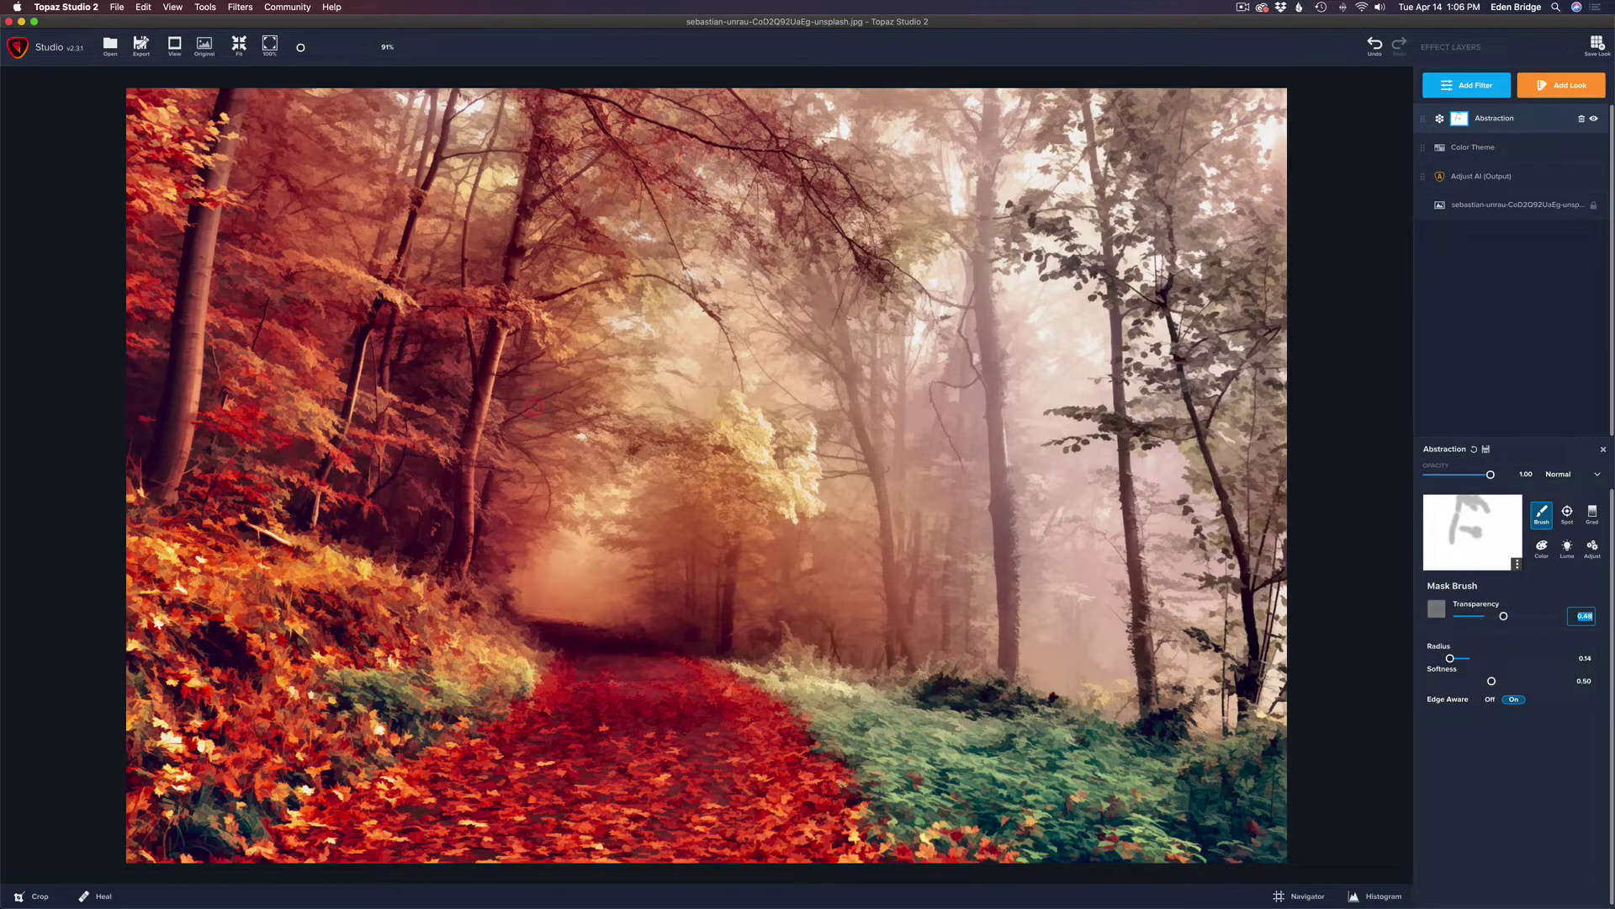
pyautogui.moveTo(500, 328)
pyautogui.mouseDown()
pyautogui.moveTo(476, 370)
pyautogui.moveTo(471, 479)
pyautogui.mouseUp()
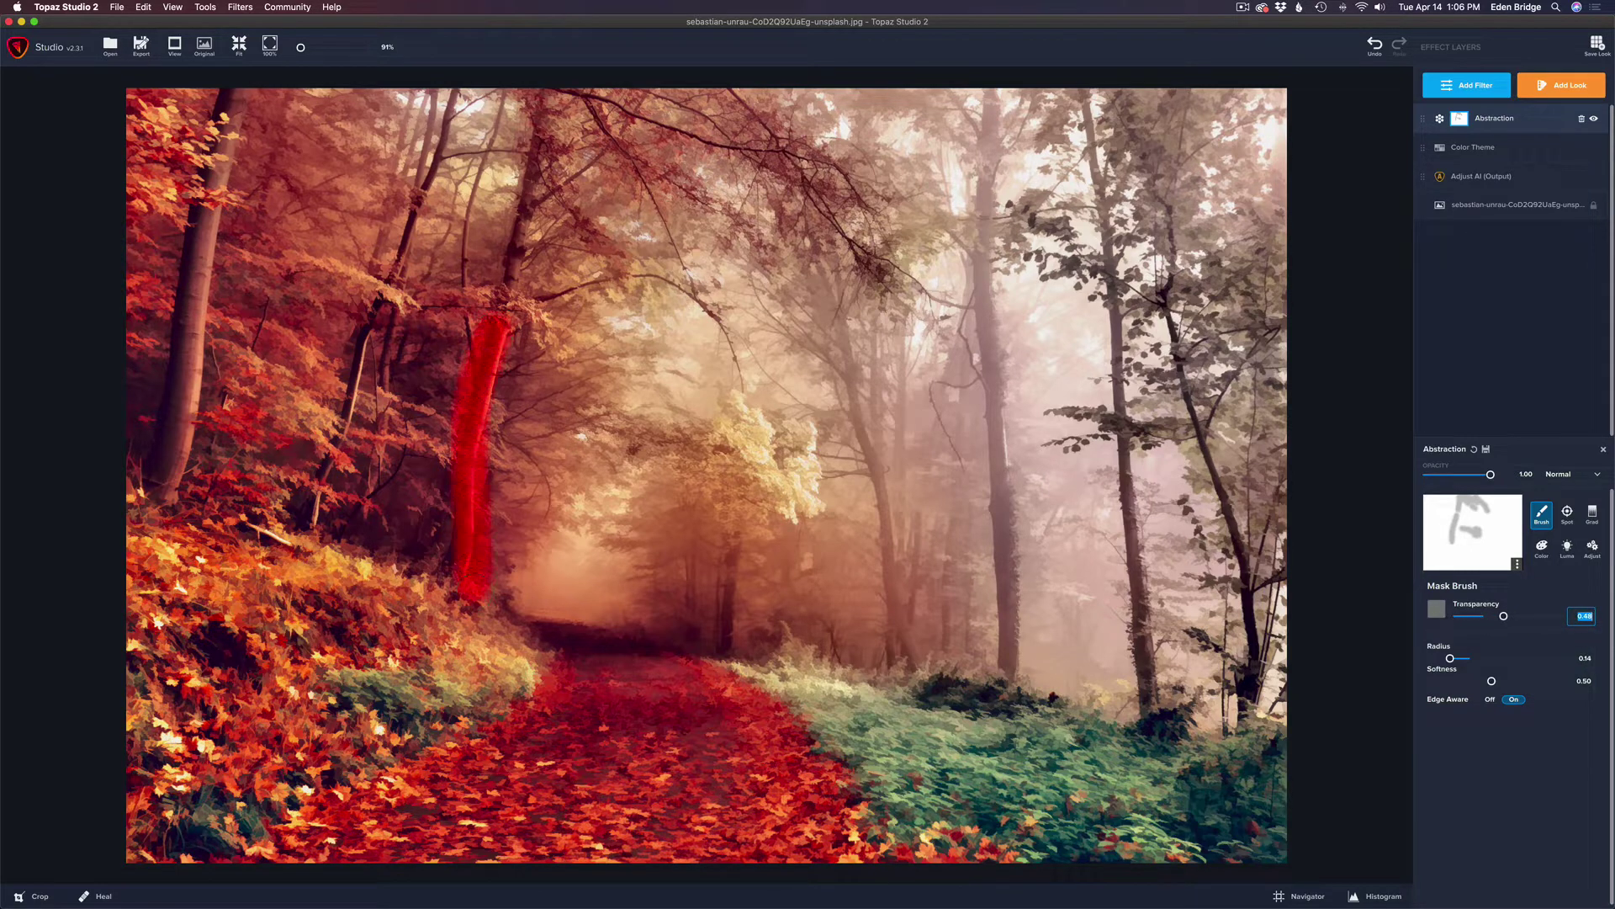
pyautogui.moveTo(474, 591); pyautogui.dragTo(462, 626)
pyautogui.moveTo(367, 324); pyautogui.dragTo(308, 526)
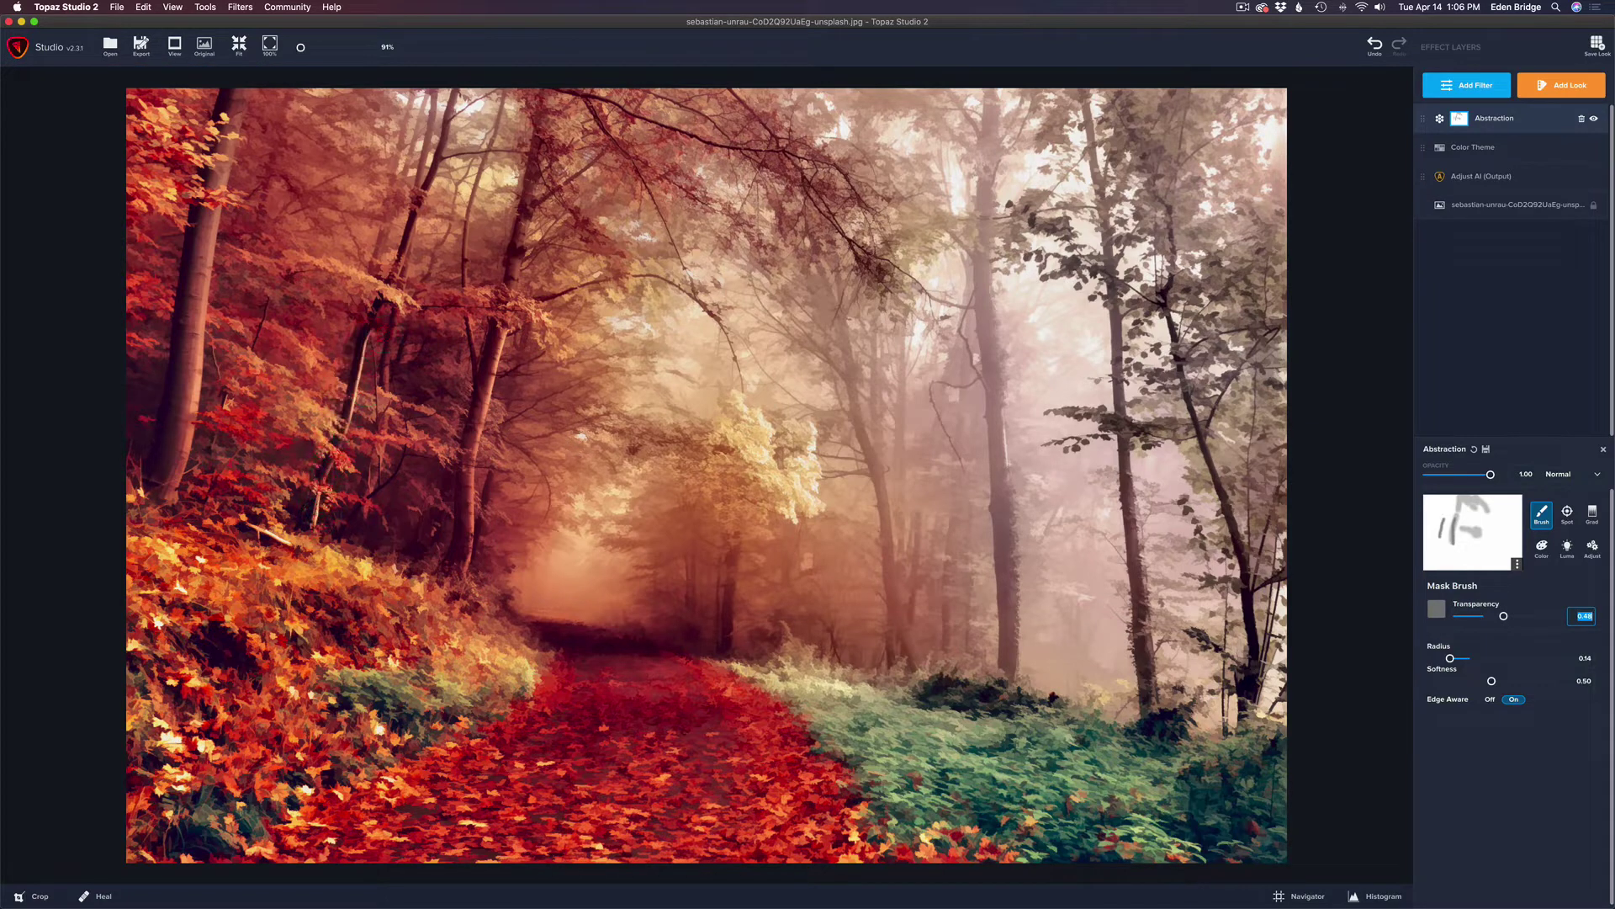
pyautogui.moveTo(408, 262); pyautogui.dragTo(450, 105)
# Mask Abstraction off the left foliage at 0.65 transparency, then a left trunk at 0.44
pyautogui.moveTo(1505, 619); pyautogui.dragTo(1515, 615)
pyautogui.moveTo(303, 259); pyautogui.dragTo(398, 295)
pyautogui.moveTo(256, 365); pyautogui.dragTo(346, 461)
pyautogui.moveTo(370, 396); pyautogui.dragTo(462, 449)
pyautogui.moveTo(265, 467); pyautogui.dragTo(387, 517)
pyautogui.moveTo(158, 190); pyautogui.dragTo(210, 197)
pyautogui.moveTo(152, 122); pyautogui.dragTo(185, 144)
pyautogui.moveTo(198, 212); pyautogui.dragTo(155, 515)
pyautogui.moveTo(1514, 617); pyautogui.dragTo(1497, 617)
pyautogui.moveTo(209, 221); pyautogui.dragTo(200, 357)
pyautogui.moveTo(195, 287)
pyautogui.mouseDown()
pyautogui.moveTo(184, 455)
pyautogui.moveTo(156, 505)
pyautogui.mouseUp()
# Raise transparency, enlarge the brush to 0.28 radius, and mask the left hillside and leafy path
pyautogui.moveTo(1499, 617); pyautogui.dragTo(1517, 616)
pyautogui.moveTo(1451, 659); pyautogui.dragTo(1466, 658)
pyautogui.moveTo(831, 691)
pyautogui.mouseDown()
pyautogui.moveTo(1056, 711)
pyautogui.moveTo(1132, 762)
pyautogui.moveTo(942, 762)
pyautogui.moveTo(892, 779)
pyautogui.moveTo(1187, 833)
pyautogui.moveTo(1044, 829)
pyautogui.moveTo(909, 799)
pyautogui.moveTo(1228, 766)
pyautogui.moveTo(1195, 740)
pyautogui.moveTo(1246, 858)
pyautogui.moveTo(1233, 863)
pyautogui.mouseUp()
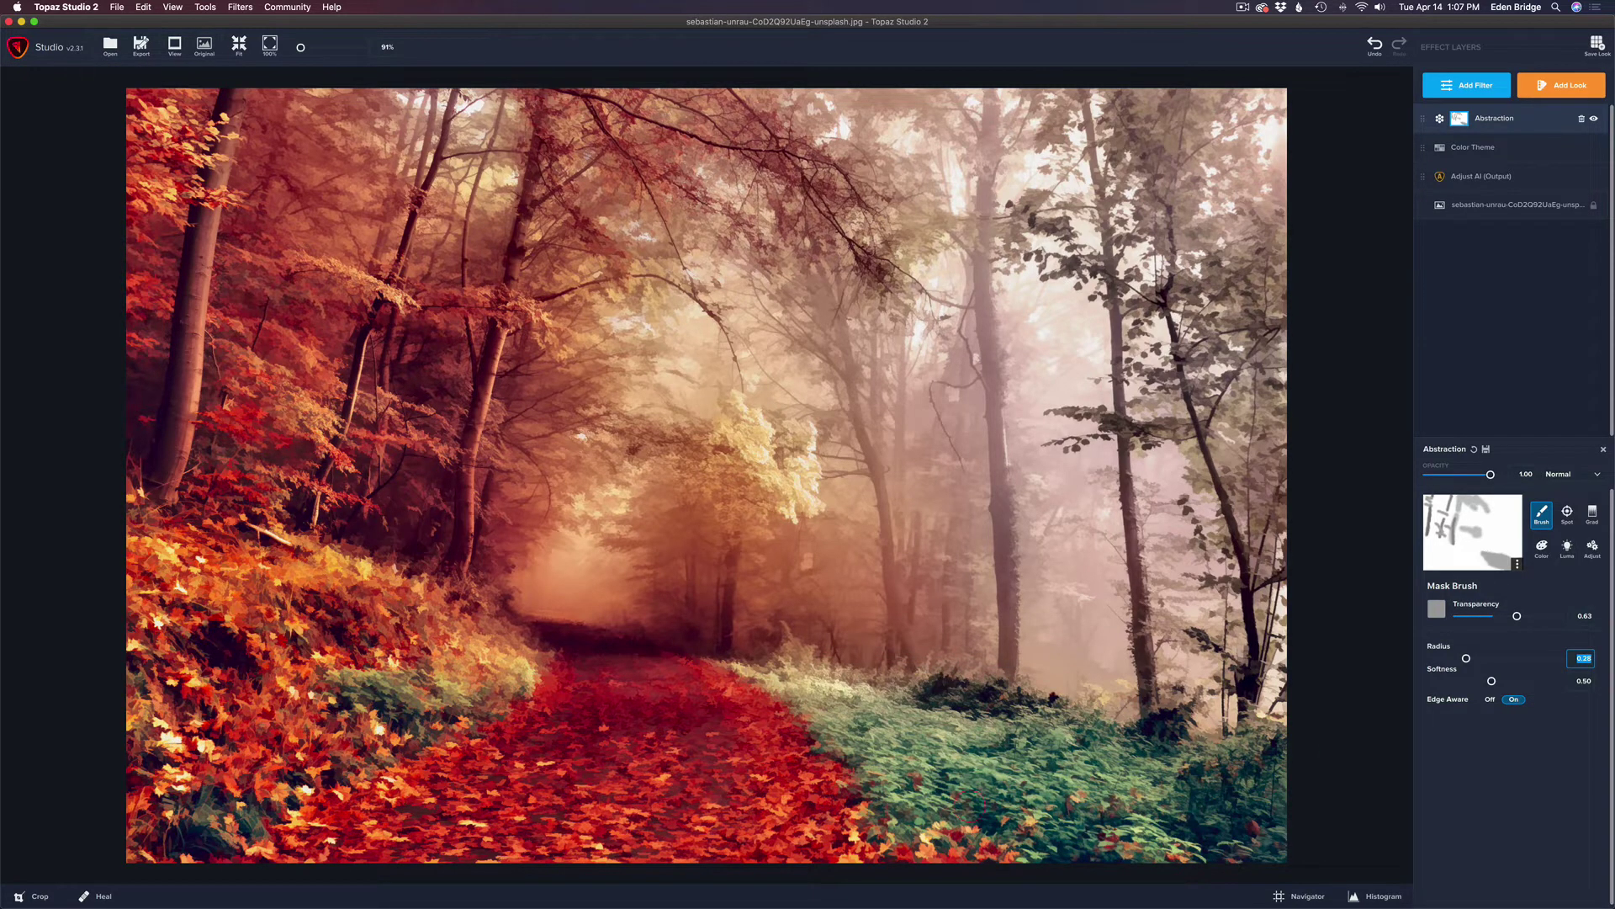
pyautogui.moveTo(147, 541)
pyautogui.mouseDown()
pyautogui.moveTo(362, 568)
pyautogui.moveTo(454, 602)
pyautogui.moveTo(517, 661)
pyautogui.moveTo(210, 635)
pyautogui.moveTo(143, 694)
pyautogui.moveTo(173, 837)
pyautogui.moveTo(320, 779)
pyautogui.moveTo(476, 681)
pyautogui.moveTo(362, 707)
pyautogui.moveTo(252, 685)
pyautogui.moveTo(211, 665)
pyautogui.moveTo(151, 493)
pyautogui.mouseUp()
pyautogui.moveTo(521, 732)
pyautogui.mouseDown()
pyautogui.moveTo(292, 840)
pyautogui.moveTo(859, 831)
pyautogui.moveTo(850, 784)
pyautogui.moveTo(760, 695)
pyautogui.moveTo(720, 703)
pyautogui.moveTo(561, 652)
pyautogui.moveTo(547, 680)
pyautogui.moveTo(566, 775)
pyautogui.moveTo(734, 784)
pyautogui.moveTo(720, 748)
pyautogui.moveTo(585, 710)
pyautogui.moveTo(633, 740)
pyautogui.mouseUp()
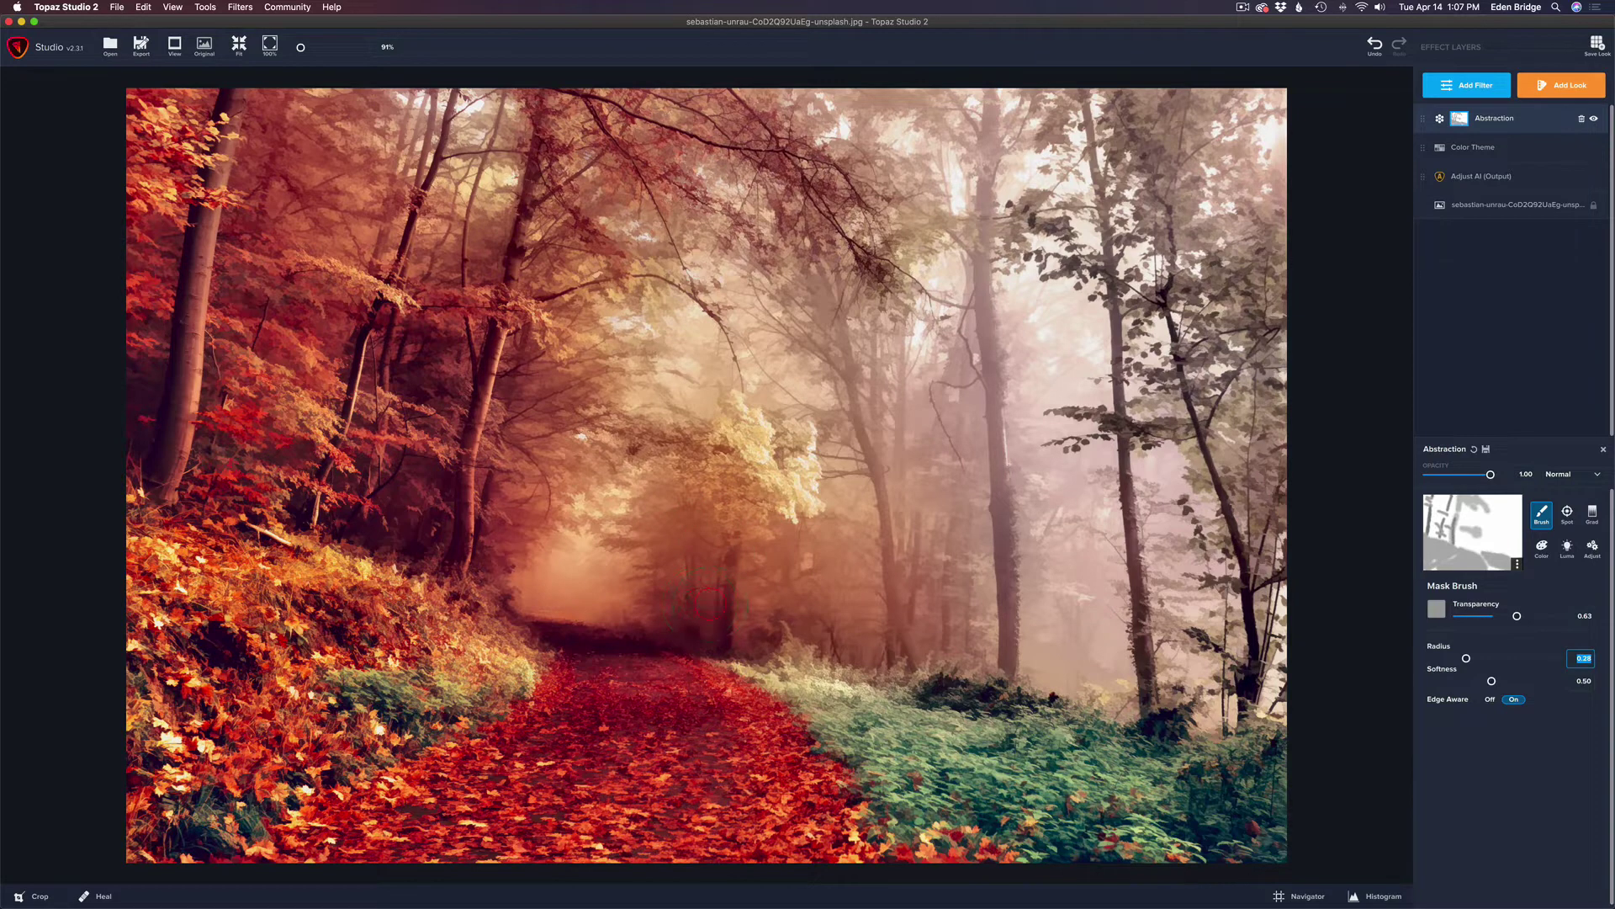
# Shrink the brush and mask Abstraction off the central tree trunks
pyautogui.moveTo(1467, 658); pyautogui.dragTo(1448, 658)
pyautogui.moveTo(732, 532); pyautogui.dragTo(725, 647)
pyautogui.moveTo(684, 555); pyautogui.dragTo(686, 623)
pyautogui.click(639, 568)
pyautogui.click(640, 595)
pyautogui.click(599, 459)
pyautogui.click(517, 458)
pyautogui.click(543, 394)
# Mask Abstraction off the right-hand trees, upper-right branches and lower-right foliage
pyautogui.click(966, 293)
pyautogui.moveTo(989, 99)
pyautogui.mouseDown()
pyautogui.moveTo(977, 257)
pyautogui.moveTo(1026, 681)
pyautogui.moveTo(995, 496)
pyautogui.moveTo(1001, 686)
pyautogui.mouseUp()
pyautogui.moveTo(1044, 256); pyautogui.dragTo(1144, 286)
pyautogui.moveTo(1022, 218); pyautogui.dragTo(1060, 221)
pyautogui.moveTo(1072, 95)
pyautogui.mouseDown()
pyautogui.moveTo(1048, 120)
pyautogui.moveTo(1128, 149)
pyautogui.moveTo(1147, 133)
pyautogui.moveTo(1146, 173)
pyautogui.mouseUp()
pyautogui.moveTo(1155, 289)
pyautogui.mouseDown()
pyautogui.moveTo(1215, 301)
pyautogui.moveTo(1178, 312)
pyautogui.mouseUp()
pyautogui.moveTo(1098, 408)
pyautogui.mouseDown()
pyautogui.moveTo(1055, 444)
pyautogui.moveTo(1140, 429)
pyautogui.mouseUp()
pyautogui.moveTo(1221, 306); pyautogui.dragTo(1199, 268)
pyautogui.moveTo(1188, 547); pyautogui.dragTo(1195, 496)
pyautogui.moveTo(1203, 568); pyautogui.dragTo(1227, 589)
pyautogui.moveTo(1194, 645); pyautogui.dragTo(1225, 660)
# Mask the trunks just right of centre, then close the Abstraction settings
pyautogui.moveTo(820, 260); pyautogui.dragTo(912, 680)
pyautogui.moveTo(949, 529); pyautogui.dragTo(946, 602)
pyautogui.moveTo(919, 498); pyautogui.dragTo(912, 565)
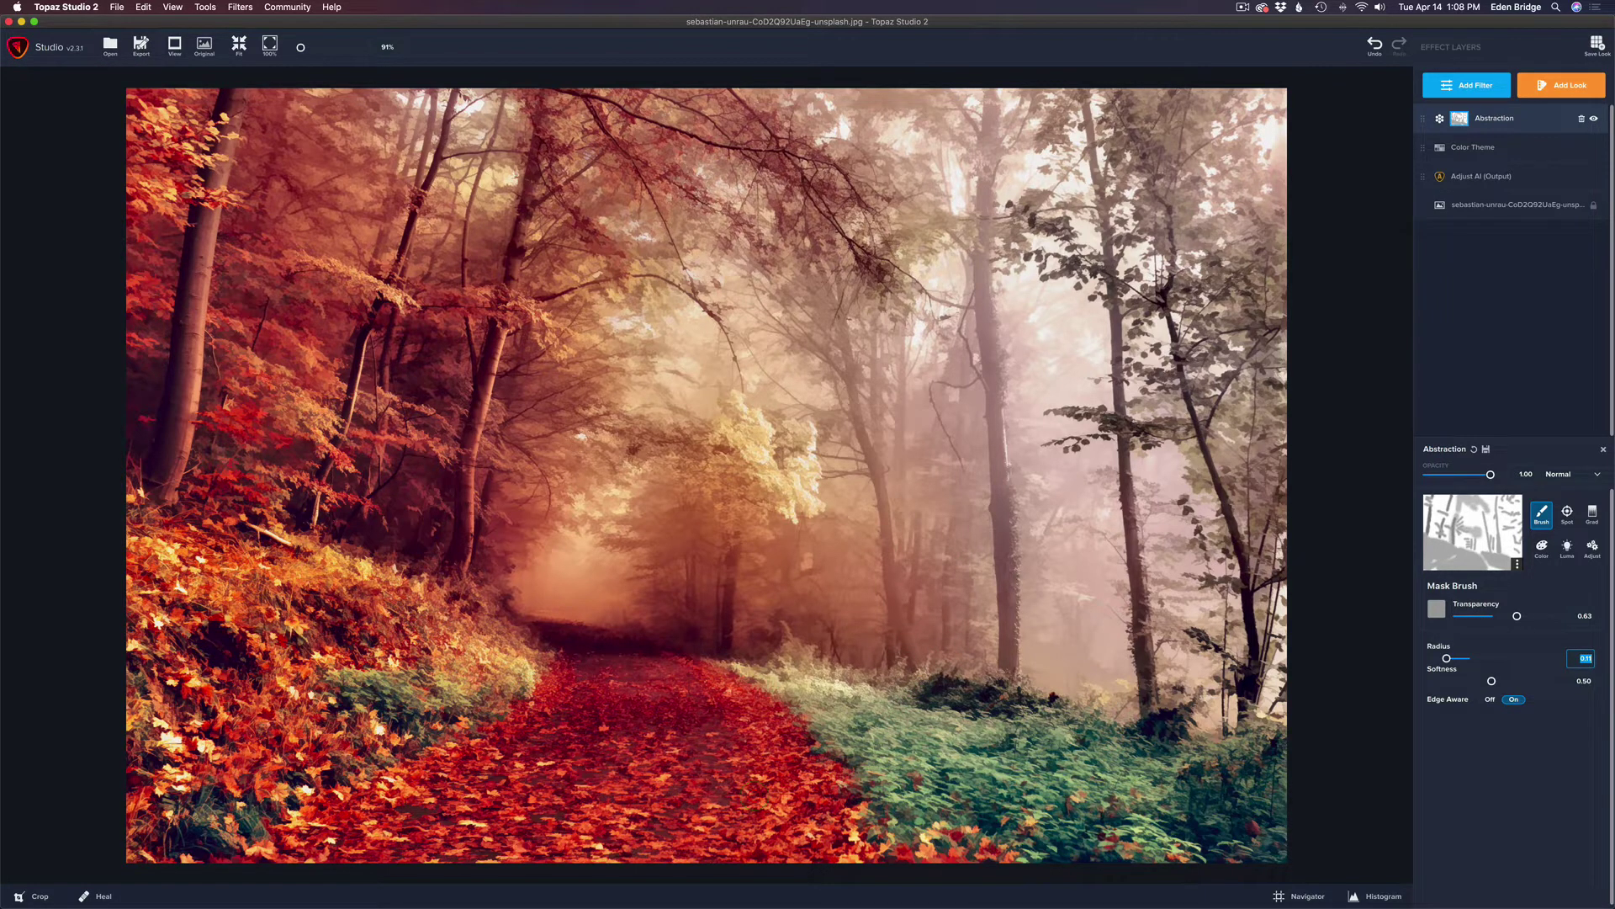
pyautogui.moveTo(873, 316)
pyautogui.mouseDown()
pyautogui.moveTo(872, 398)
pyautogui.moveTo(897, 315)
pyautogui.moveTo(899, 429)
pyautogui.mouseUp()
pyautogui.click(1595, 120)
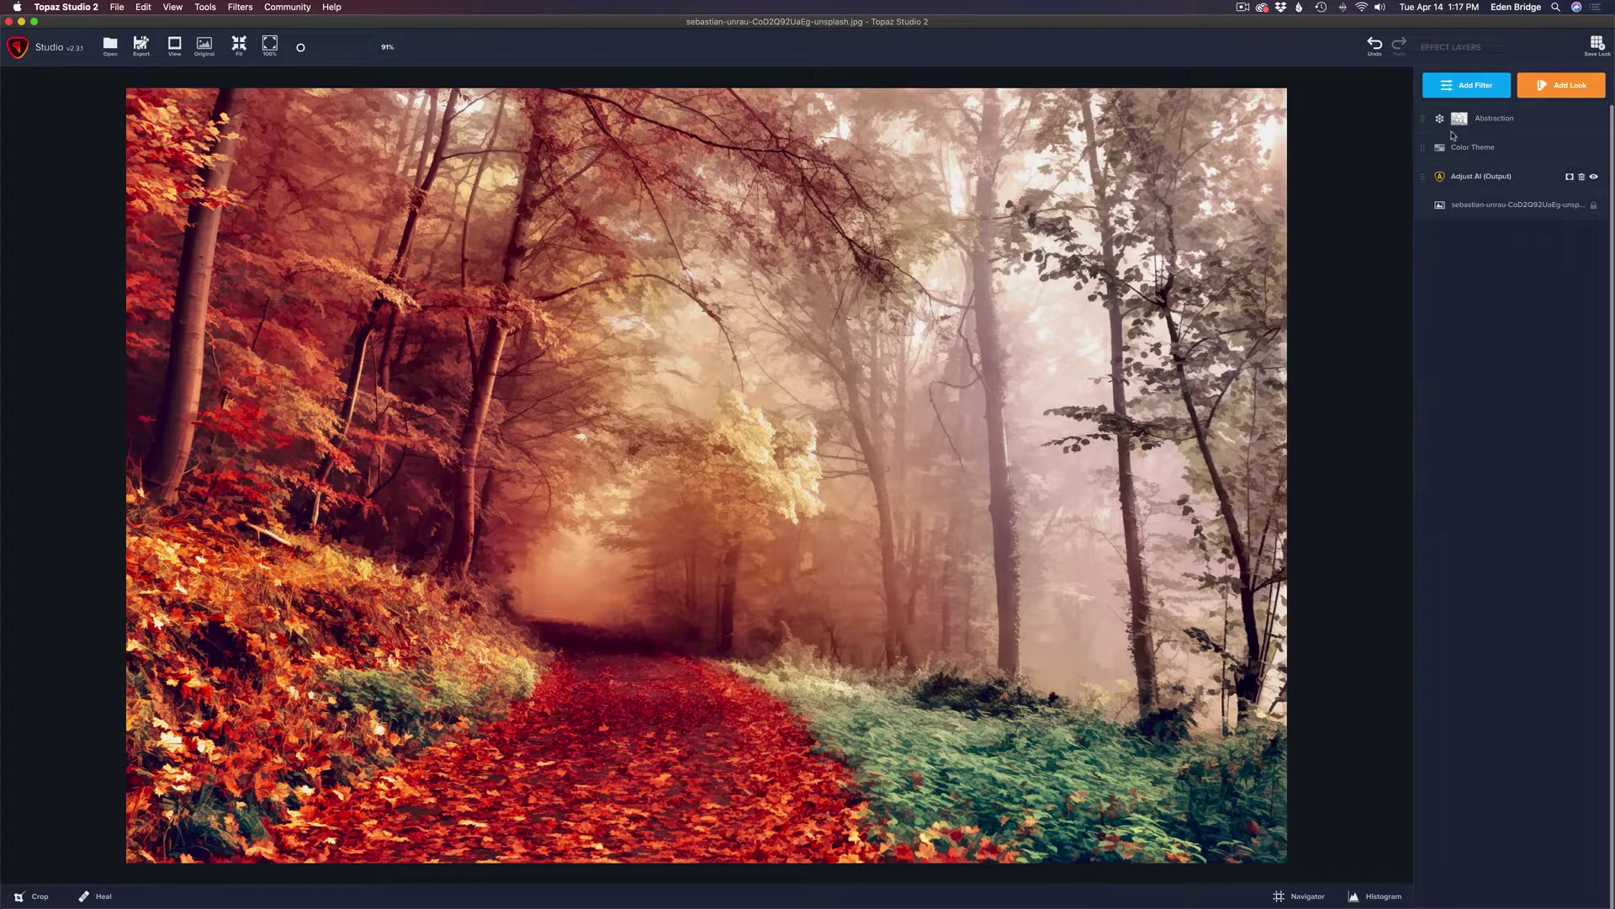
# Add a Glow layer from the Stylistic filters on top of Abstraction
pyautogui.click(1470, 85)
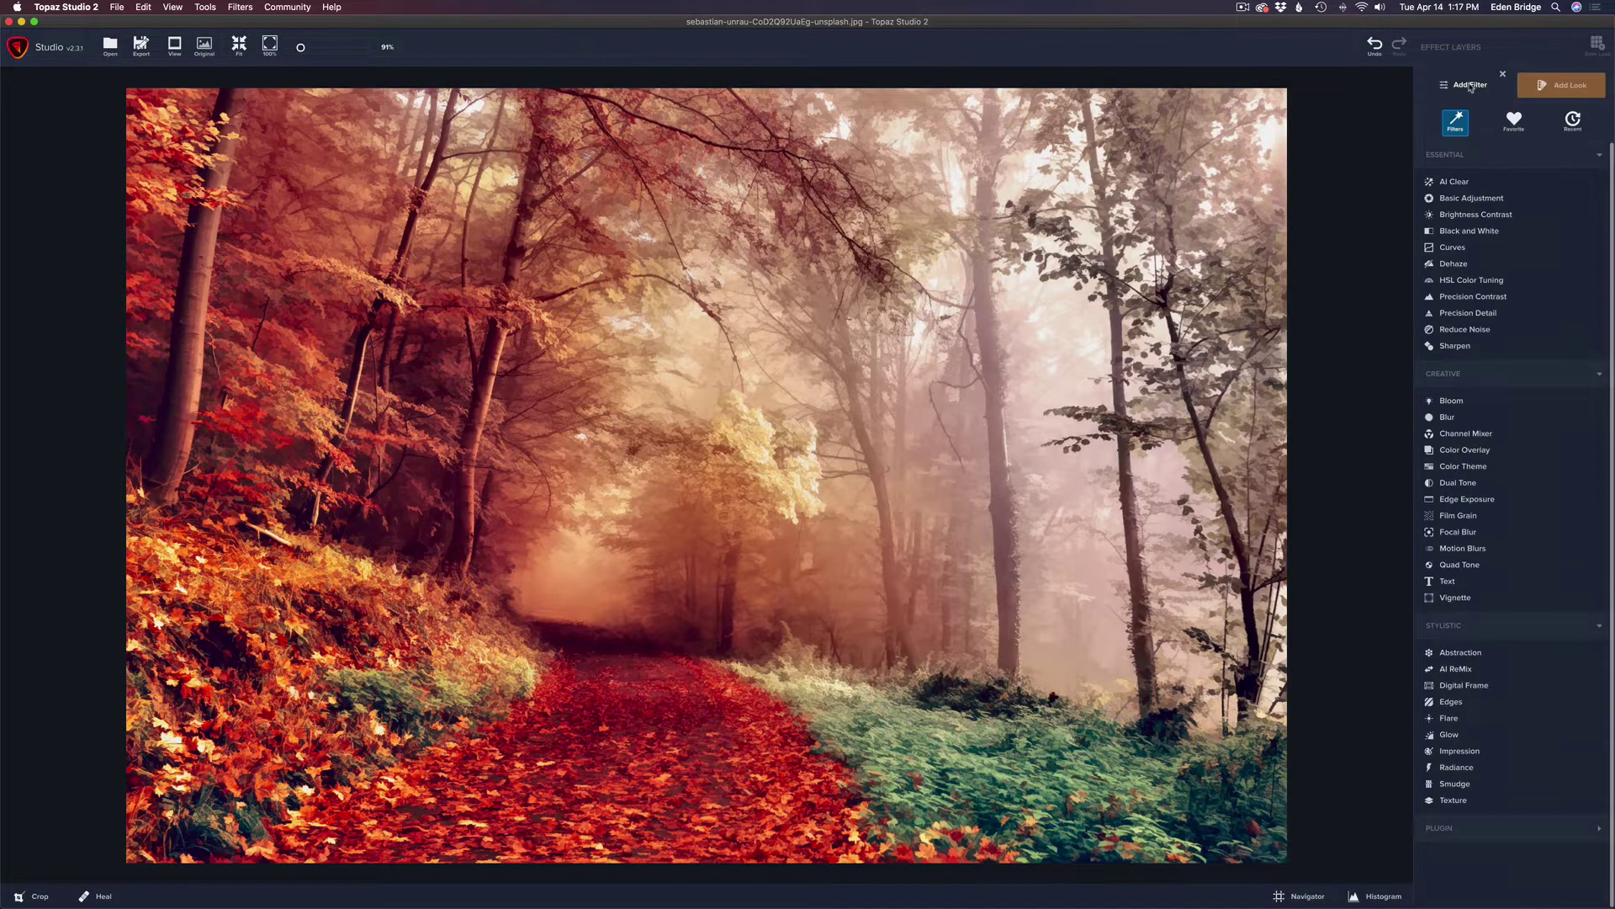
pyautogui.click(1450, 734)
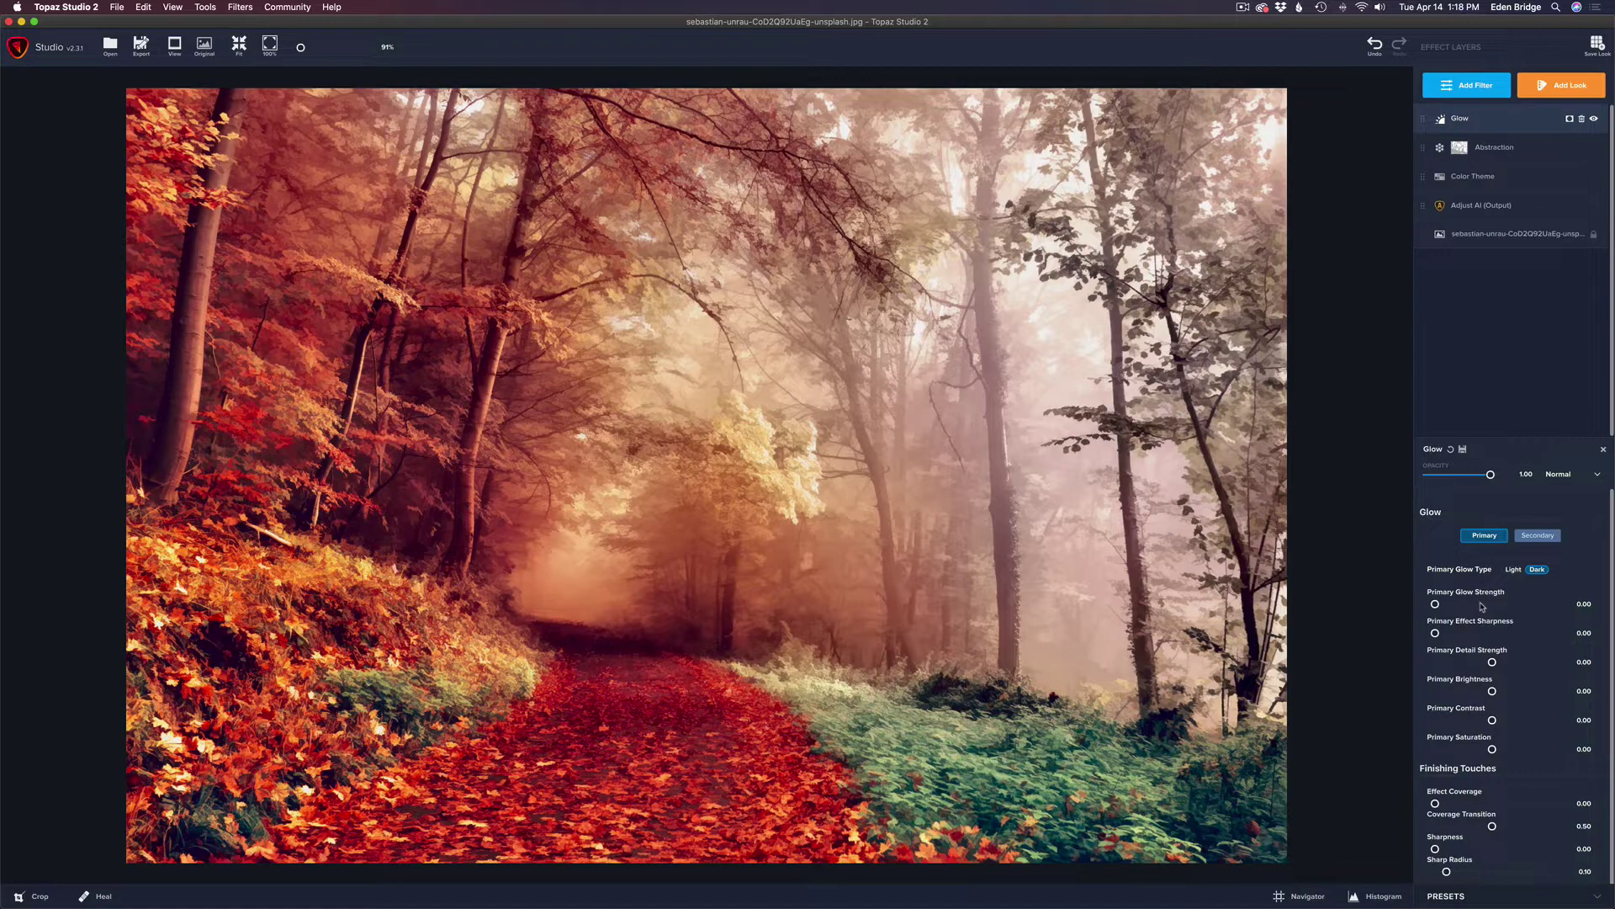
# Set Glow Primary Glow Strength to 0.48 and Effect Sharpness to 0.85, and lower opacity to about 0.18
pyautogui.moveTo(1437, 606); pyautogui.dragTo(1491, 606)
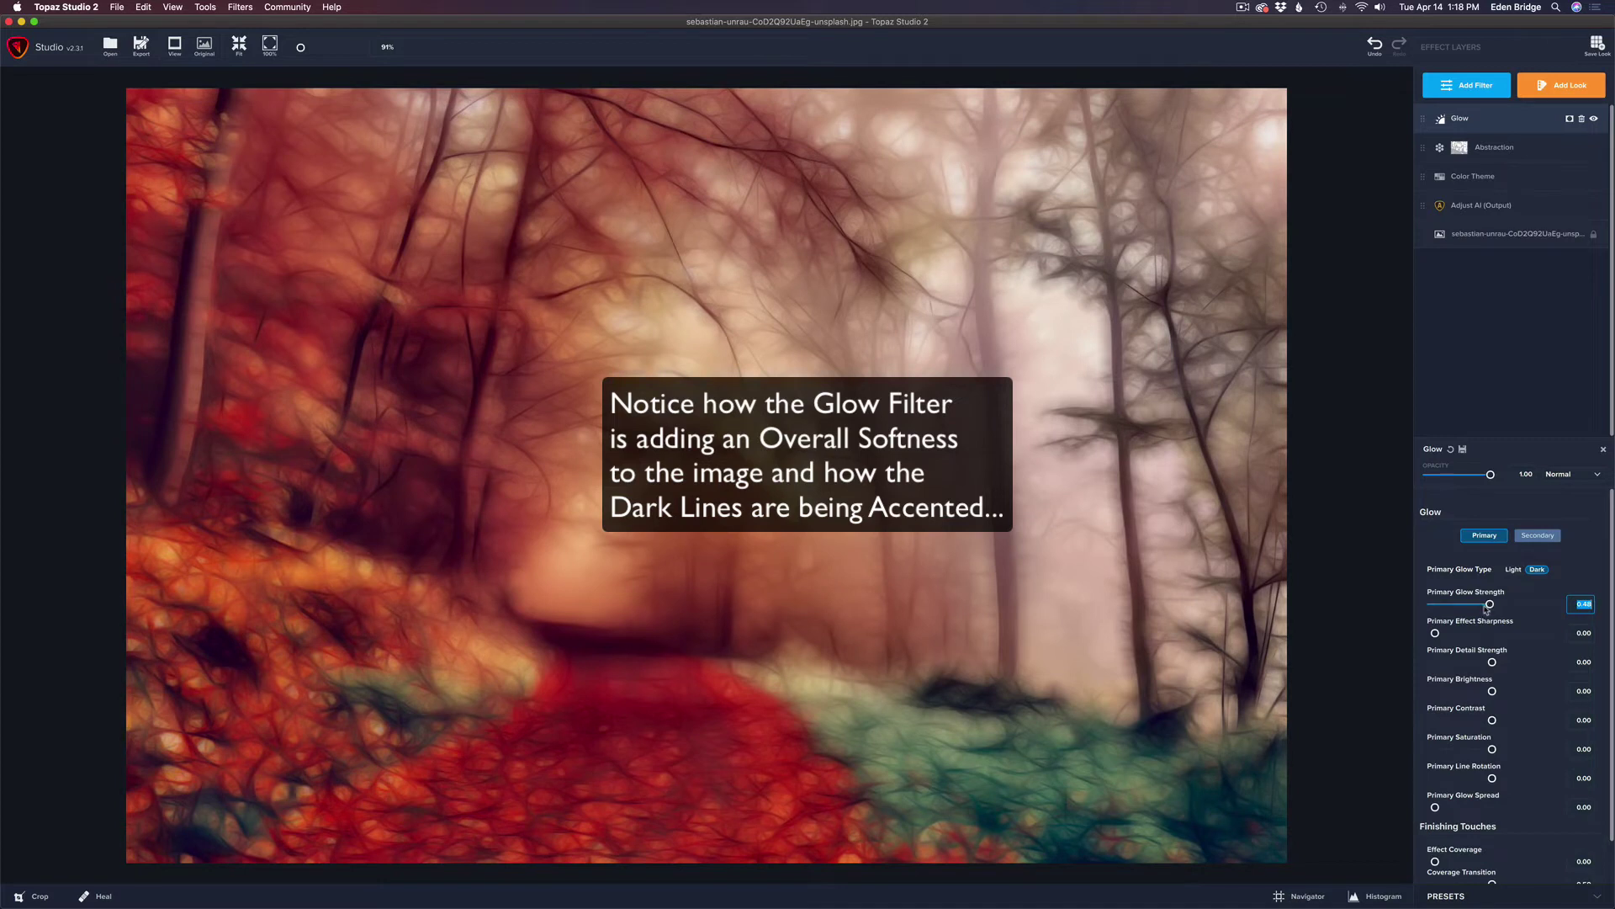
pyautogui.click(1436, 633)
pyautogui.moveTo(1436, 633); pyautogui.dragTo(1534, 636)
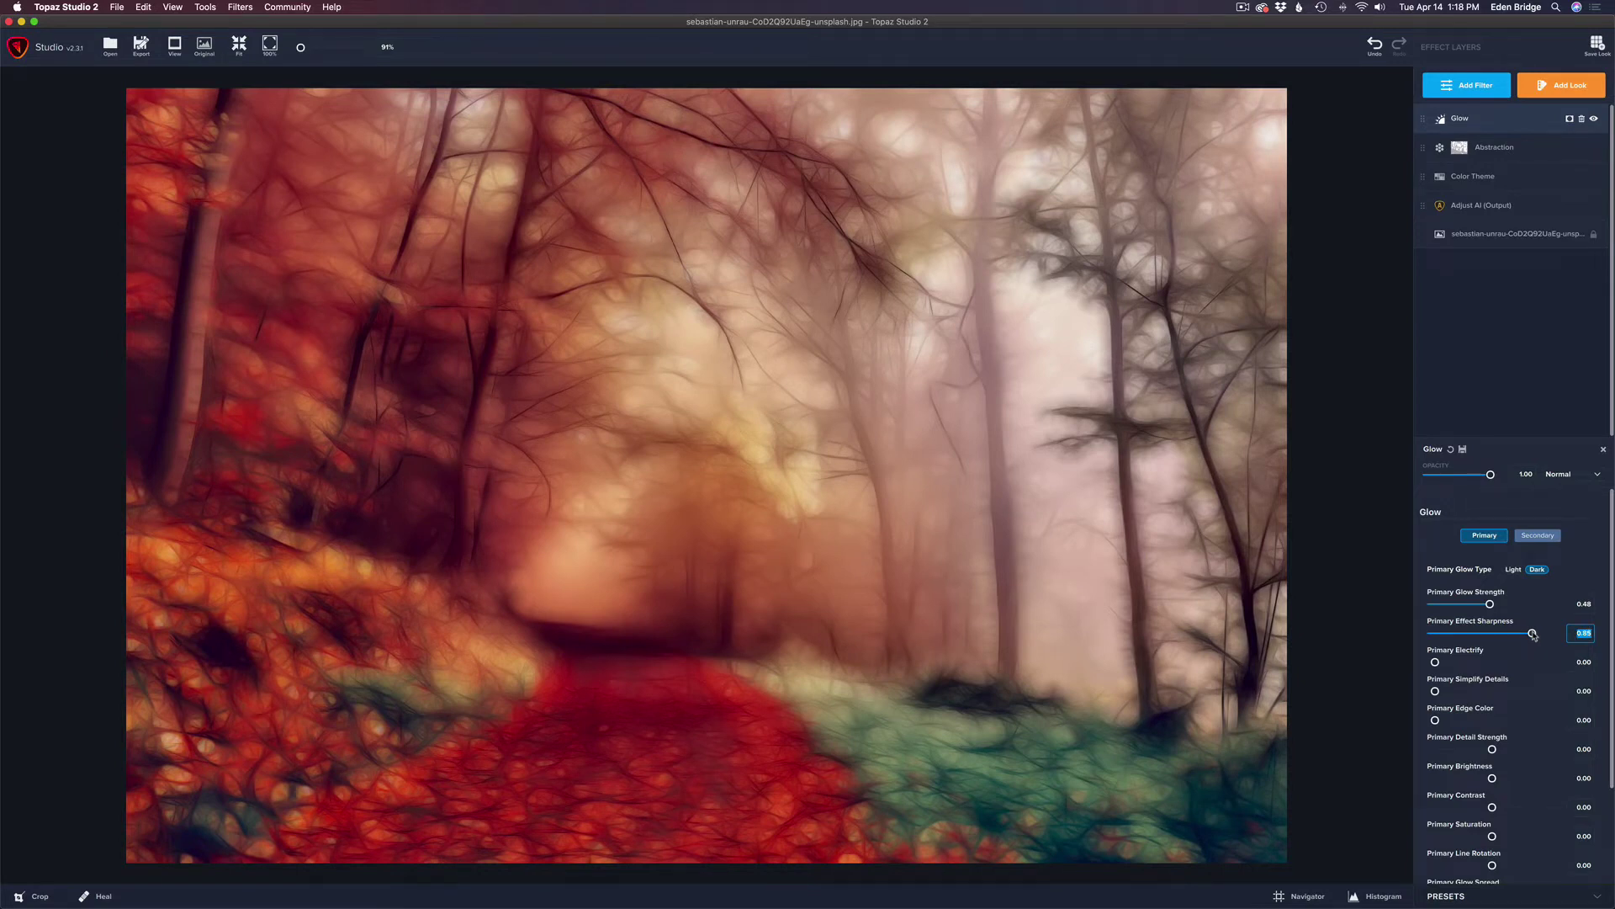
pyautogui.click(1491, 475)
pyautogui.moveTo(1490, 475); pyautogui.dragTo(1441, 477)
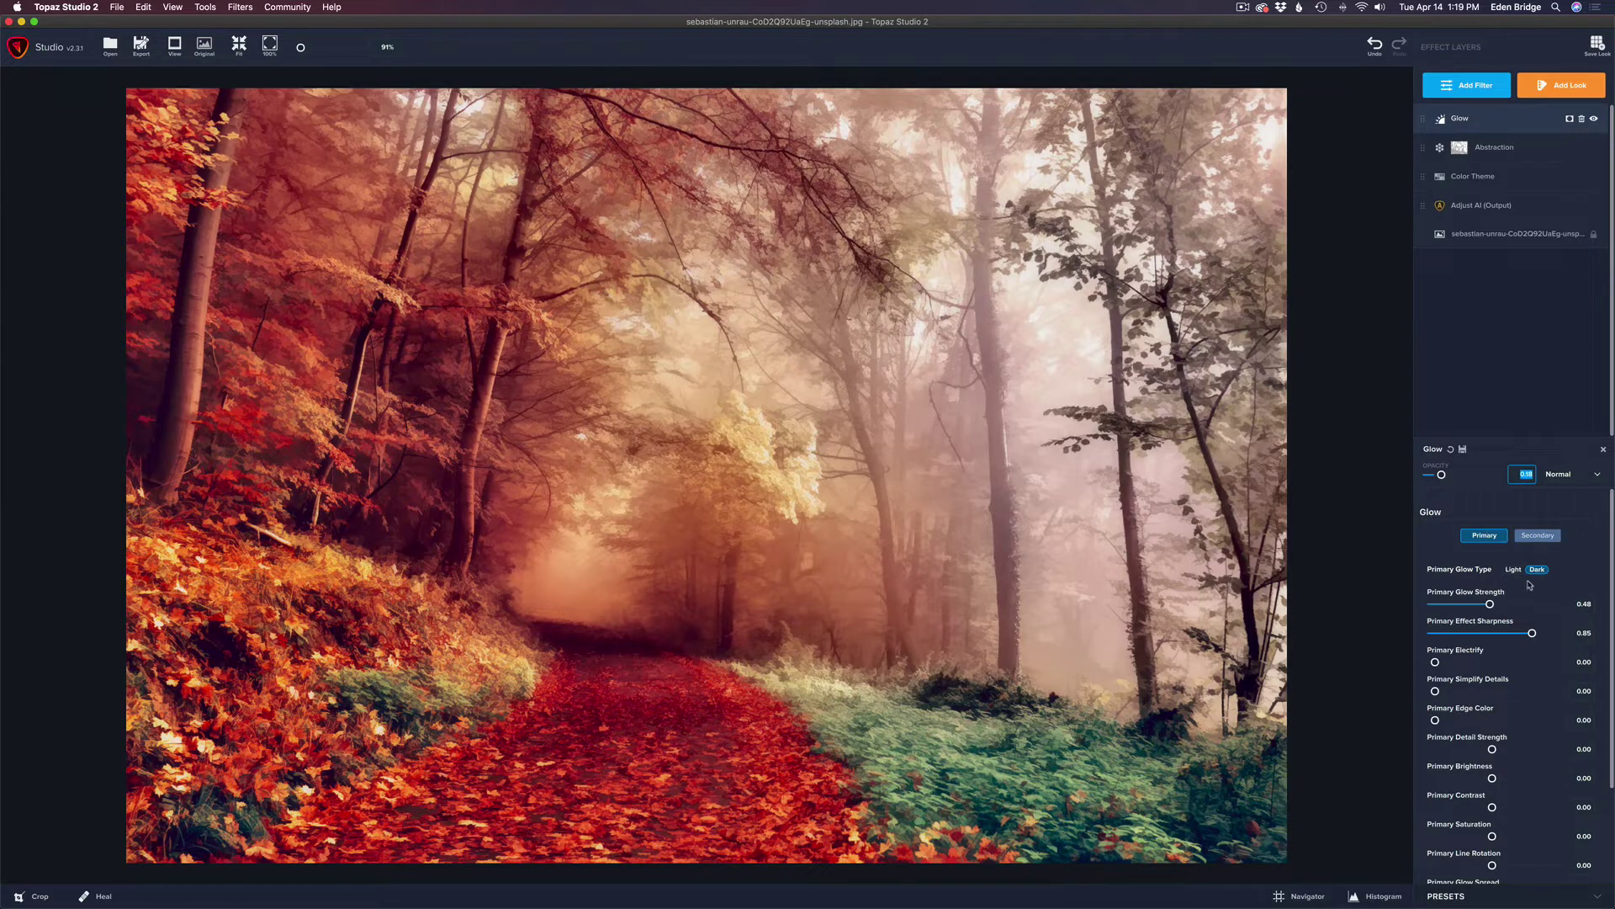
# Toggle the Glow layer off and on three times to compare, leaving it visible
pyautogui.click(1595, 121)
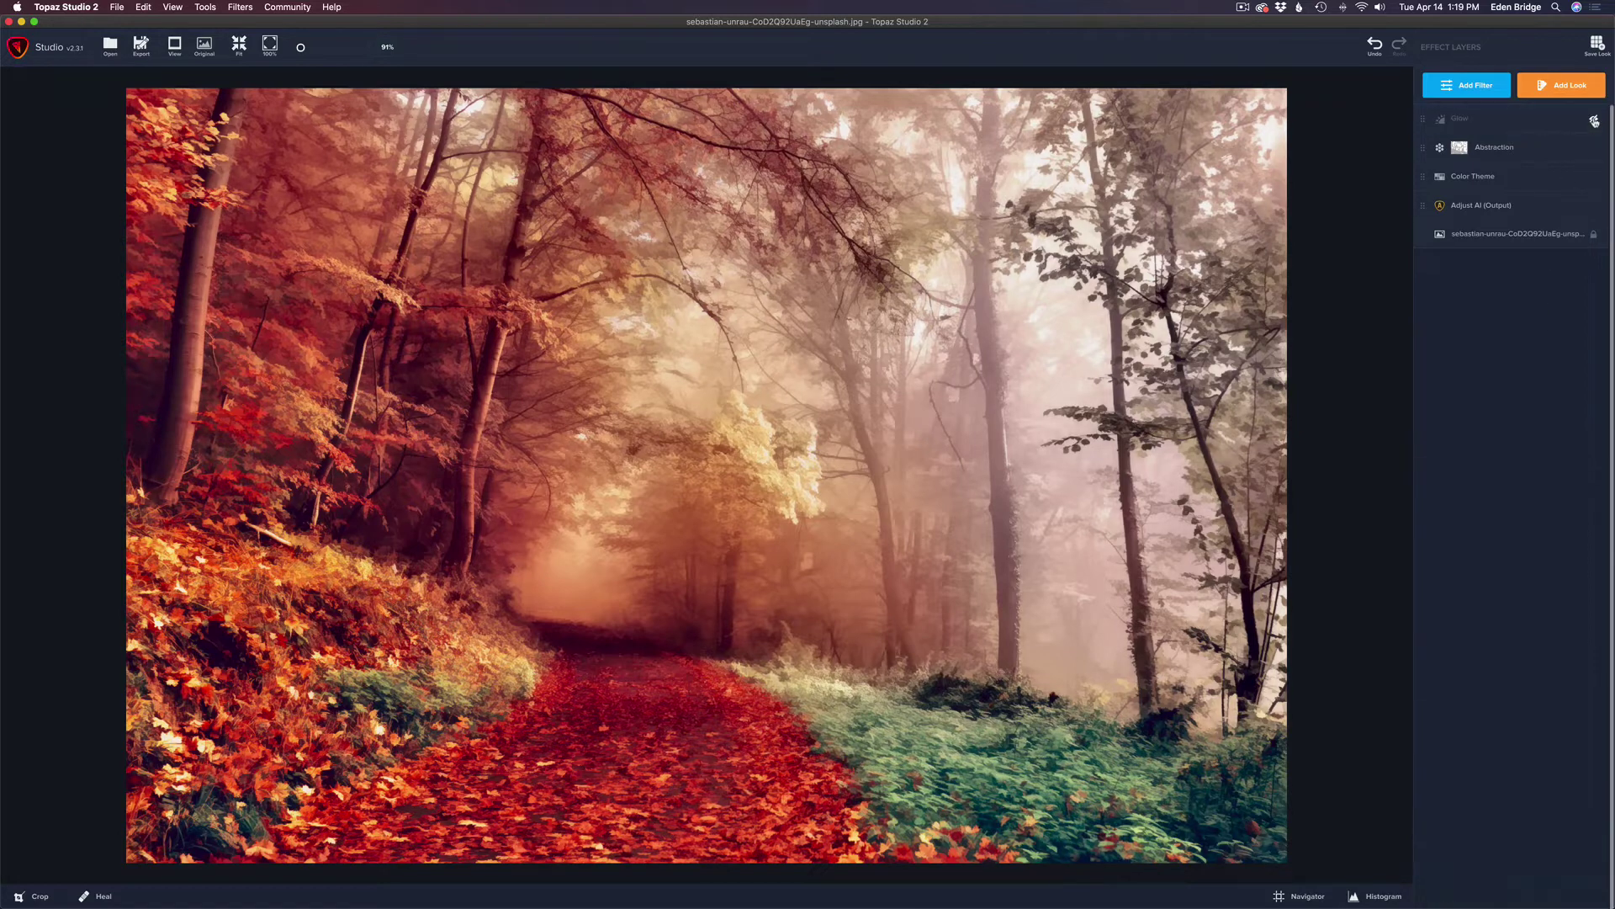
pyautogui.click(1594, 121)
pyautogui.click(1594, 121)
pyautogui.click(1594, 120)
pyautogui.click(1594, 120)
pyautogui.click(1594, 120)
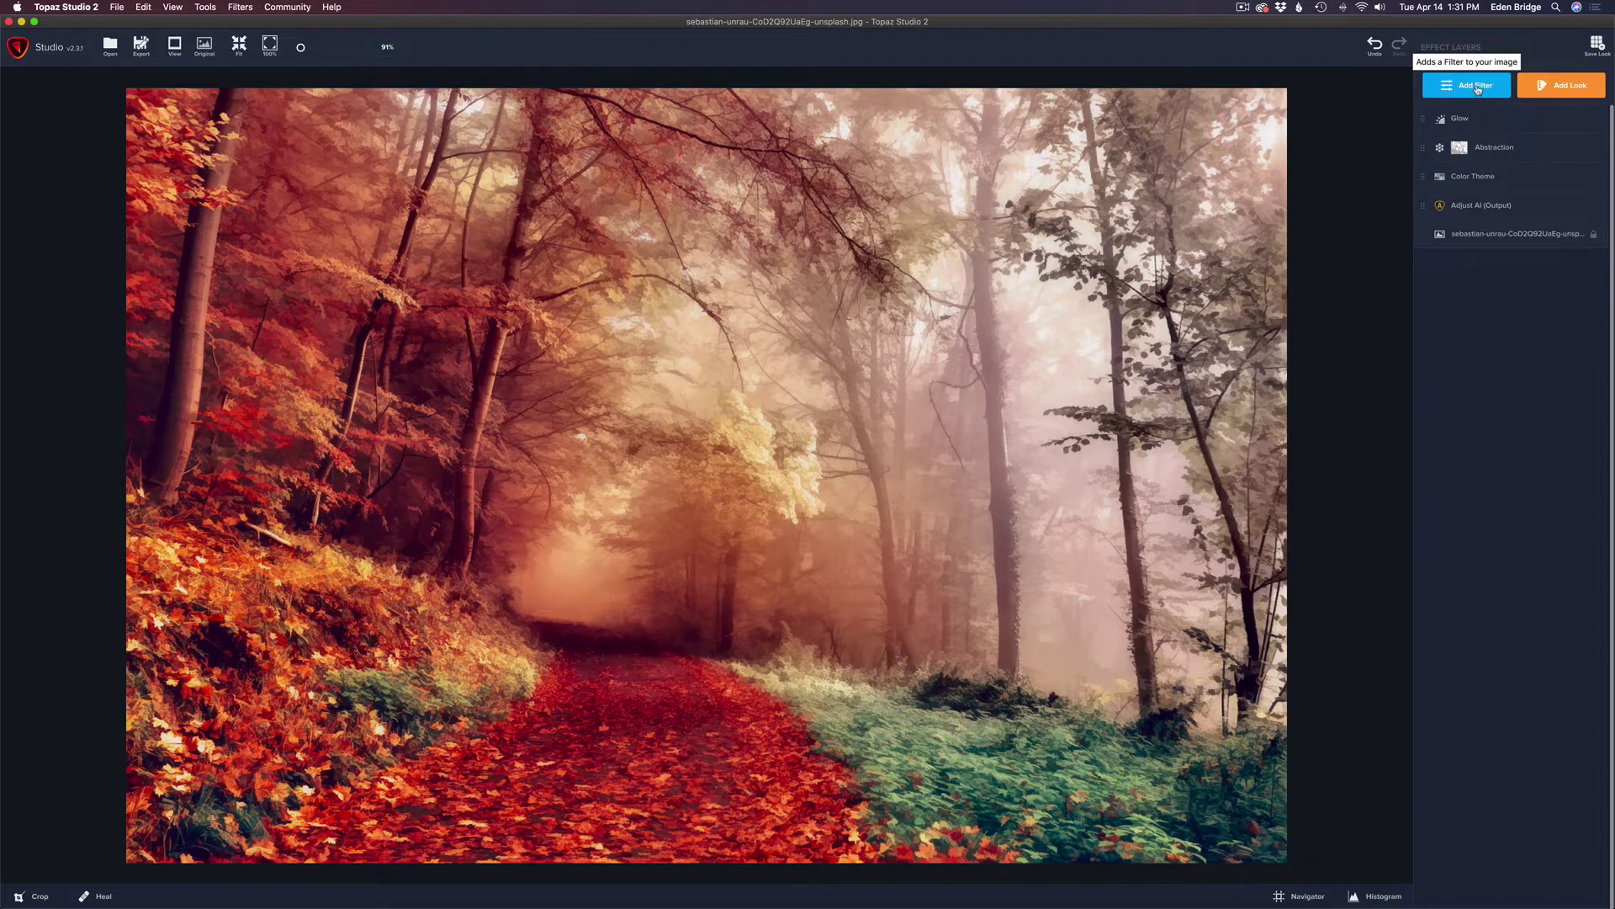
# Add Precision Contrast from the filter list, raising Micro contrast to 0.47 and Low to 0.34
pyautogui.click(1477, 87)
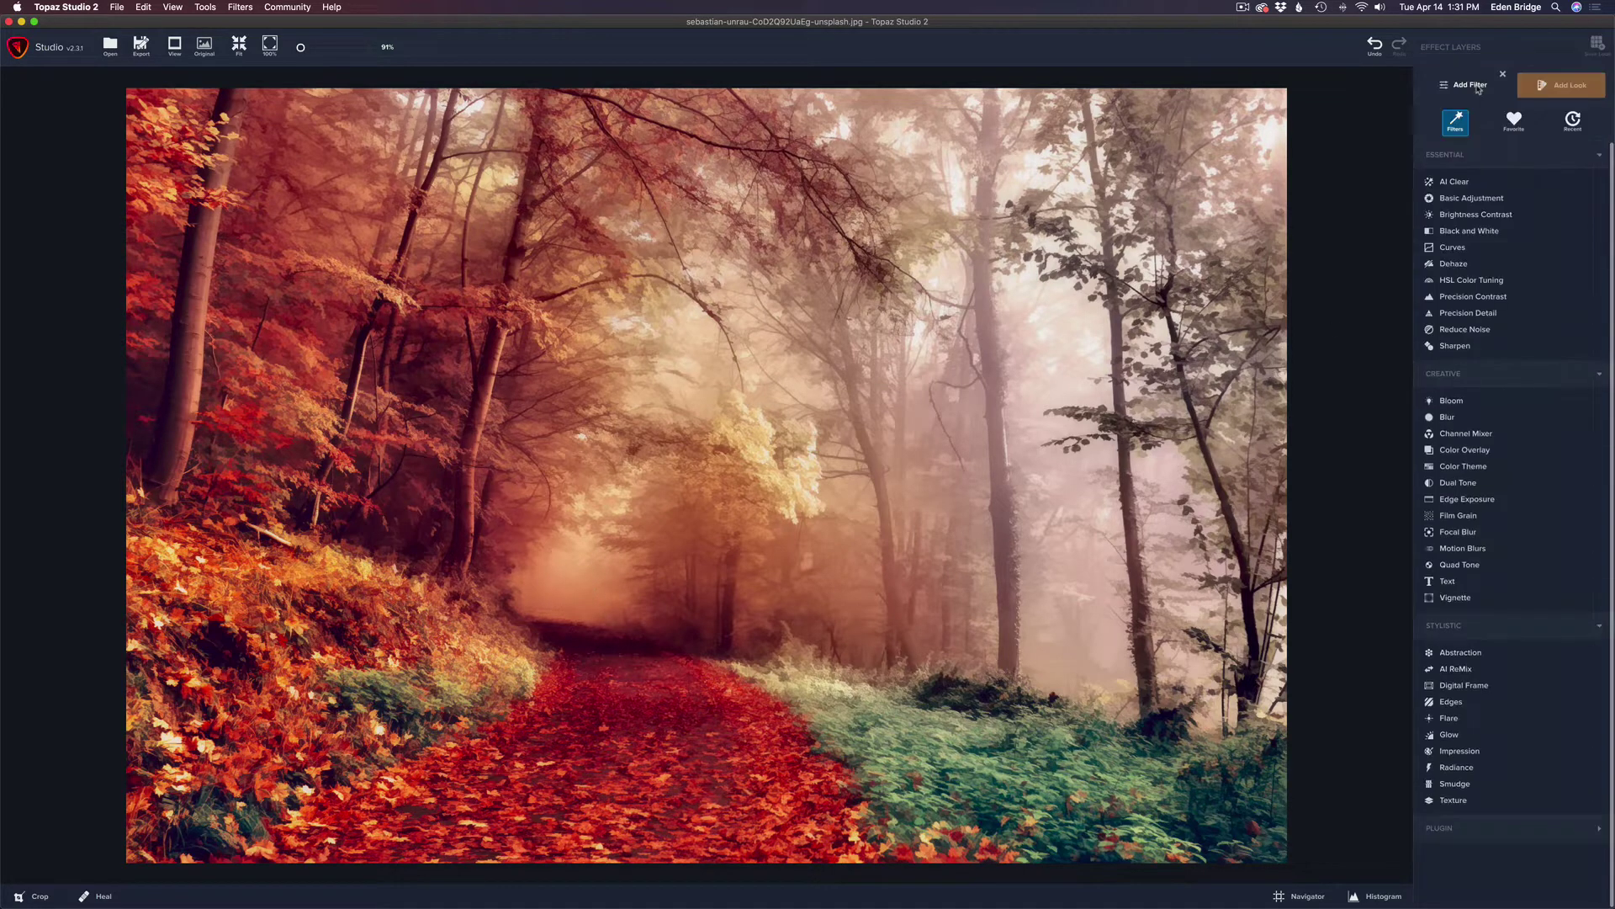
pyautogui.click(1475, 299)
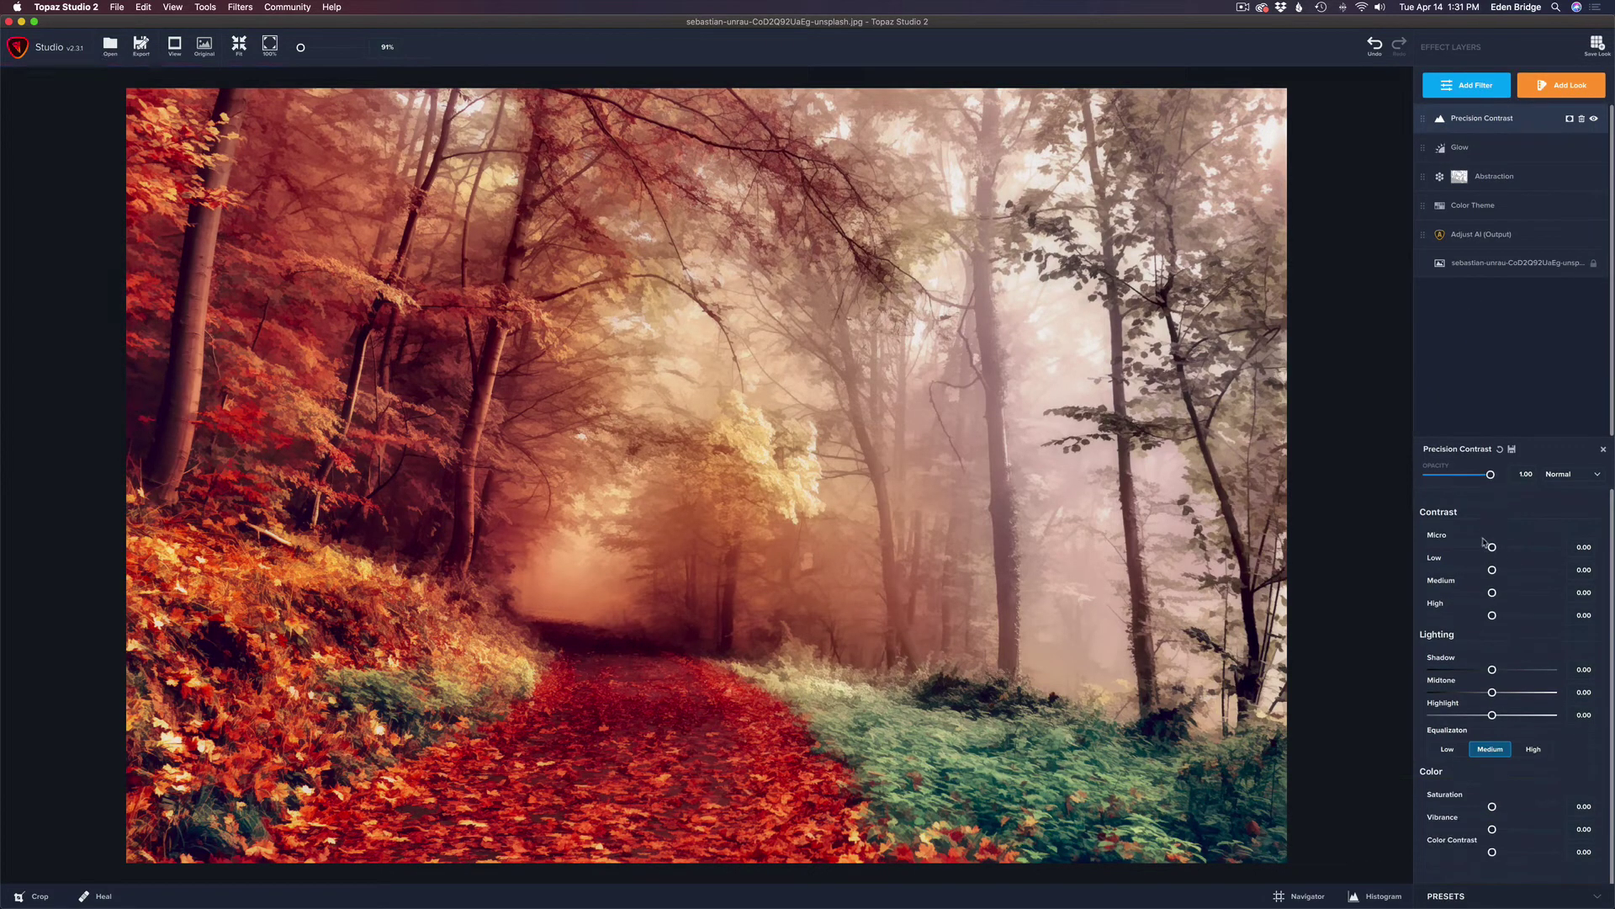
pyautogui.moveTo(1494, 548); pyautogui.dragTo(1522, 550)
pyautogui.moveTo(1493, 570); pyautogui.dragTo(1507, 571)
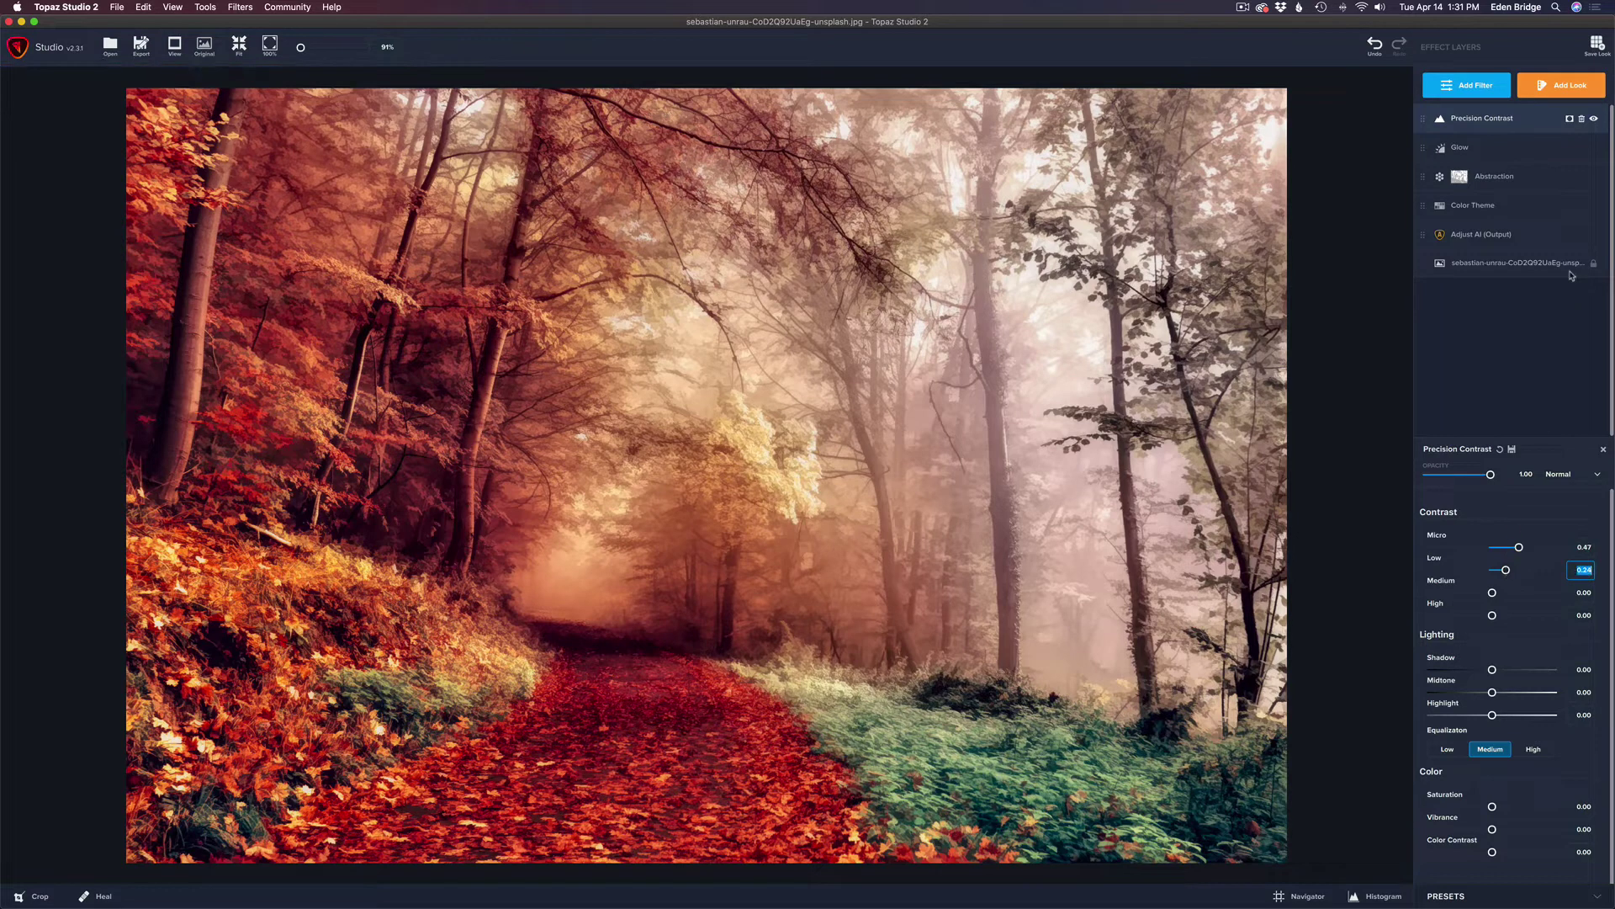
# Add an inverted mask to Precision Contrast and set the mask brush Transparency to 1.00
pyautogui.click(1569, 118)
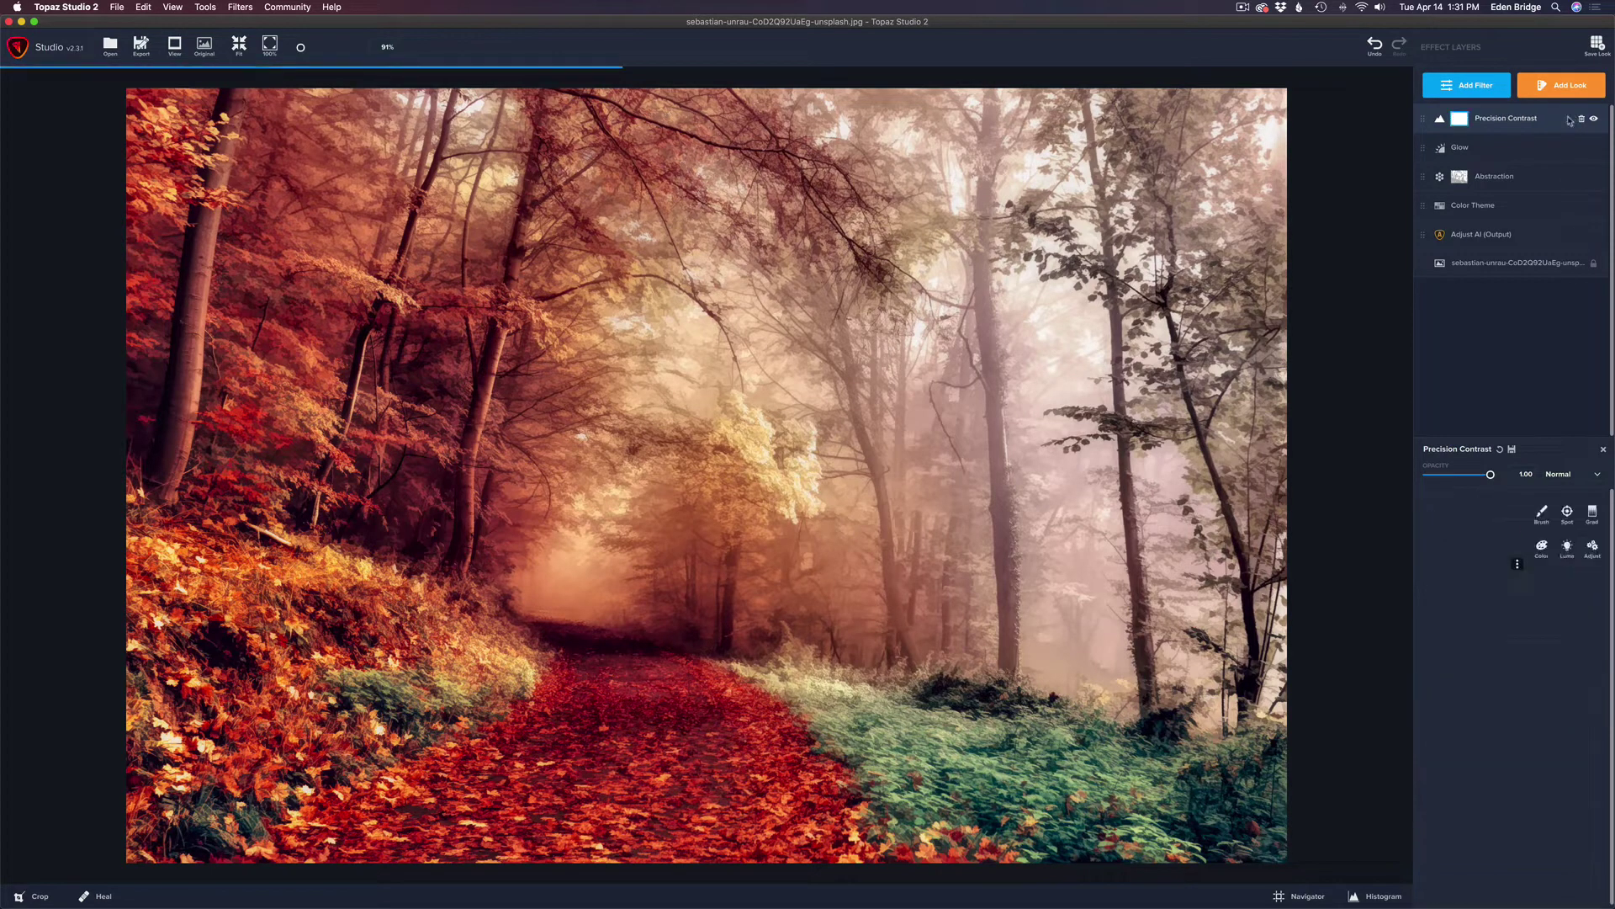
pyautogui.click(1518, 567)
pyautogui.click(1520, 634)
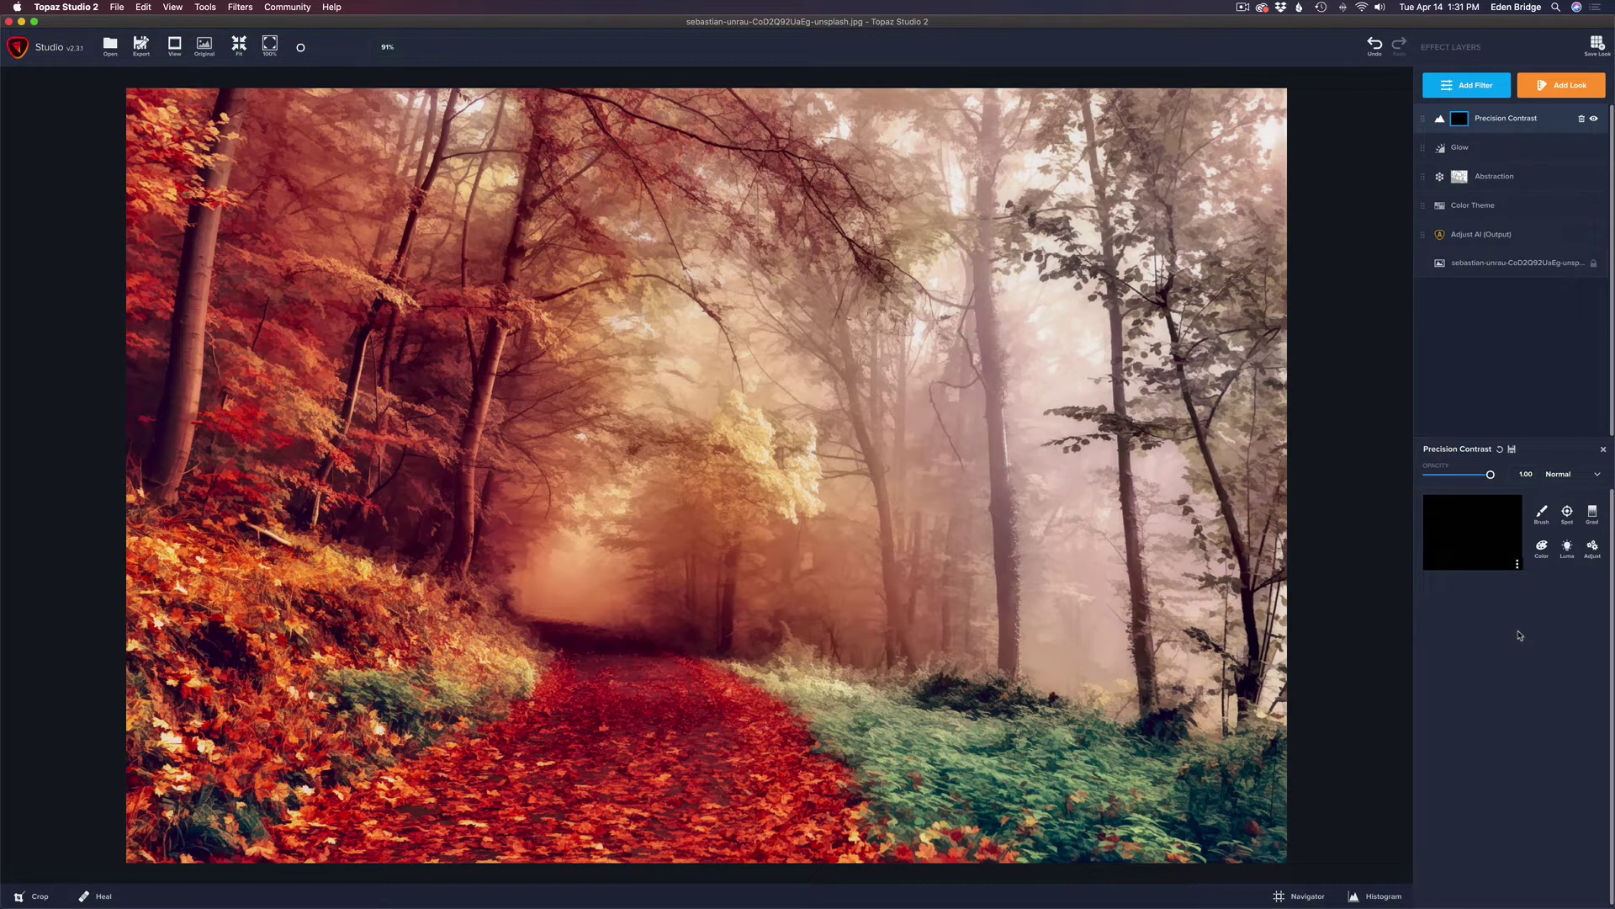
pyautogui.click(1541, 514)
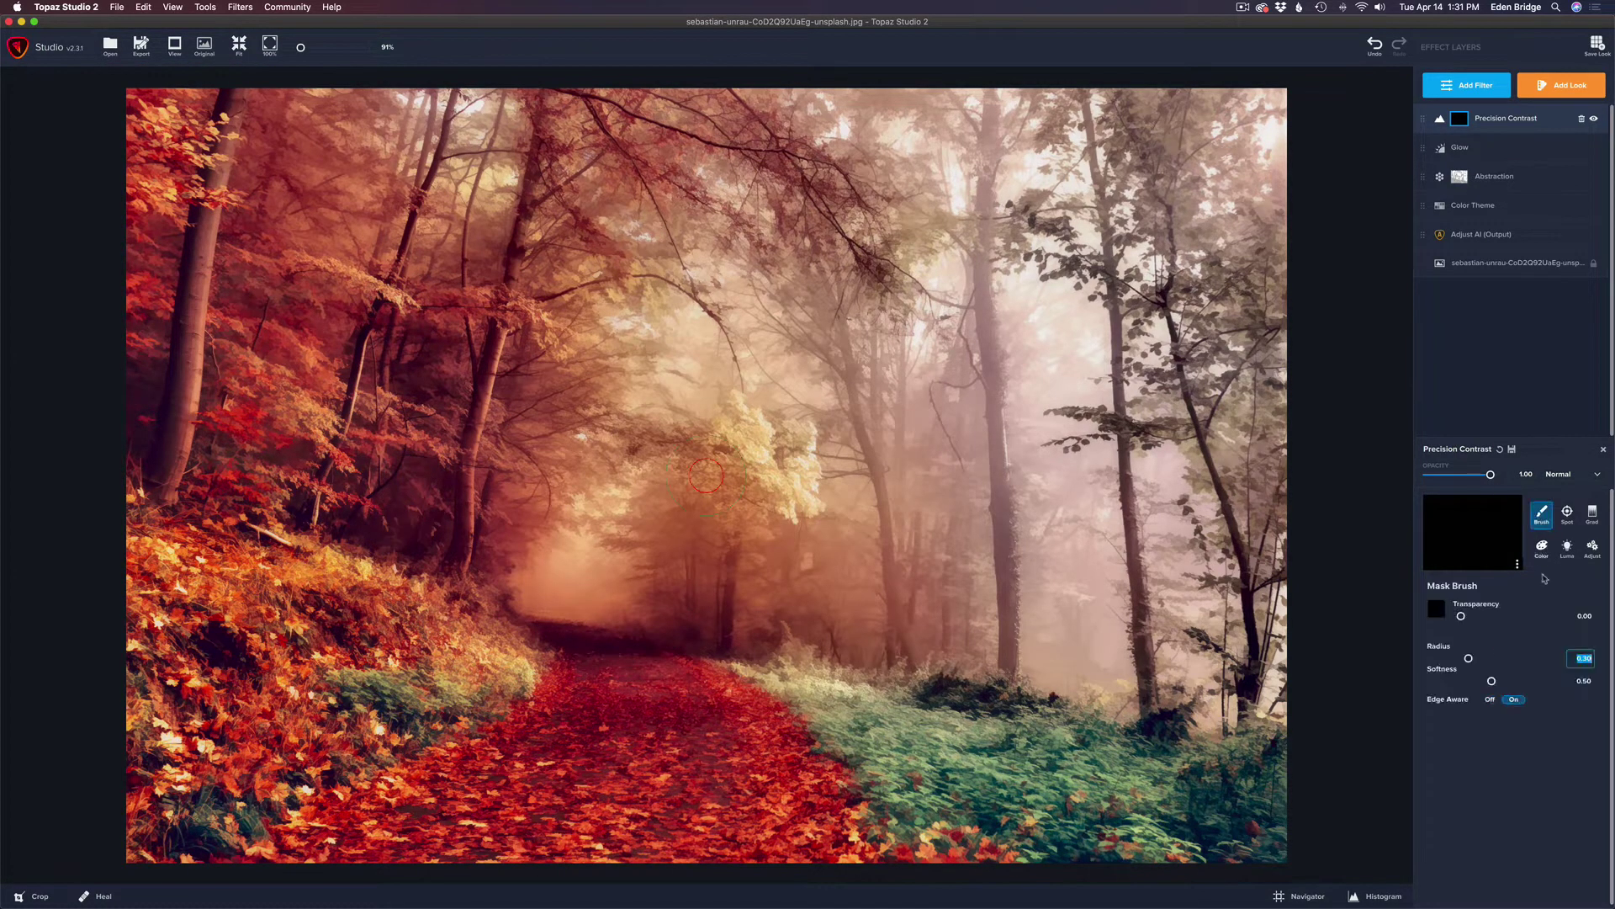
pyautogui.moveTo(1461, 616); pyautogui.dragTo(1550, 616)
pyautogui.doubleClick(1568, 618)
# Paint contrast back from the centre toward the path, then lightly near the trees at 0.30 transparency
pyautogui.moveTo(594, 511)
pyautogui.mouseDown()
pyautogui.moveTo(529, 516)
pyautogui.moveTo(525, 595)
pyautogui.moveTo(630, 624)
pyautogui.moveTo(659, 603)
pyautogui.moveTo(664, 564)
pyautogui.moveTo(622, 509)
pyautogui.moveTo(693, 526)
pyautogui.moveTo(714, 607)
pyautogui.moveTo(748, 572)
pyautogui.moveTo(748, 595)
pyautogui.moveTo(692, 604)
pyautogui.mouseUp()
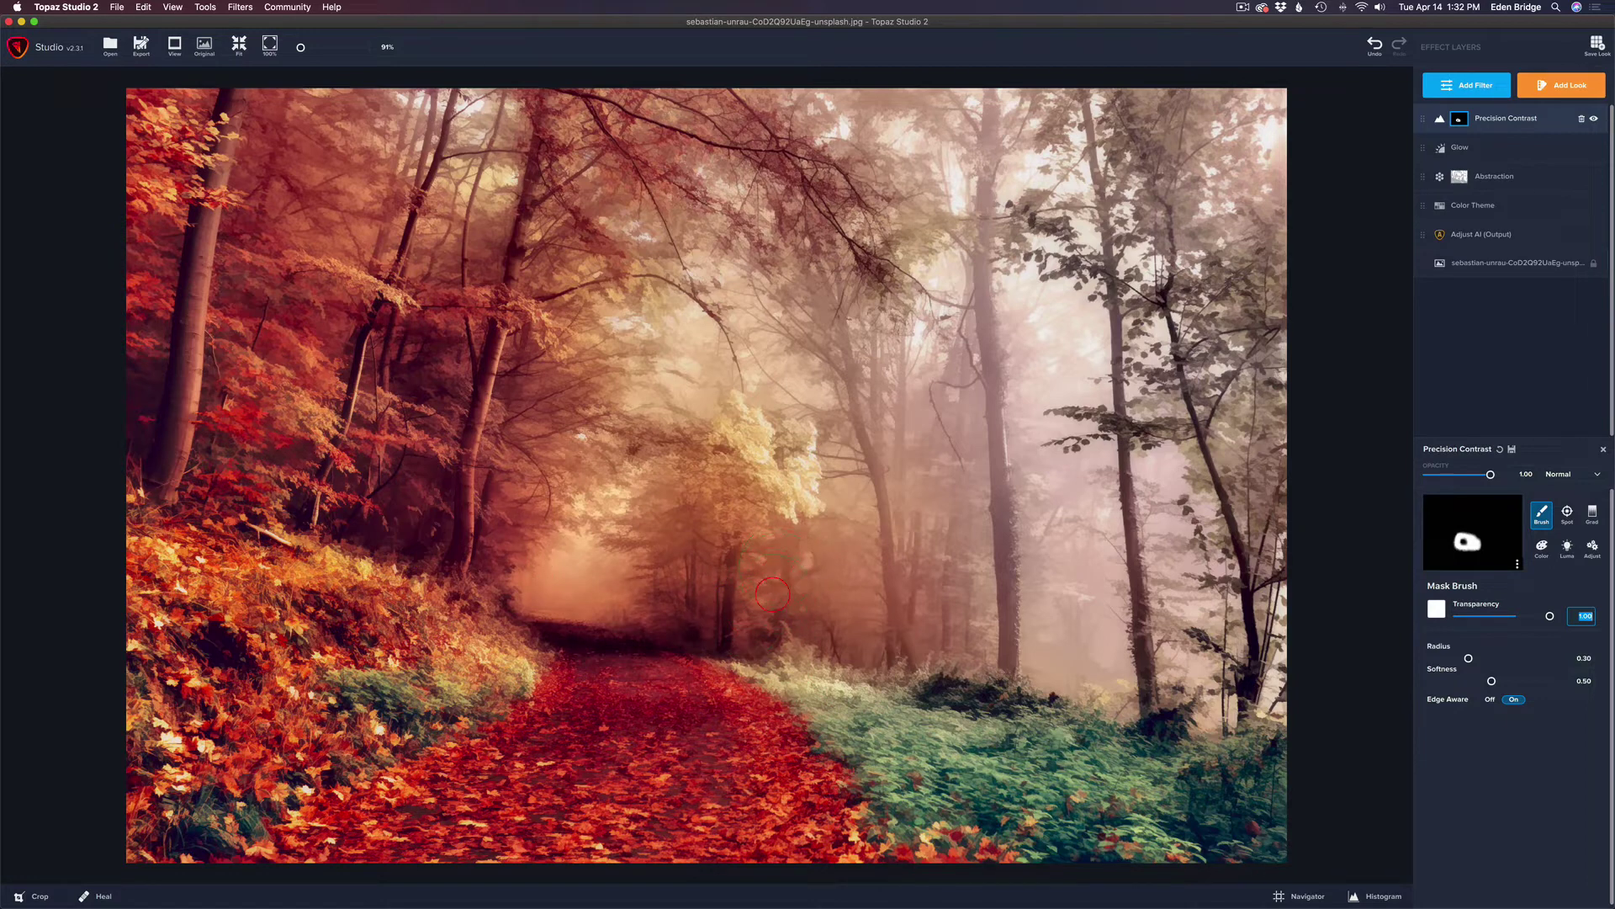
pyautogui.moveTo(1549, 618); pyautogui.dragTo(1482, 619)
pyautogui.moveTo(791, 534)
pyautogui.mouseDown()
pyautogui.moveTo(770, 627)
pyautogui.moveTo(795, 556)
pyautogui.mouseUp()
pyautogui.moveTo(737, 566); pyautogui.dragTo(741, 581)
pyautogui.click(1536, 117)
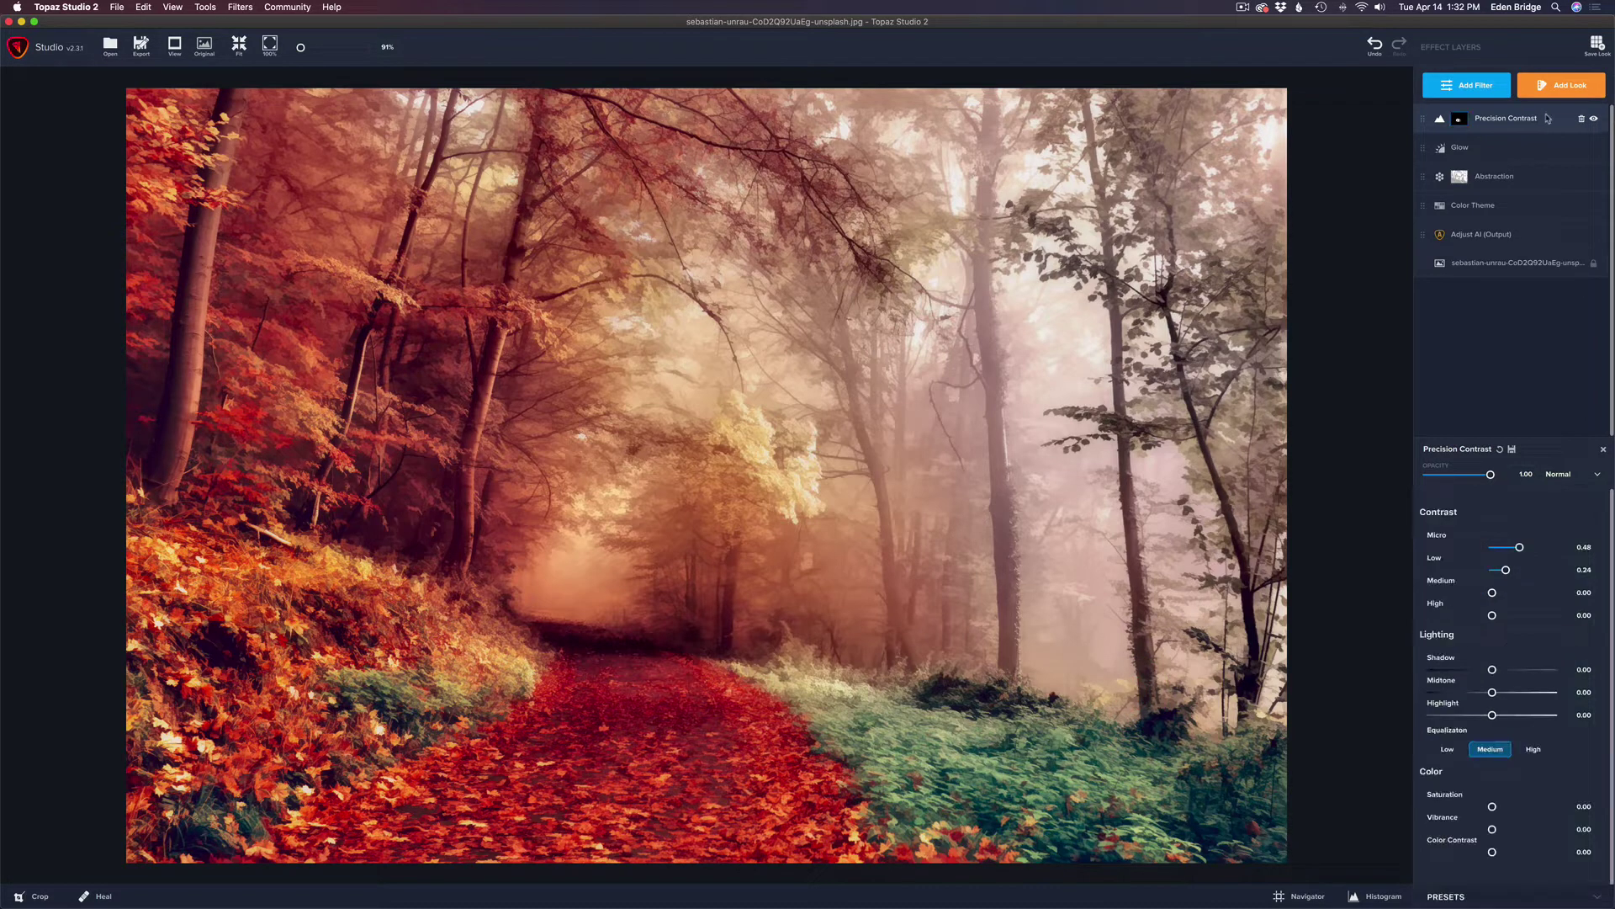
# Hide and re-show the Precision Contrast layer to compare its effect
pyautogui.click(1594, 121)
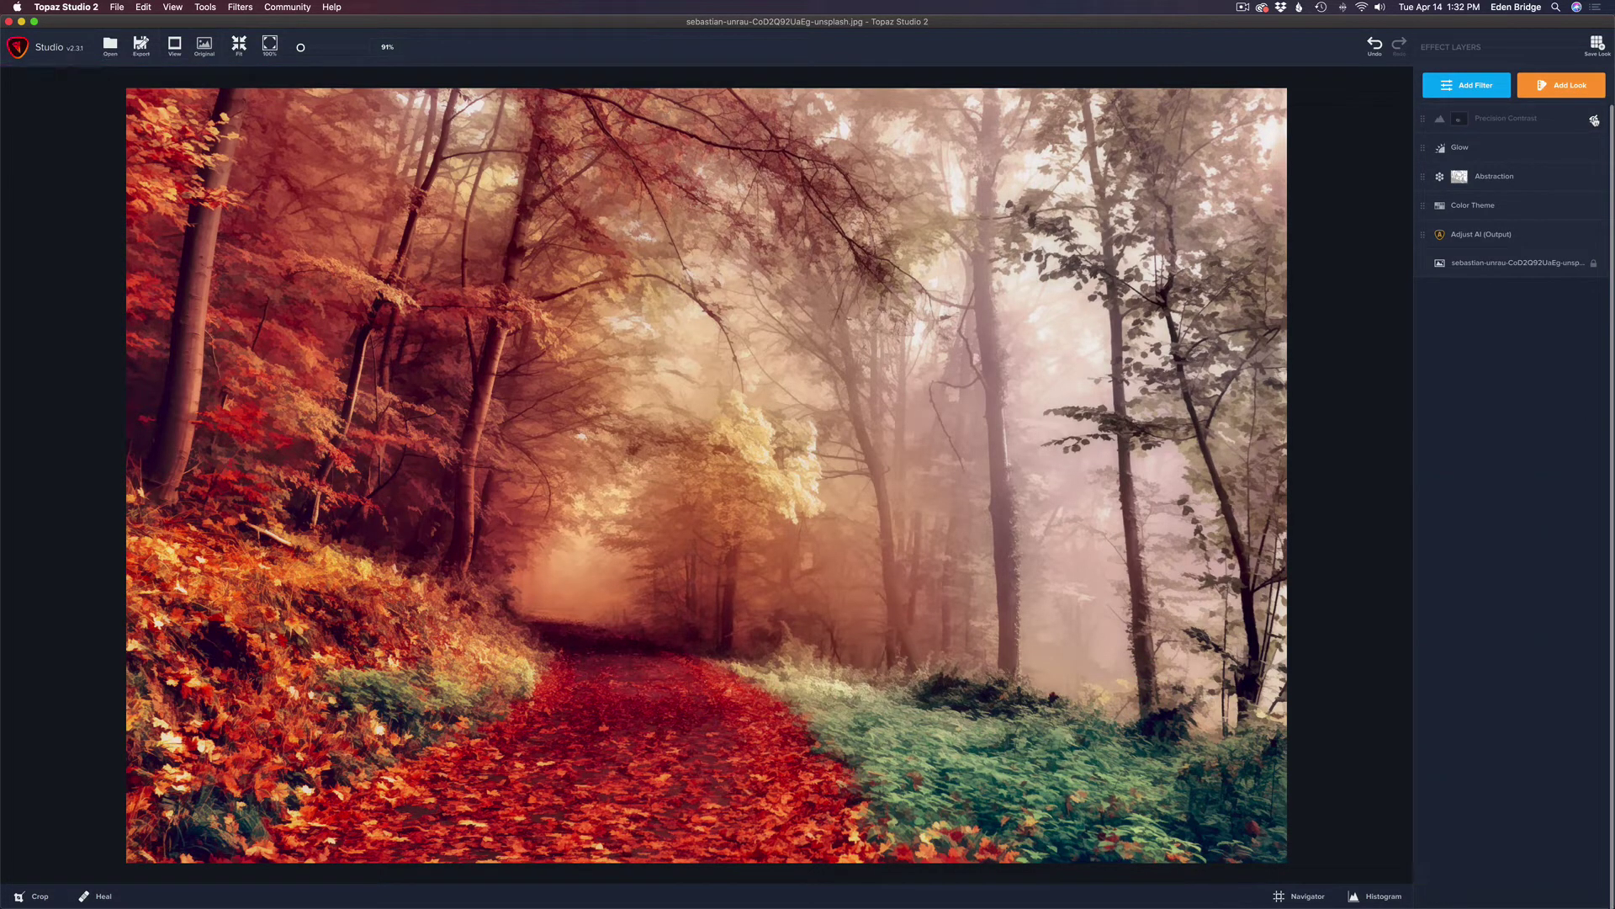
pyautogui.click(1595, 120)
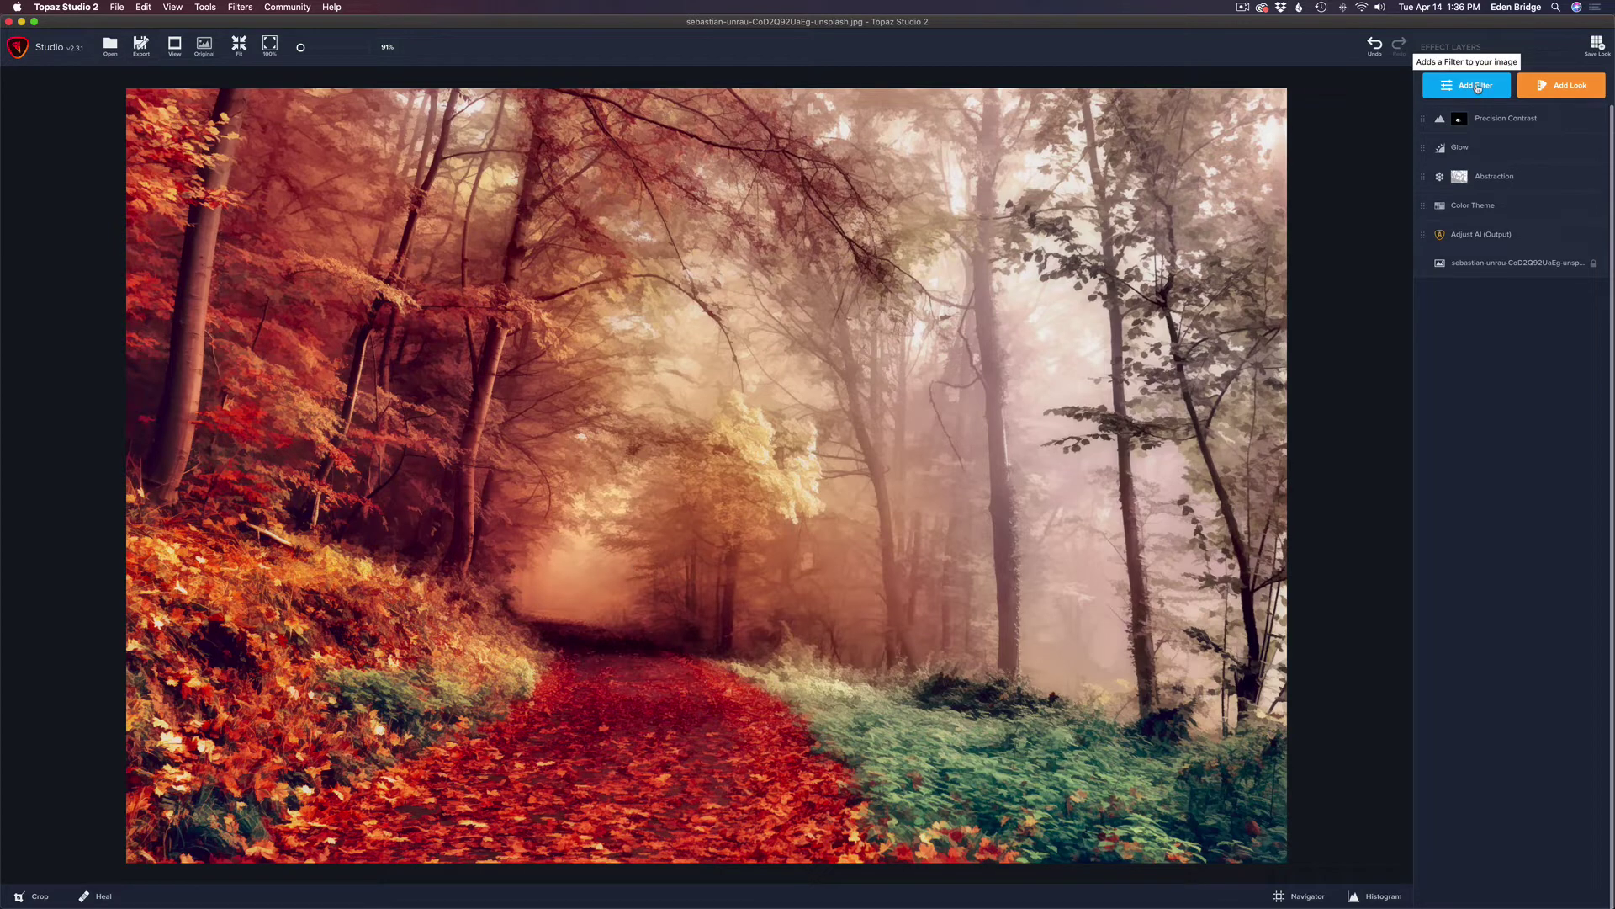
# Add a Precision Detail layer from the Essential filters above Precision Contrast
pyautogui.click(1478, 88)
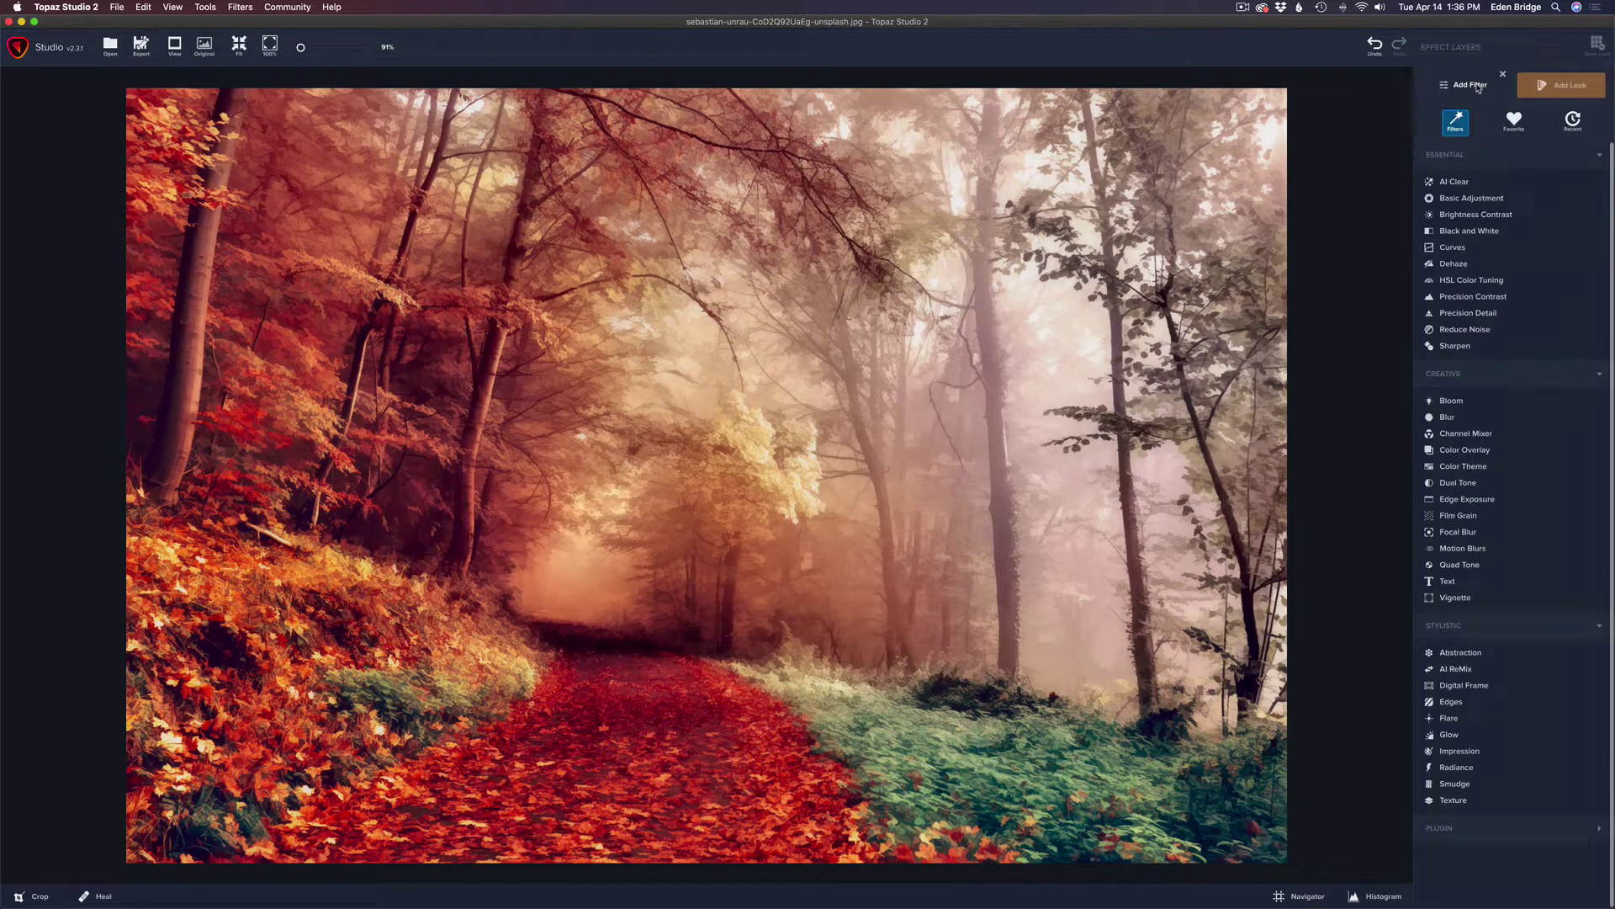
pyautogui.click(1482, 315)
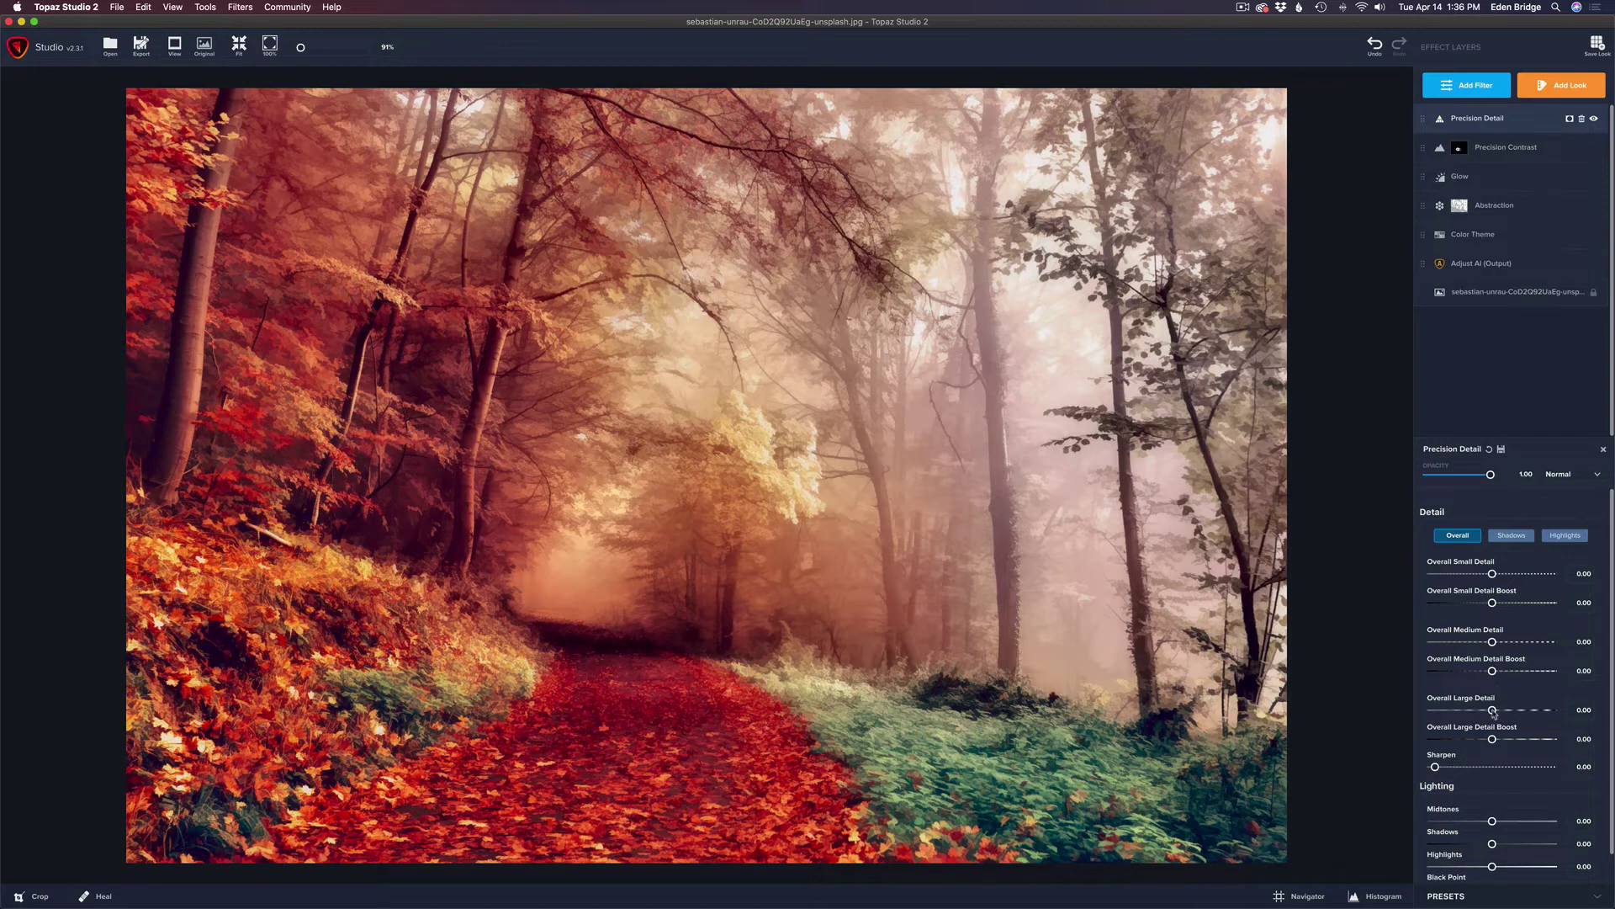
# After trying Overall Large Detail, push Highlight Large Detail in the Highlights tab to 1.00
pyautogui.moveTo(1494, 713); pyautogui.dragTo(1526, 717)
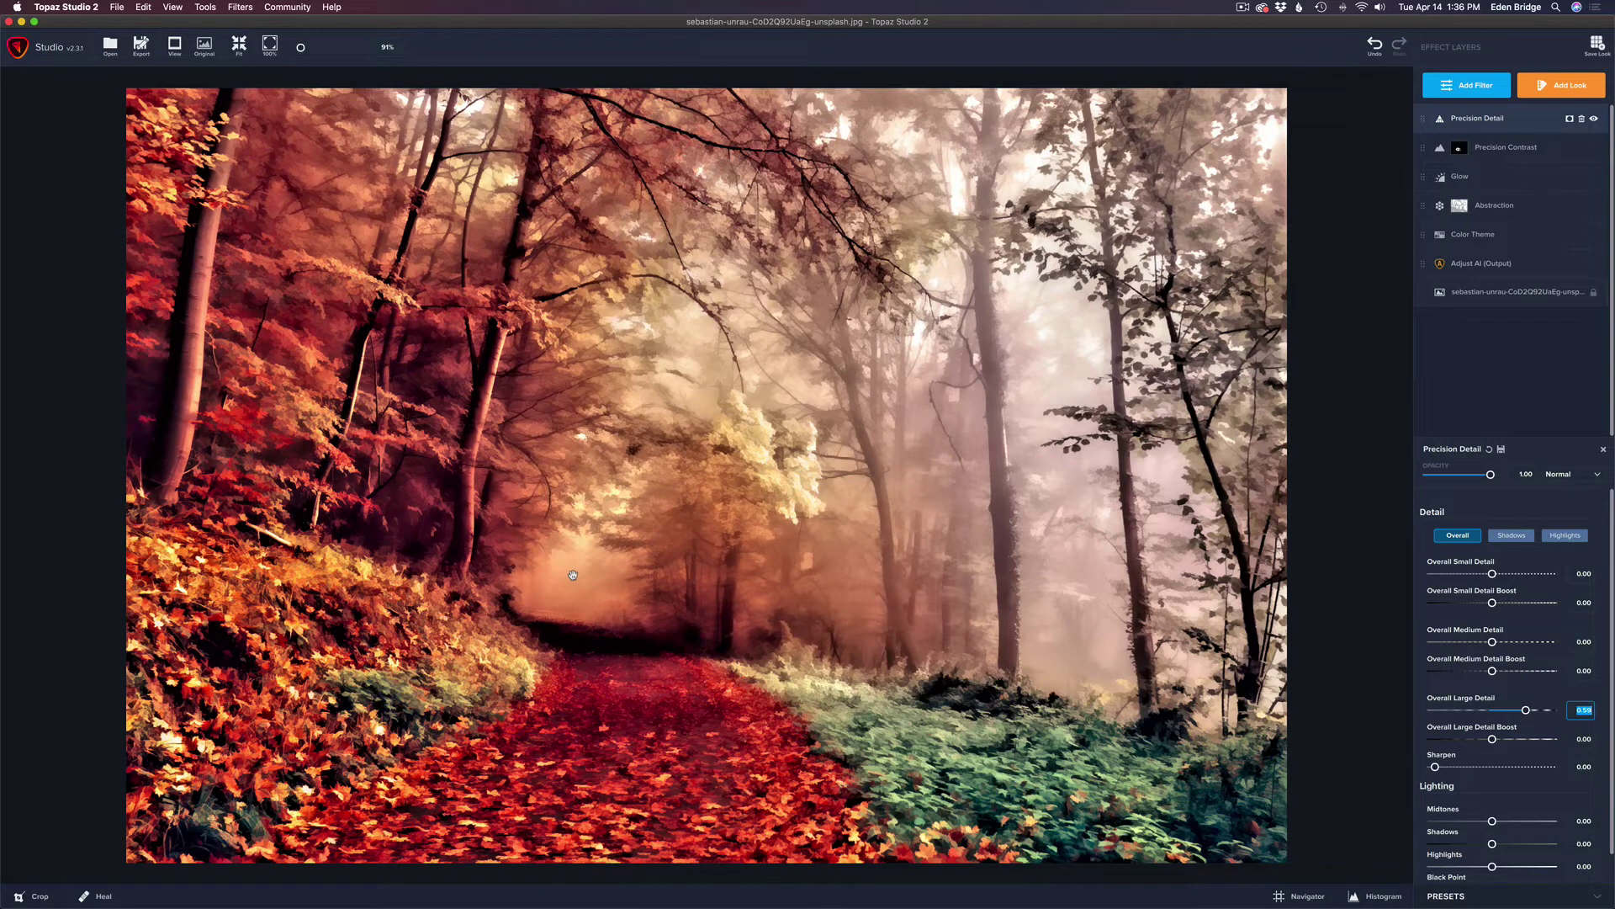
pyautogui.click(1565, 536)
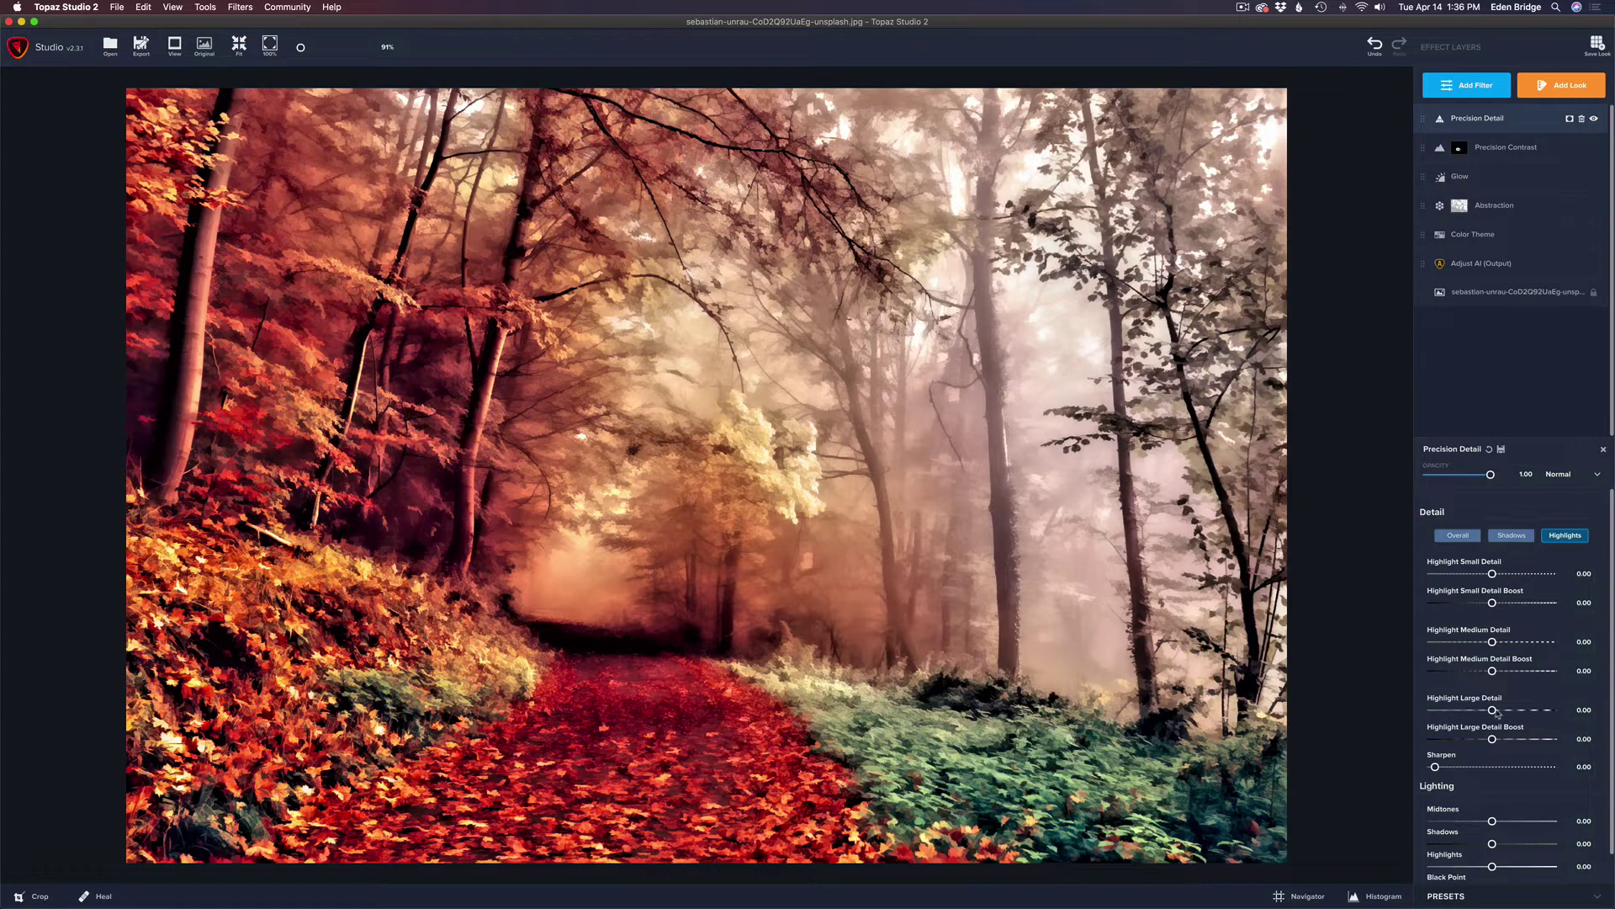
pyautogui.moveTo(1493, 711); pyautogui.dragTo(1551, 712)
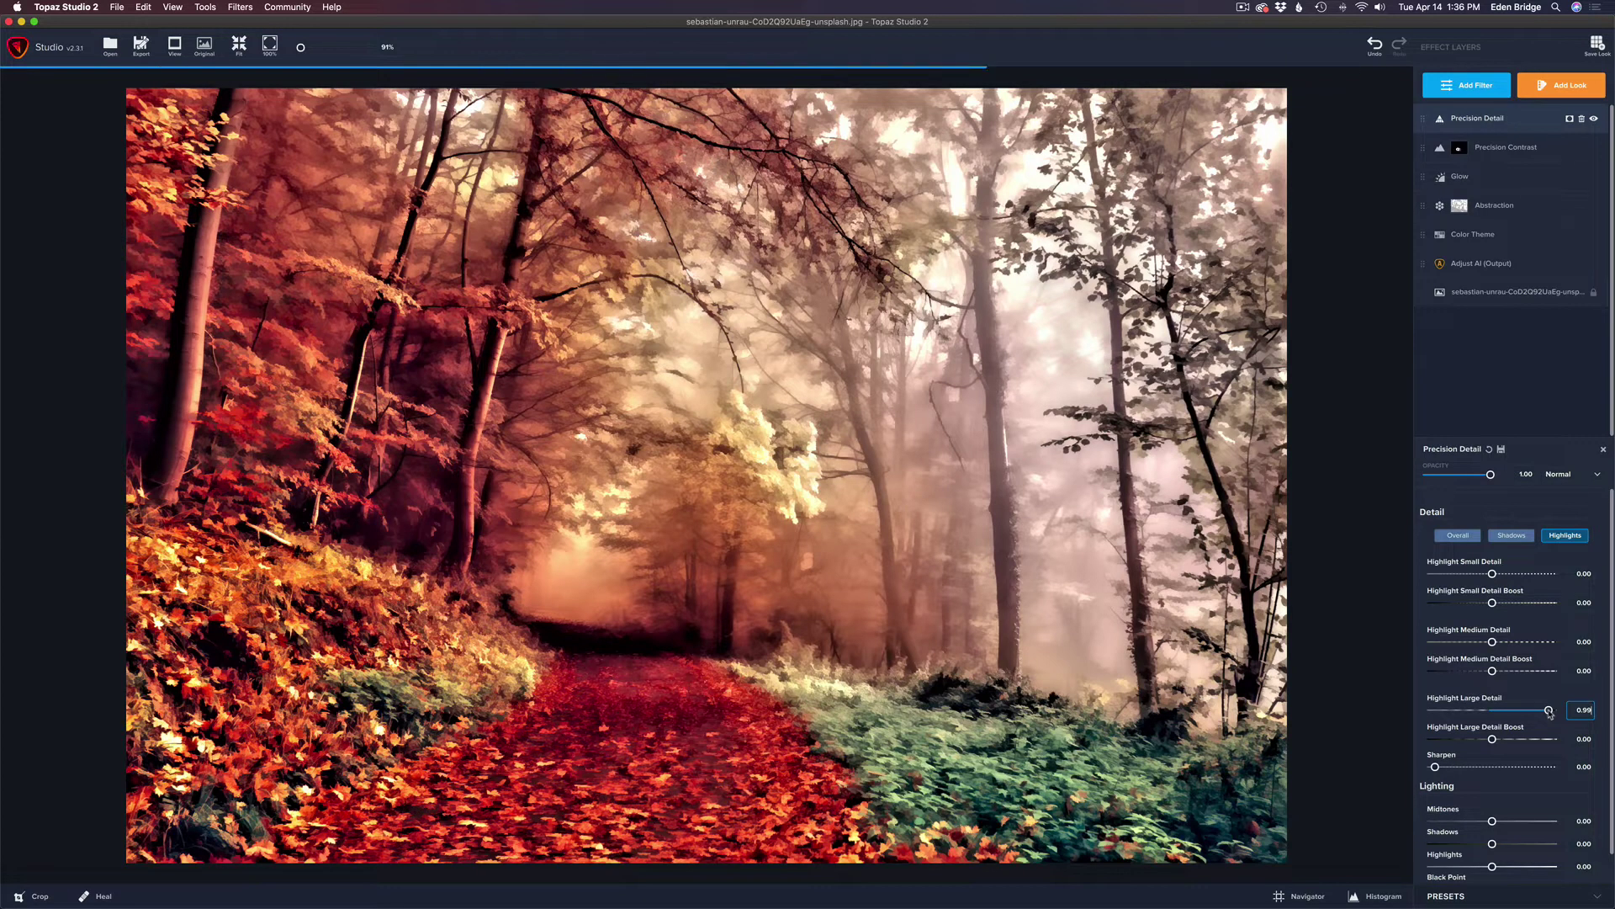
pyautogui.moveTo(1551, 713); pyautogui.dragTo(1422, 711)
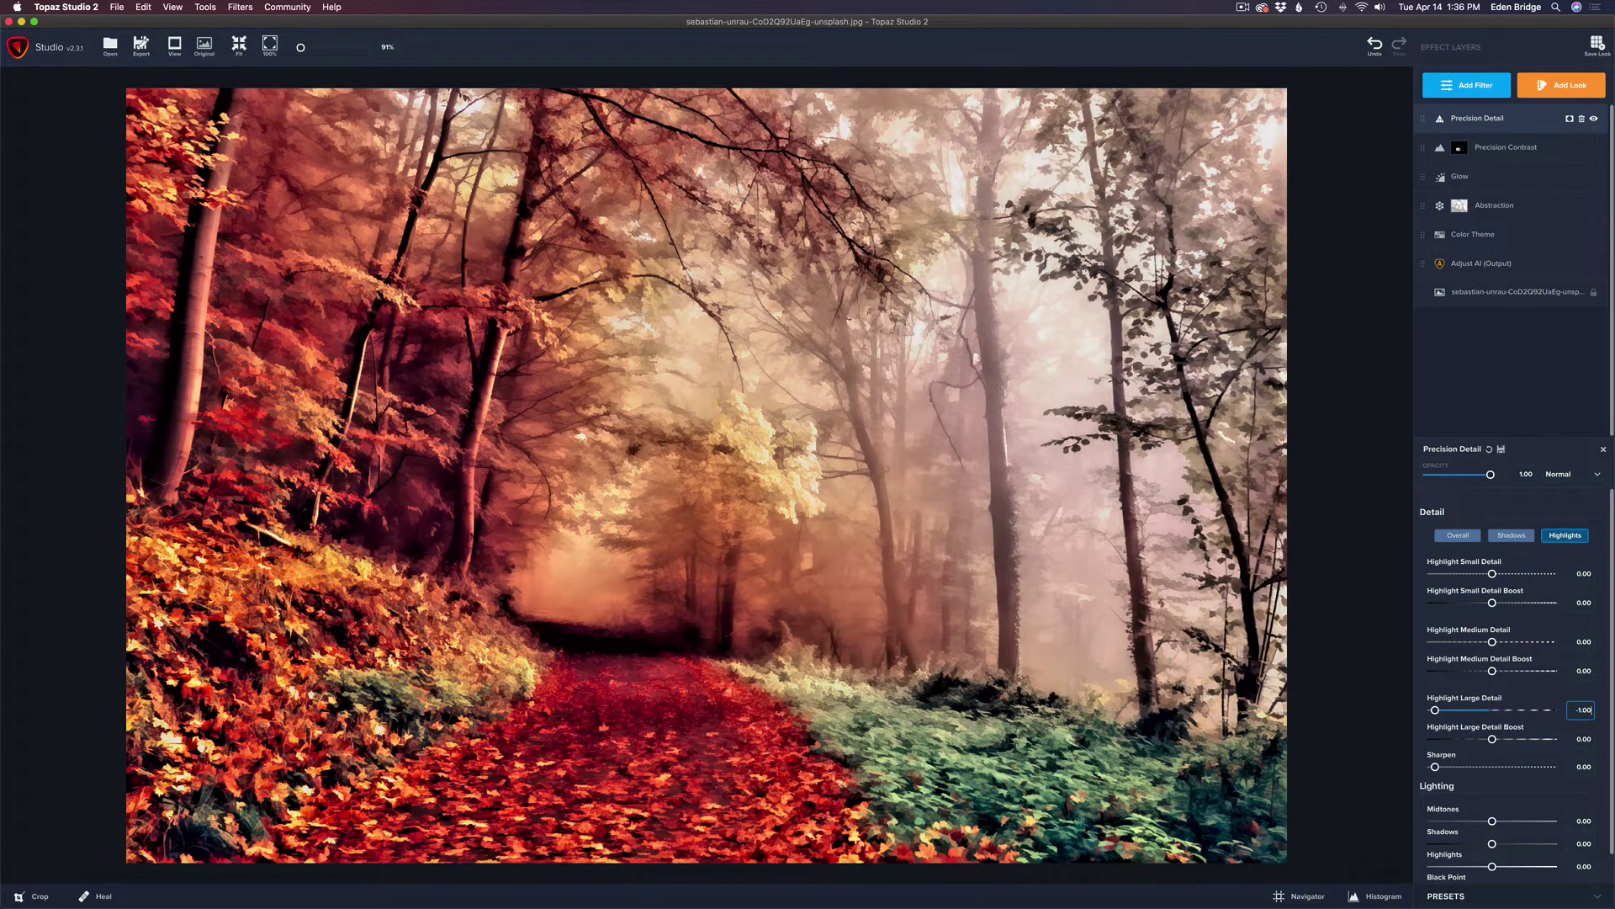
pyautogui.click(1505, 710)
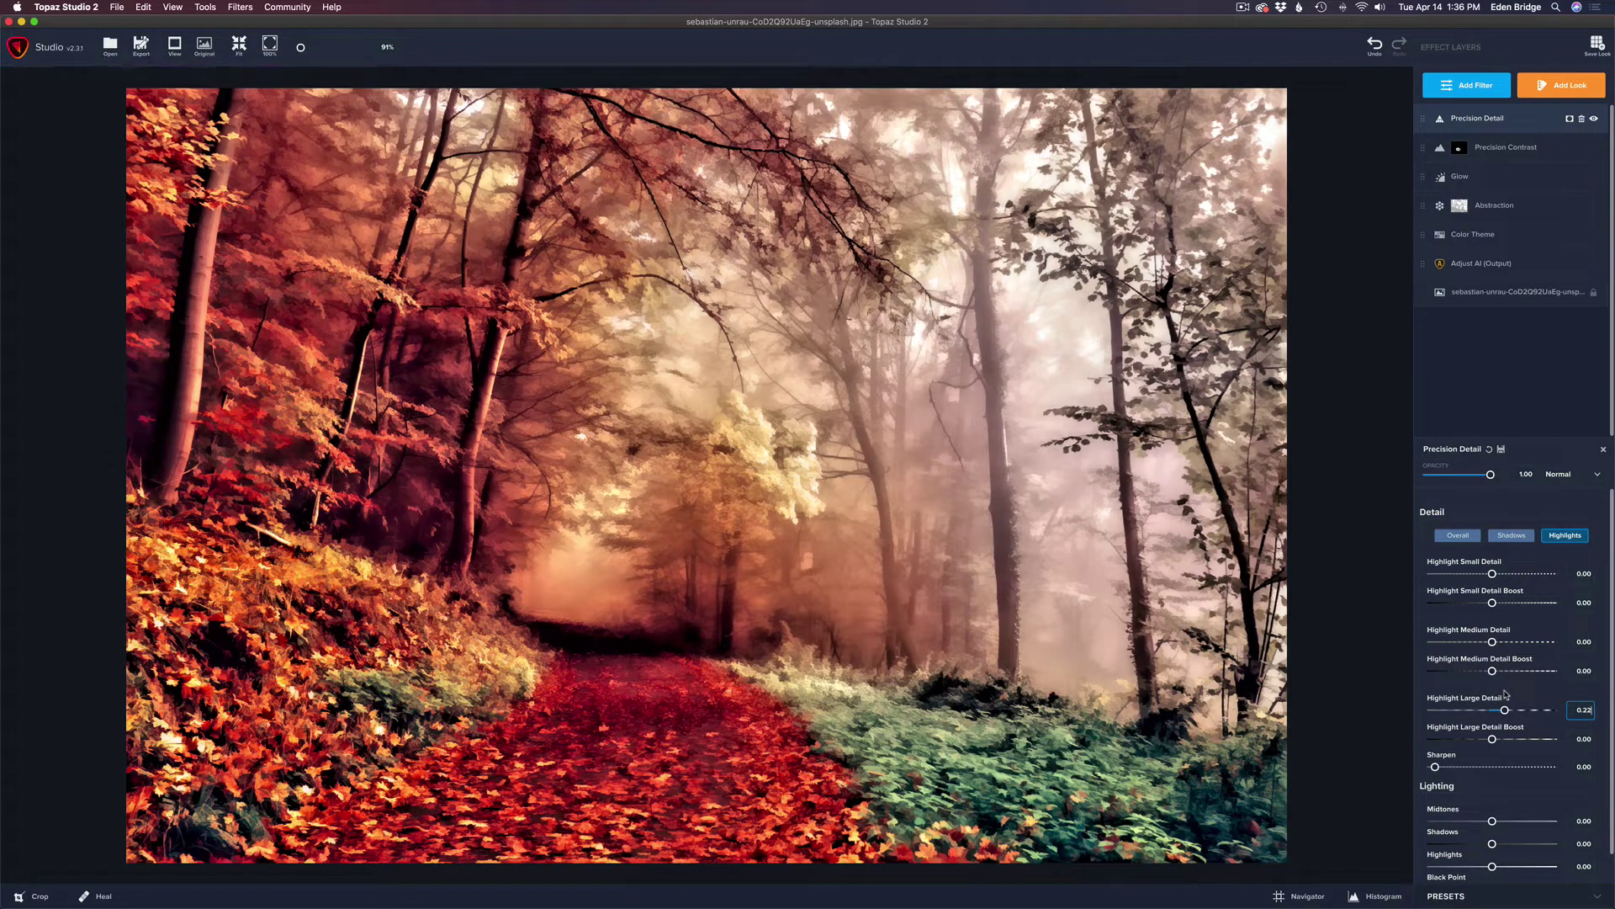
pyautogui.moveTo(1507, 695); pyautogui.dragTo(1554, 695)
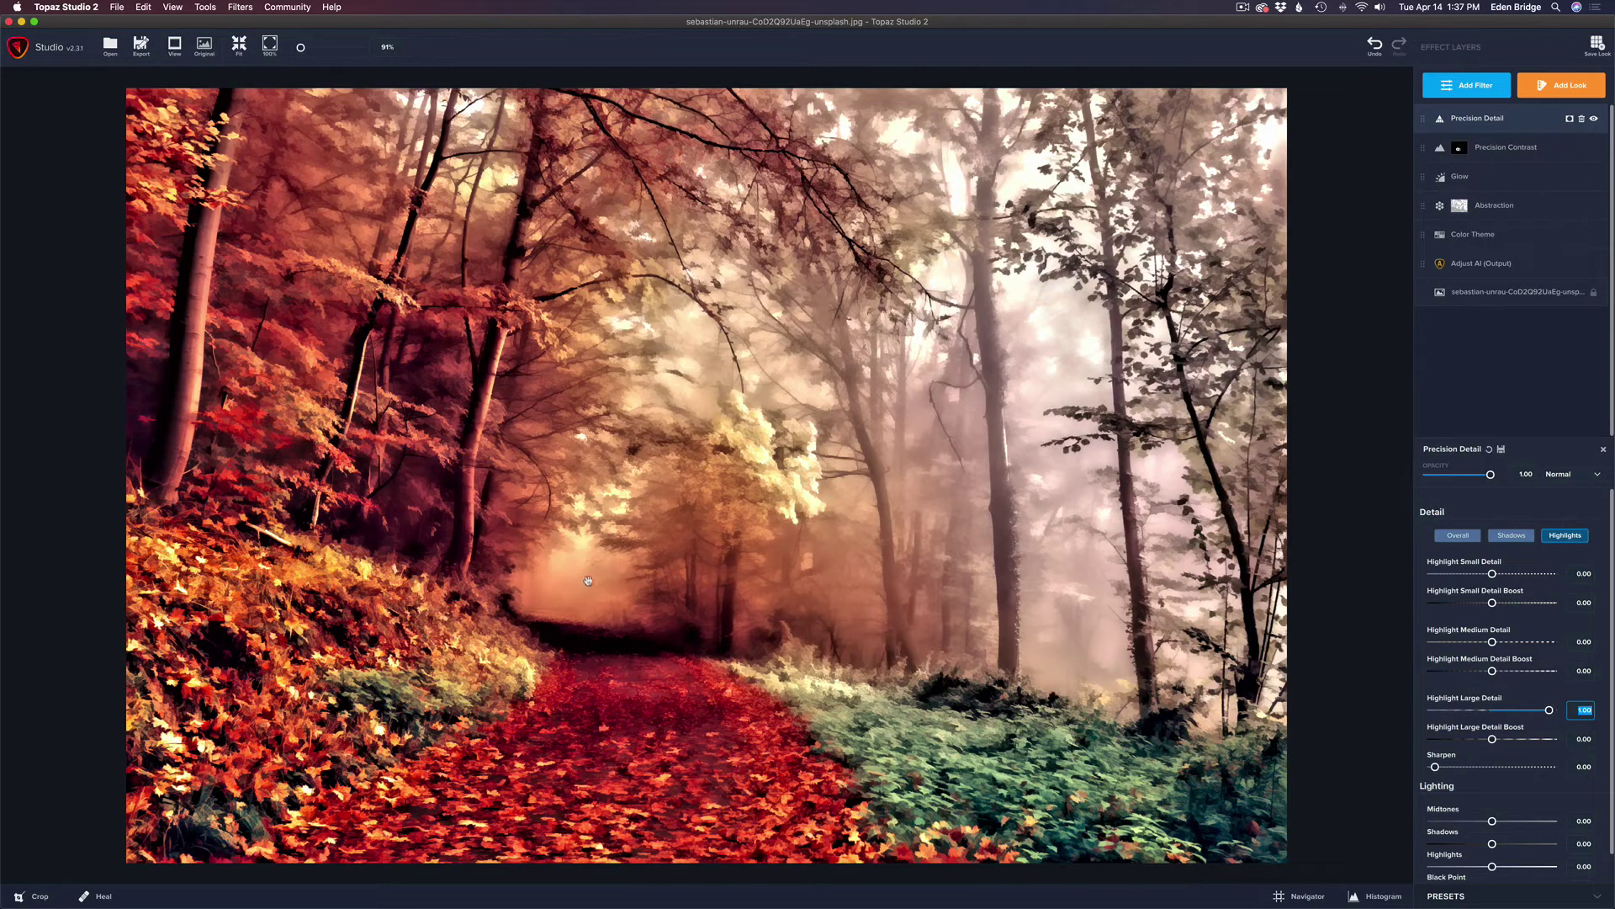
# Give Precision Detail an inverted mask and brush it back onto the path at about 0.45 transparency
pyautogui.click(1569, 119)
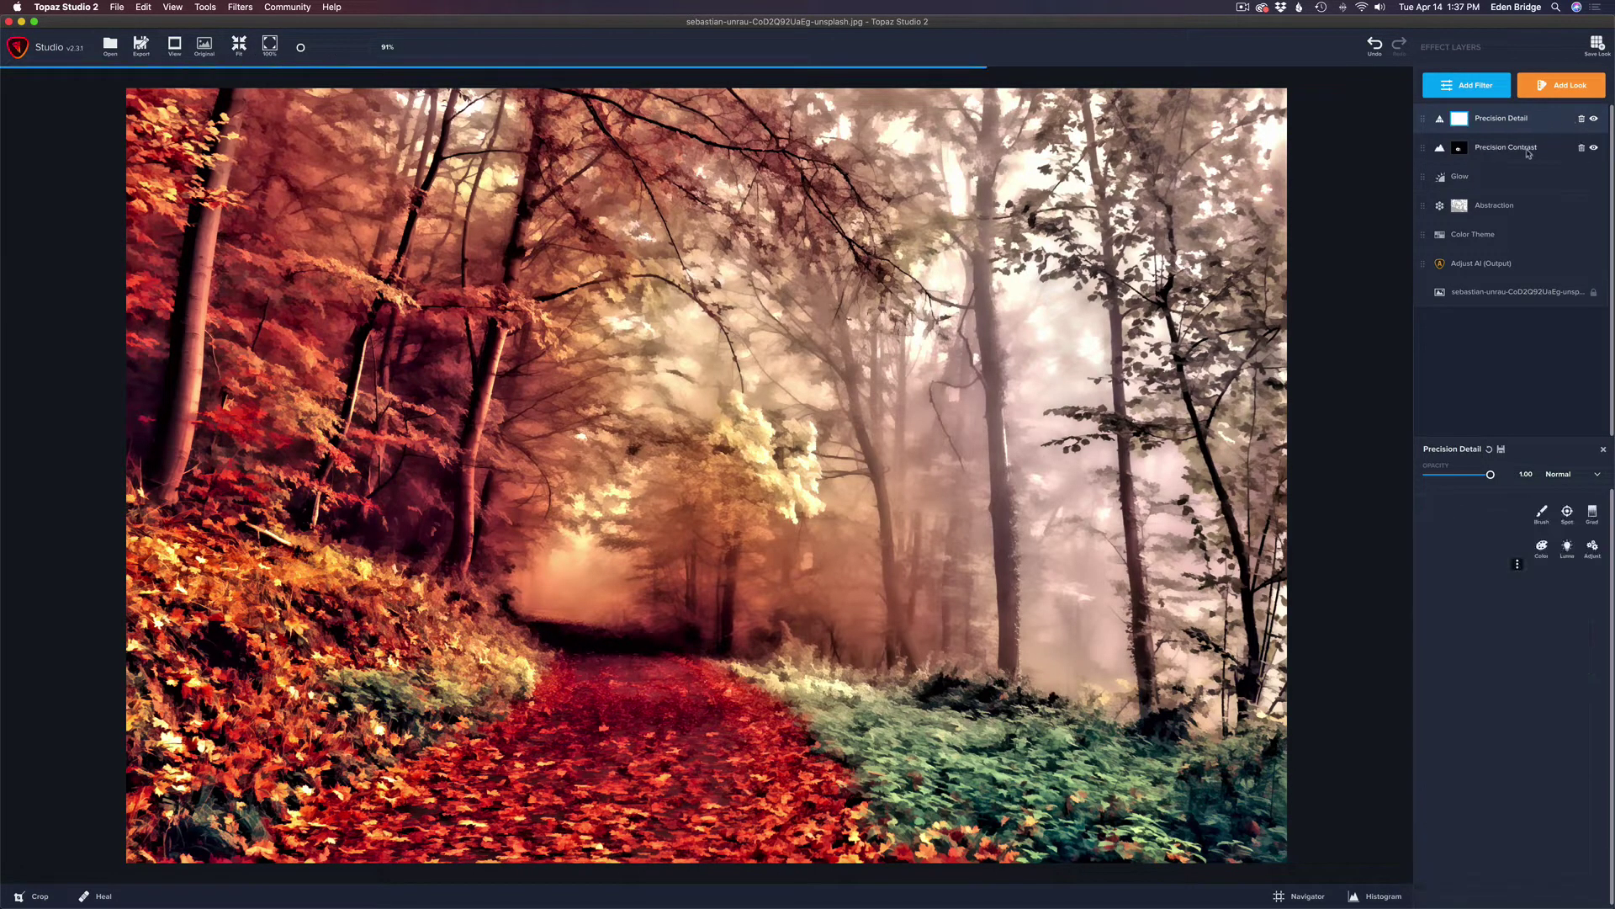
pyautogui.click(1518, 564)
pyautogui.click(1528, 631)
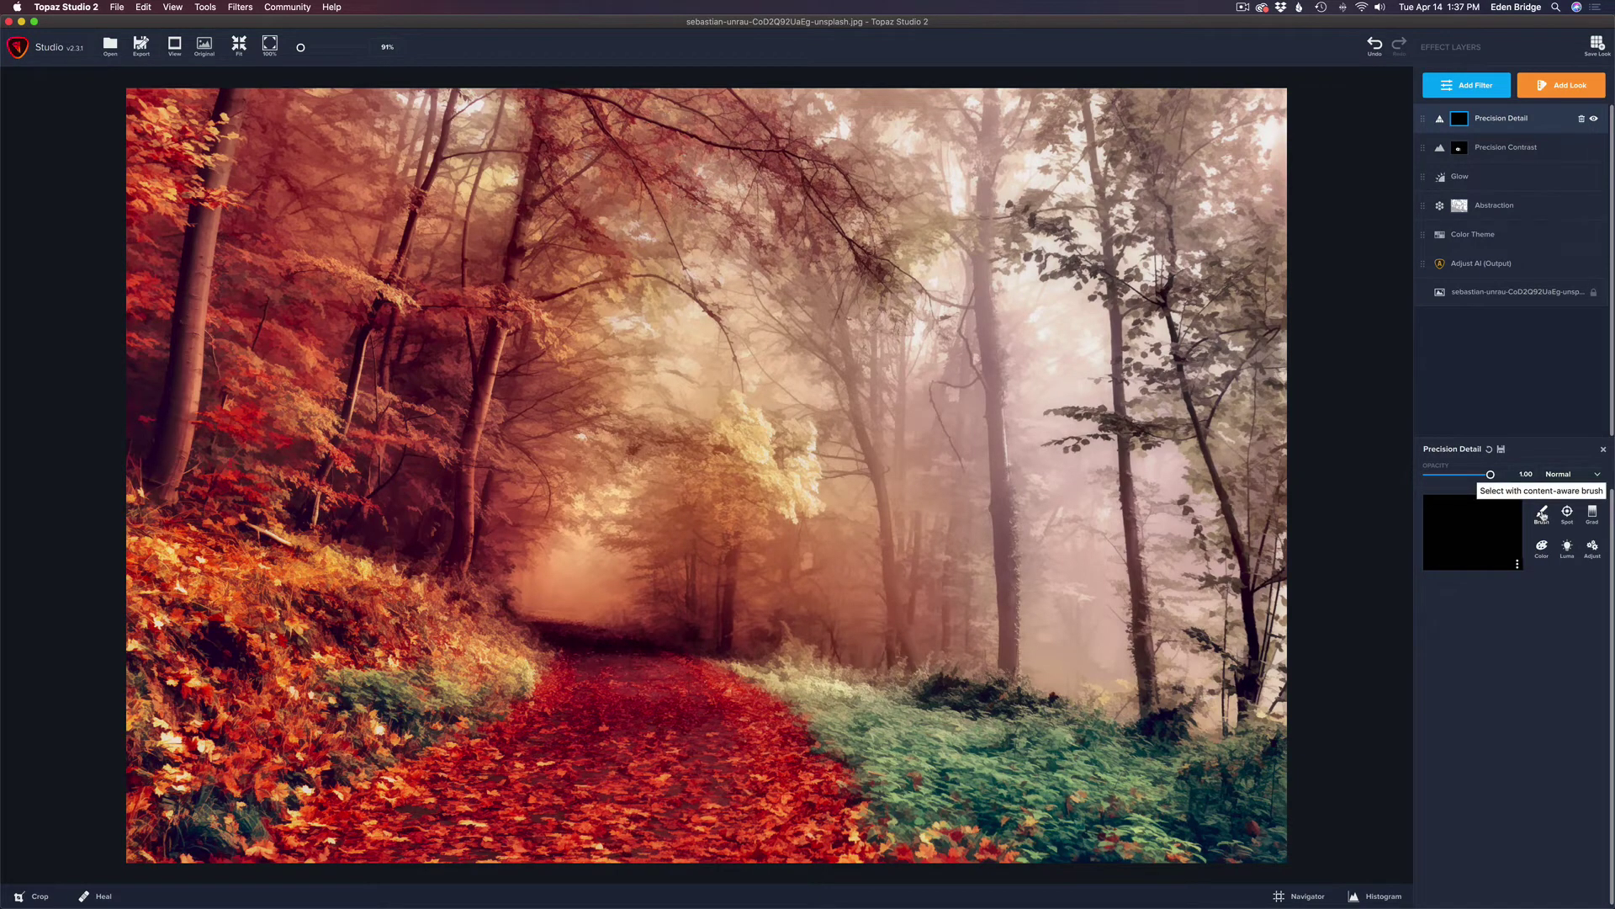
pyautogui.click(1543, 515)
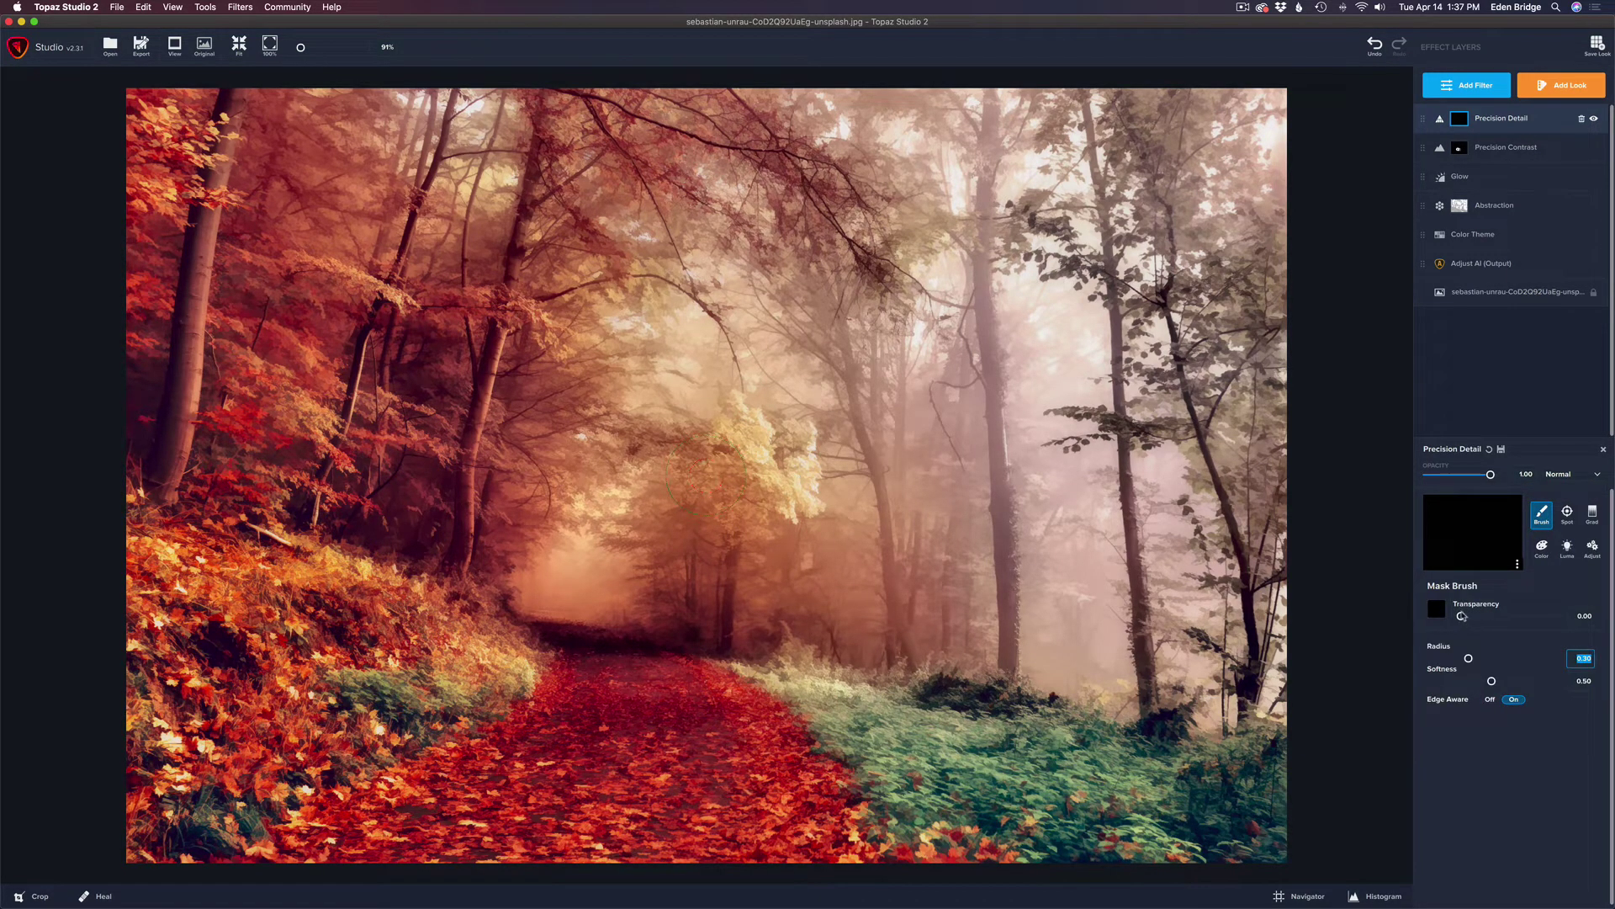
pyautogui.moveTo(1463, 617); pyautogui.dragTo(1505, 617)
pyautogui.moveTo(583, 546)
pyautogui.mouseDown()
pyautogui.moveTo(543, 568)
pyautogui.moveTo(545, 589)
pyautogui.moveTo(585, 599)
pyautogui.moveTo(621, 568)
pyautogui.moveTo(649, 589)
pyautogui.moveTo(652, 565)
pyautogui.moveTo(632, 579)
pyautogui.moveTo(654, 572)
pyautogui.moveTo(599, 578)
pyautogui.mouseUp()
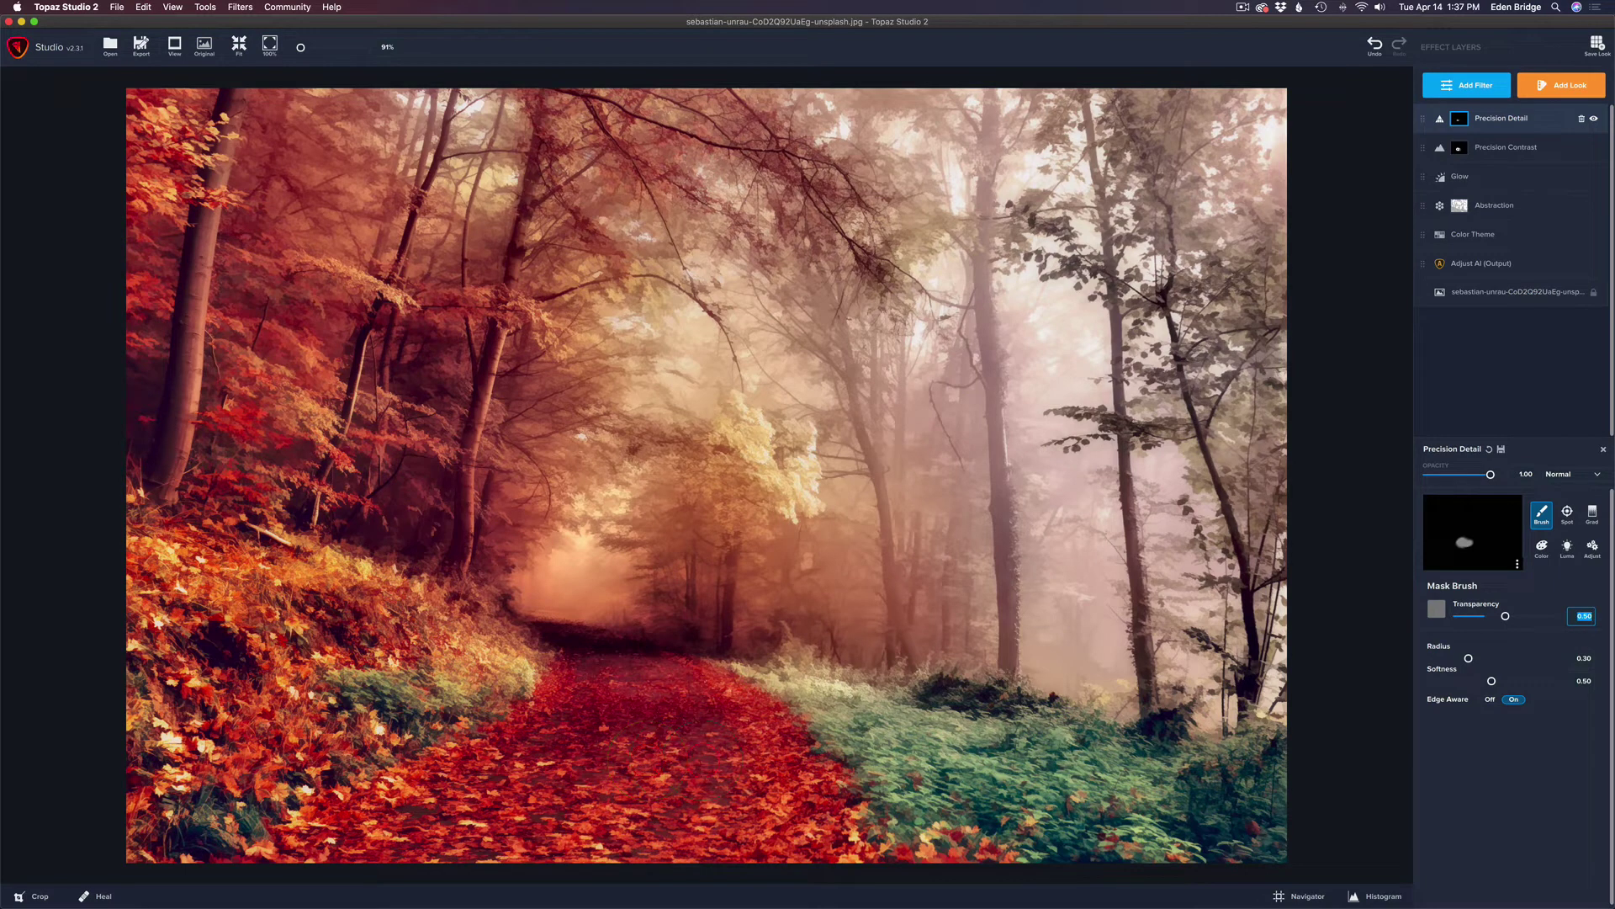
pyautogui.click(1595, 119)
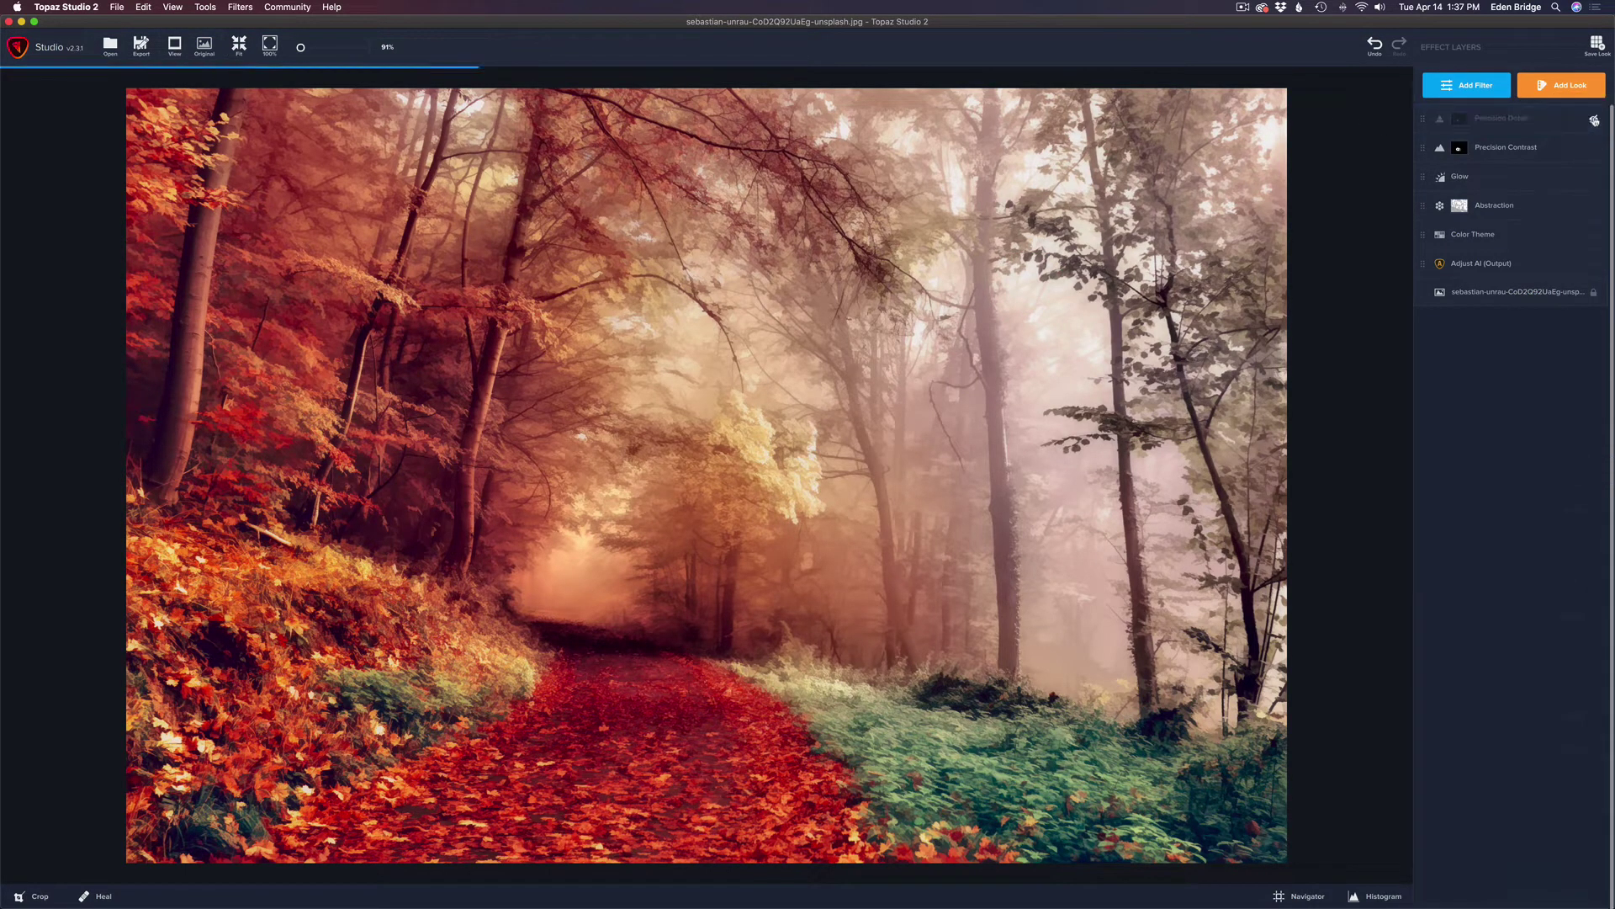
pyautogui.click(1594, 120)
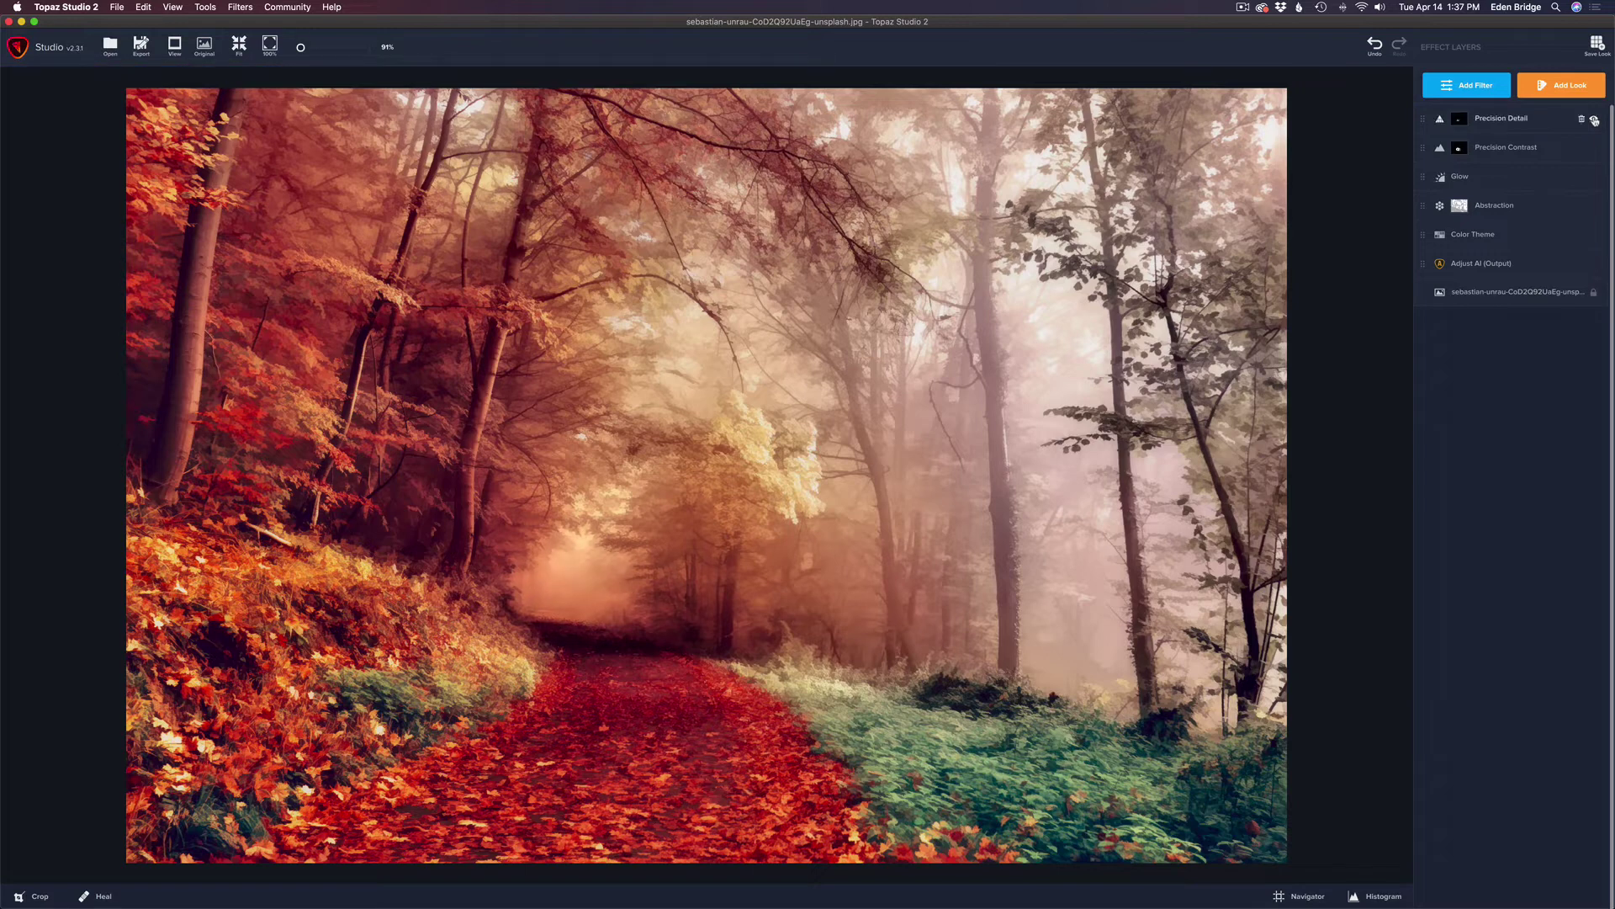
pyautogui.click(1594, 120)
pyautogui.click(1594, 120)
pyautogui.click(1594, 120)
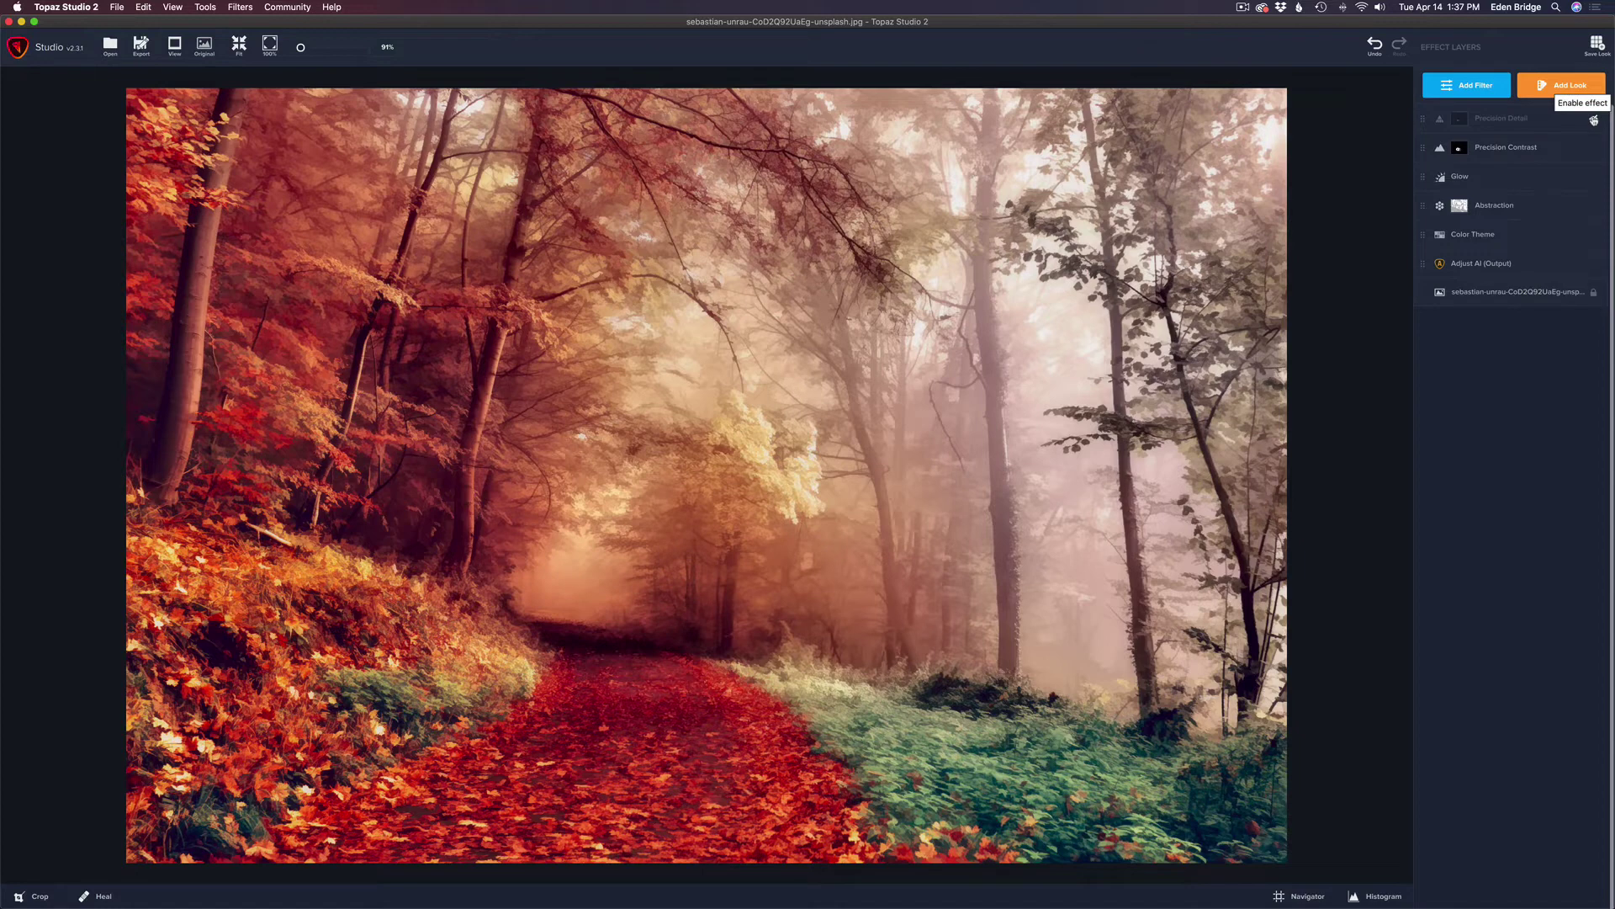
pyautogui.click(1595, 120)
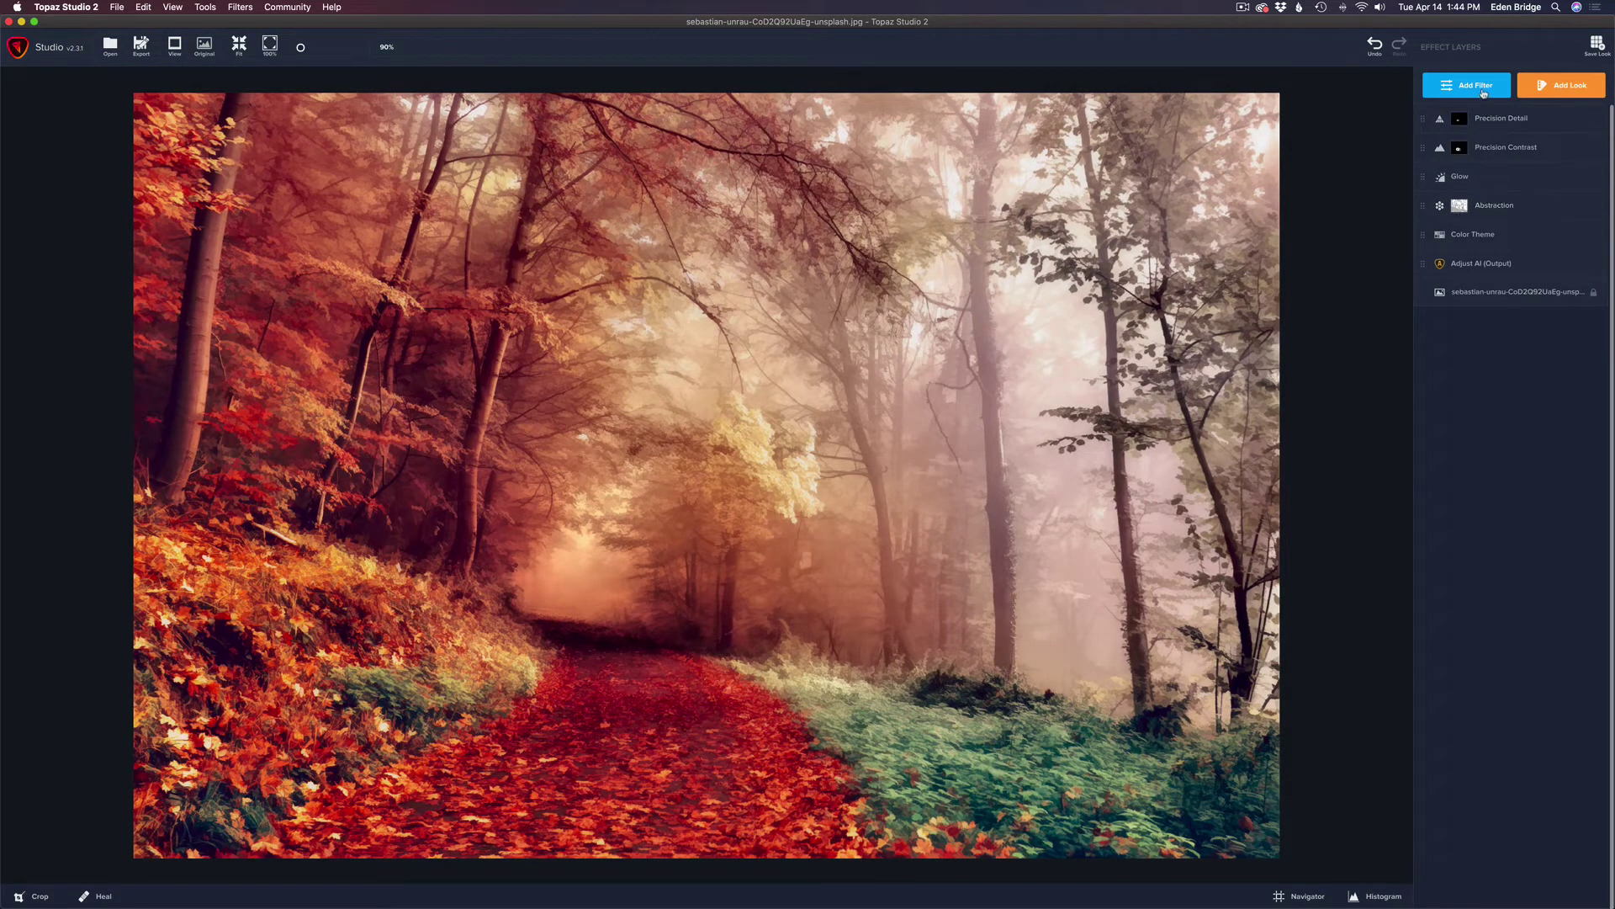
# Add a Digital Frame layer using the Small White Mat preset, at Frame Size 0.14
pyautogui.click(1482, 87)
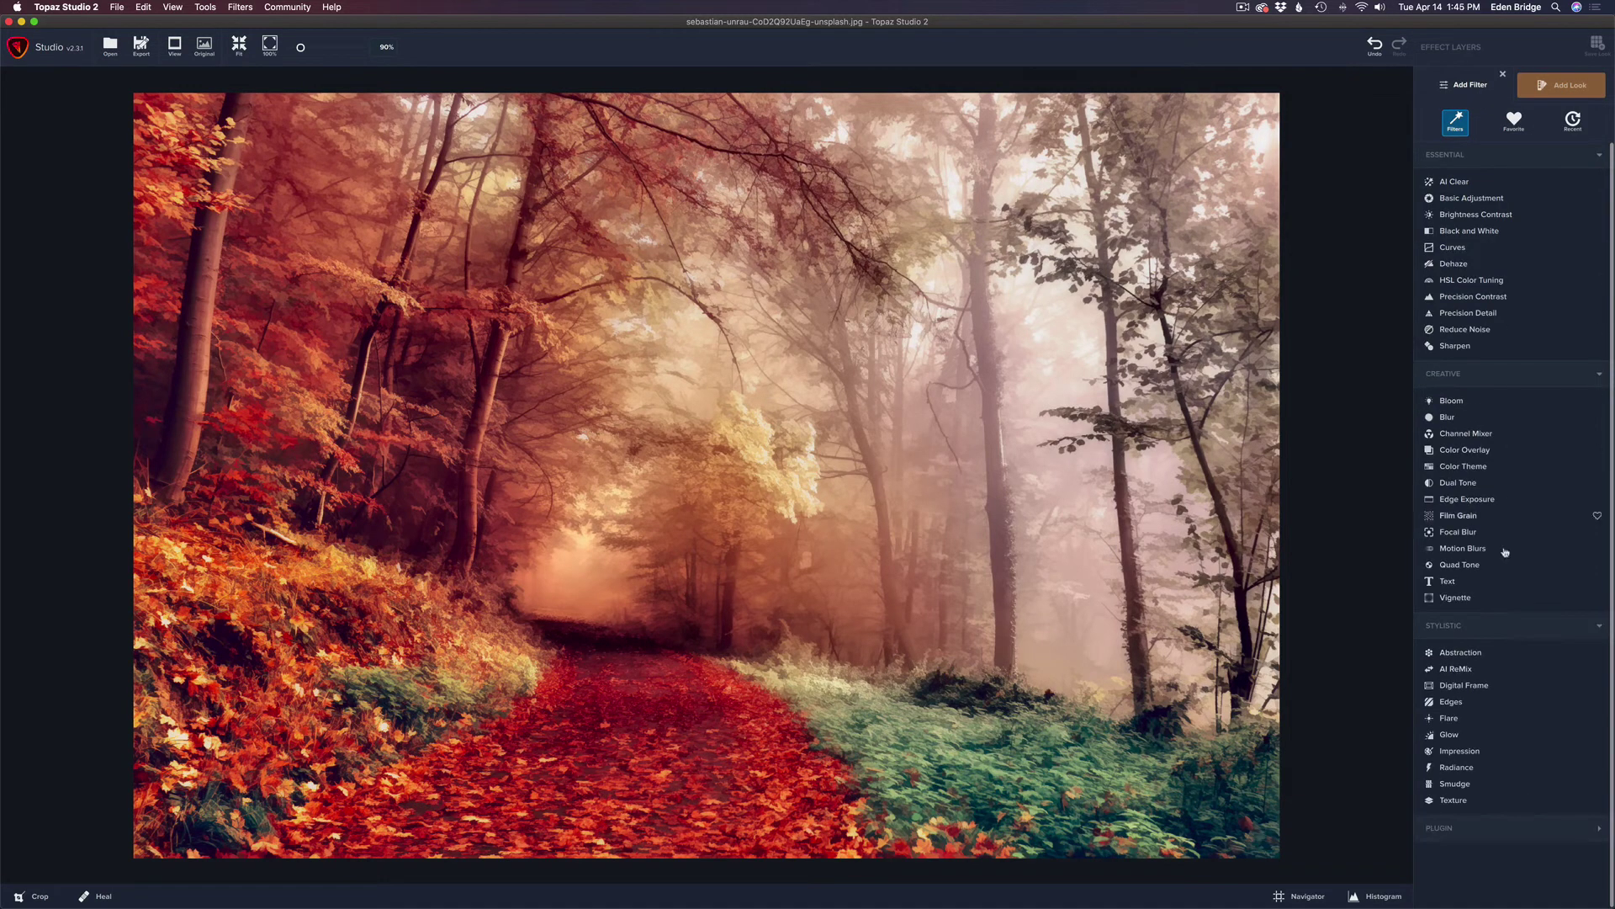
pyautogui.click(1481, 687)
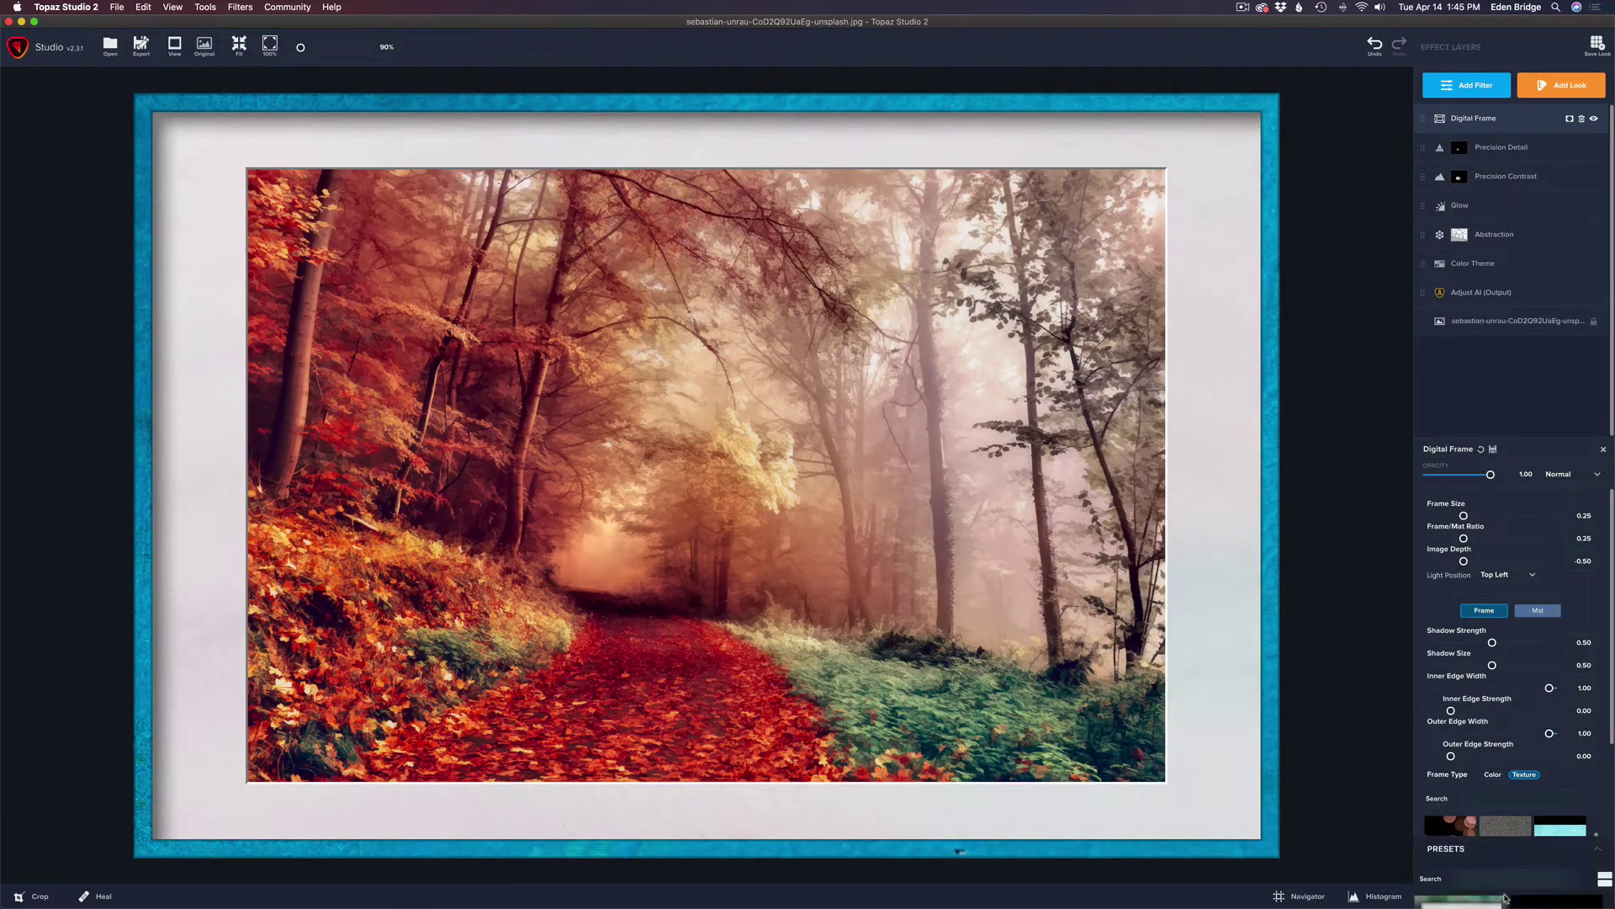
pyautogui.click(1505, 898)
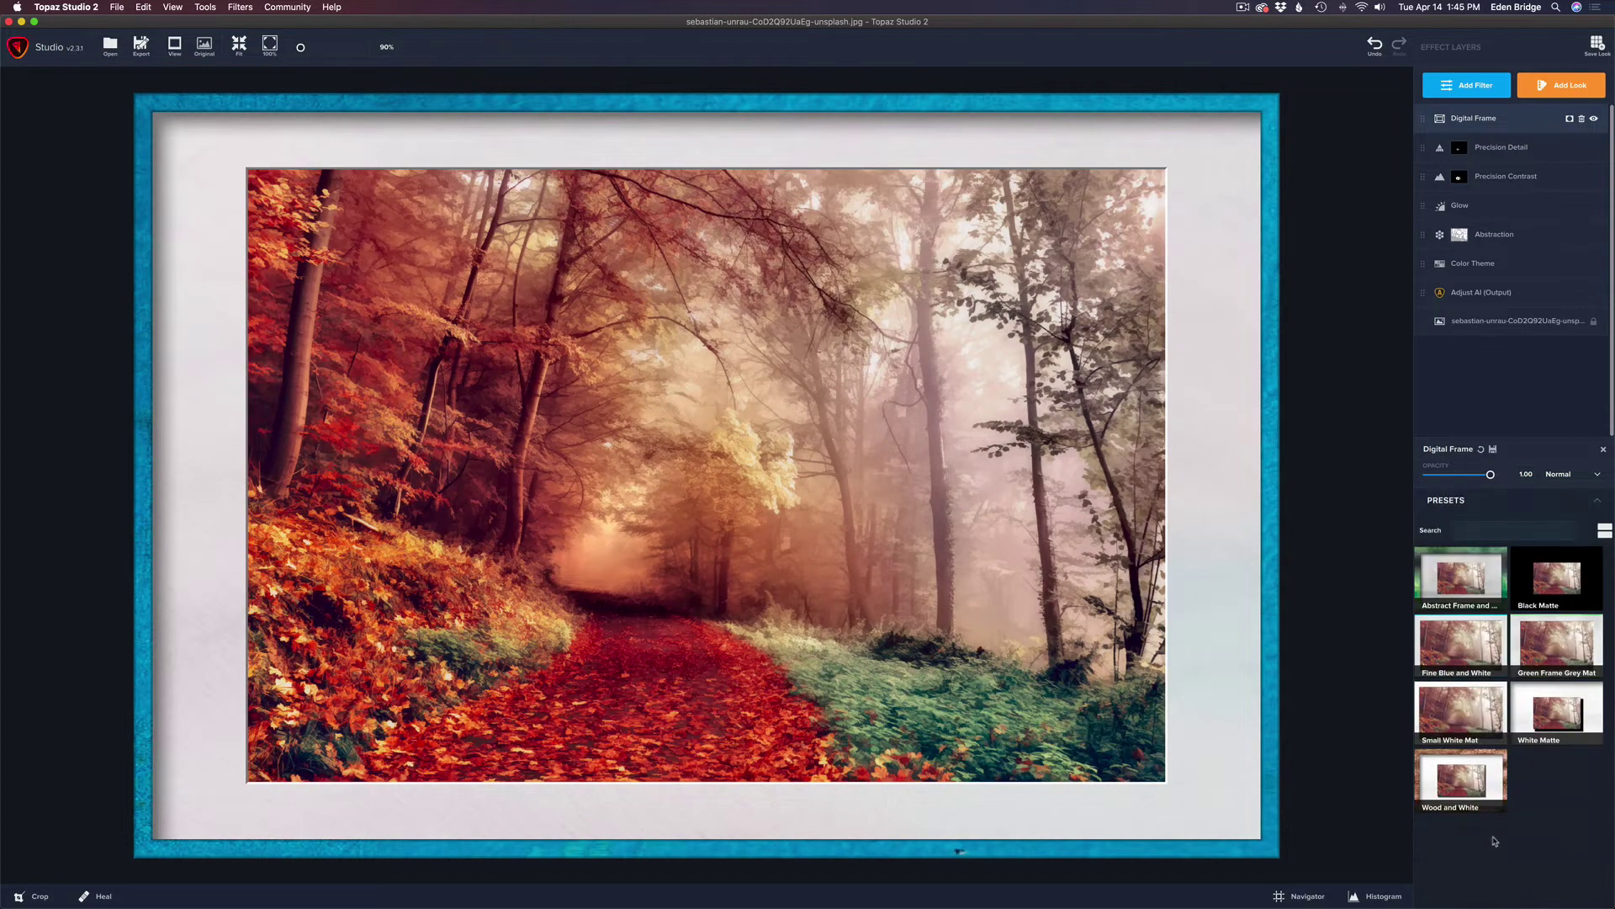
pyautogui.click(1471, 717)
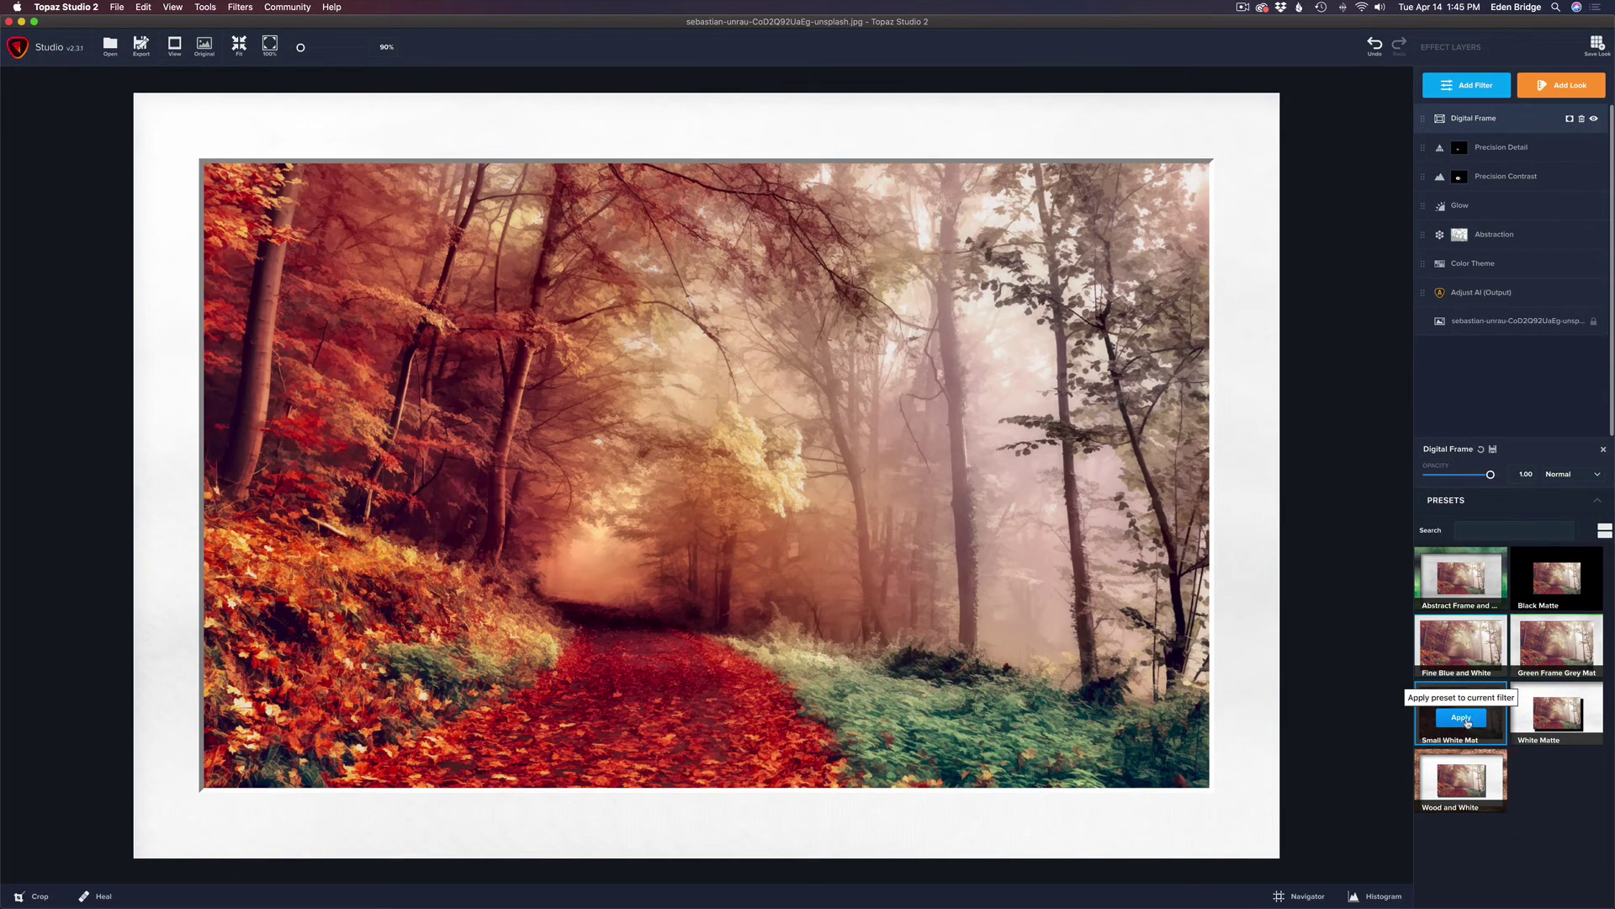
pyautogui.click(1468, 721)
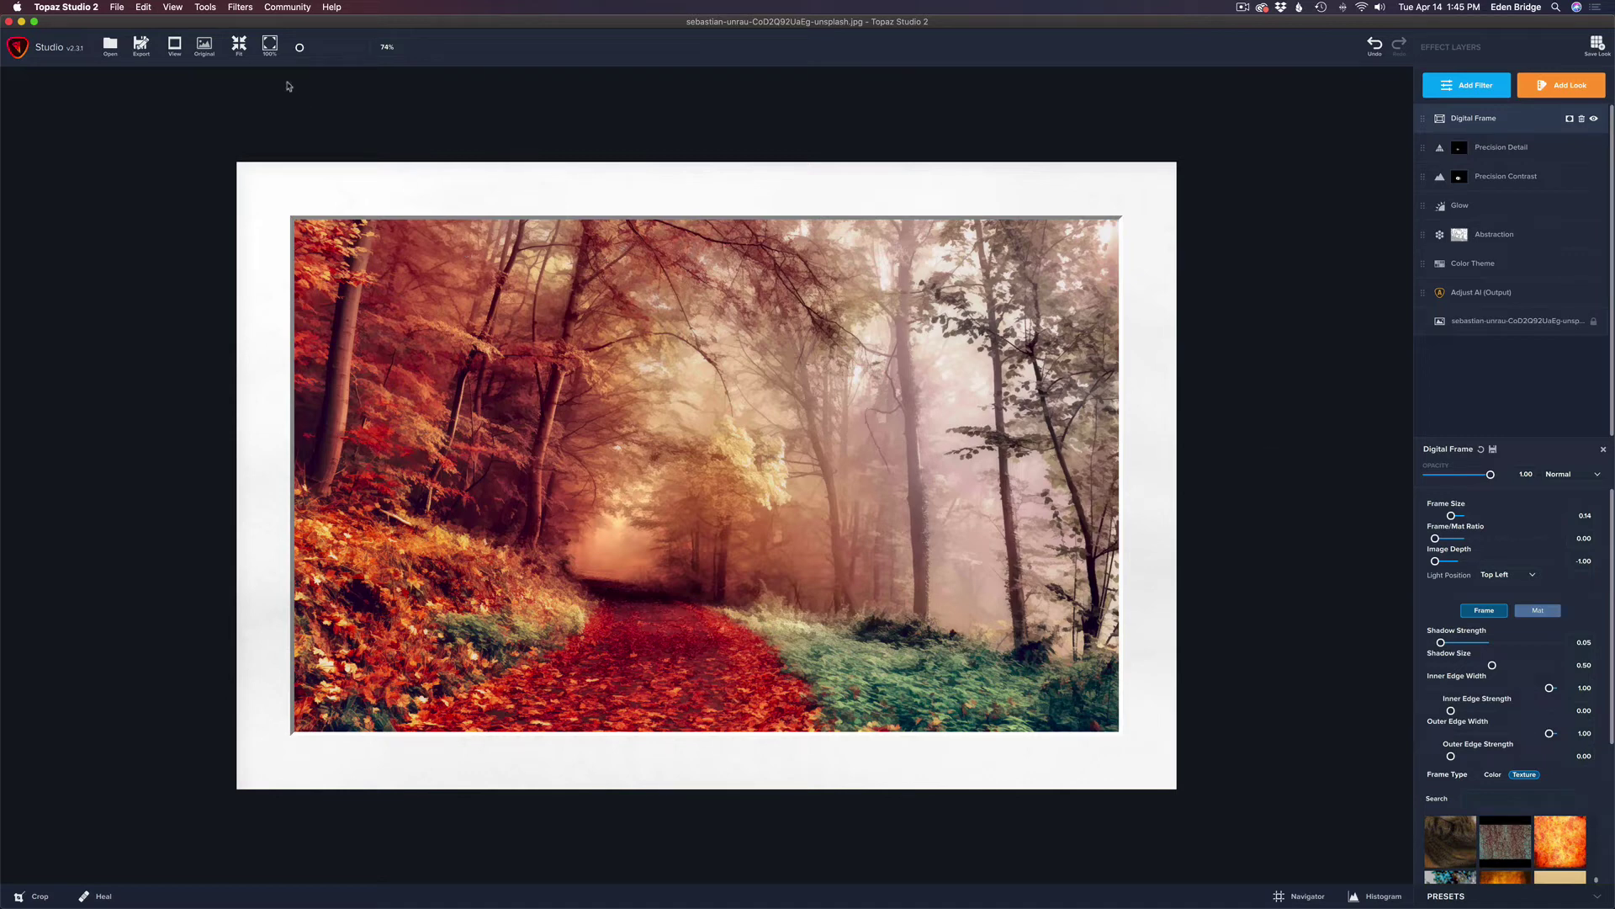
# Save the framed forest edit as a new project named 'Forest Fantasy with Mat' using Save Project As
pyautogui.click(122, 8)
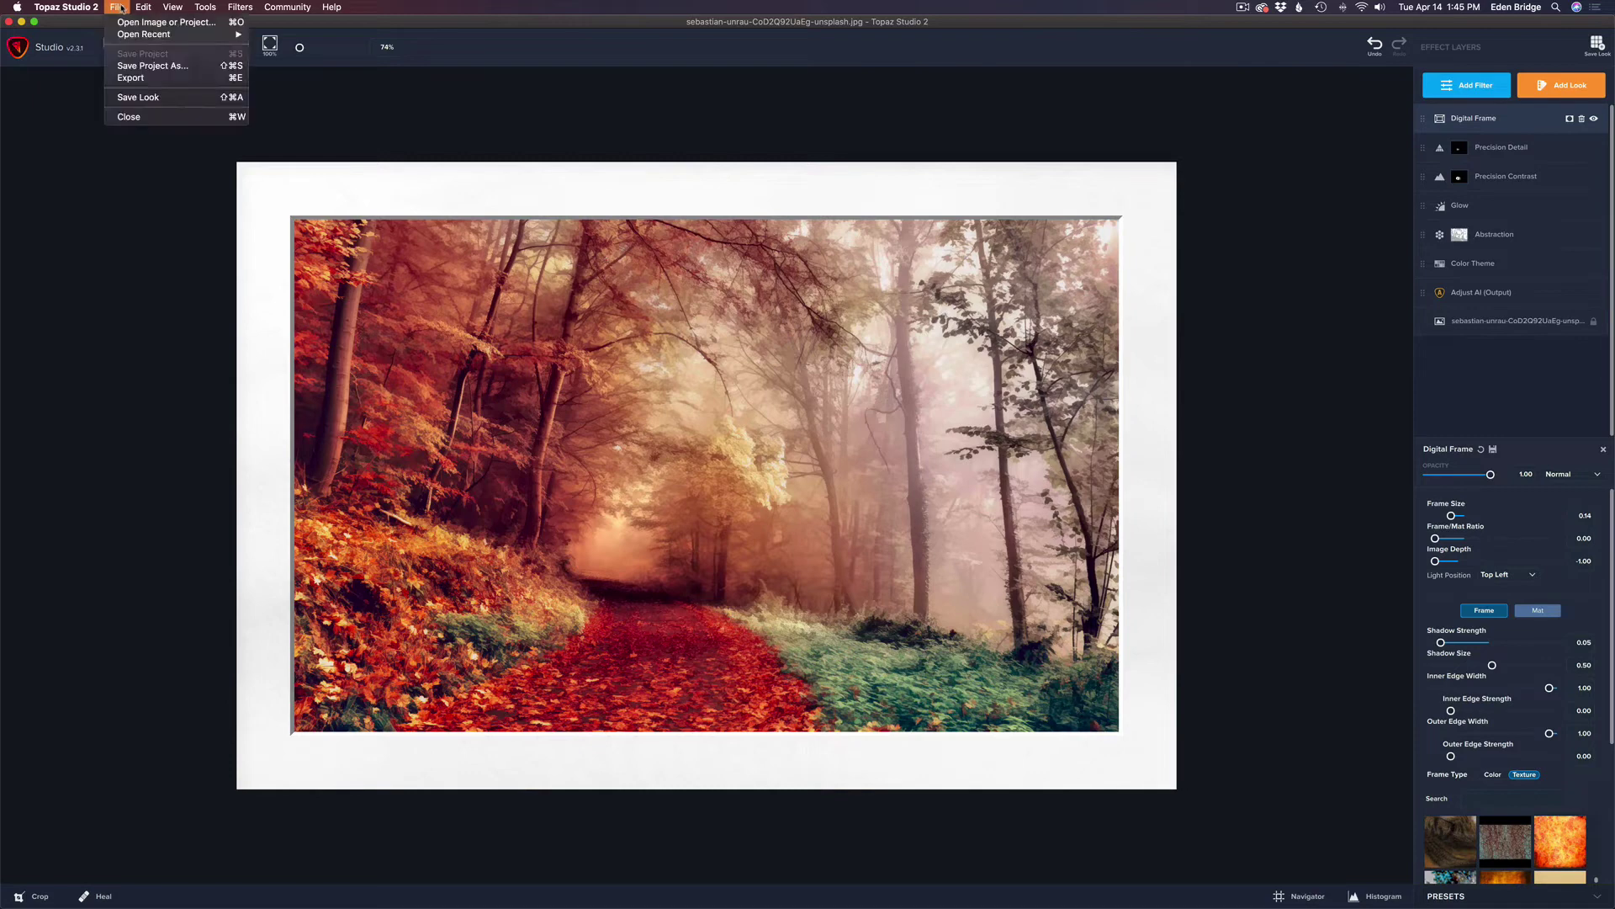
pyautogui.click(166, 68)
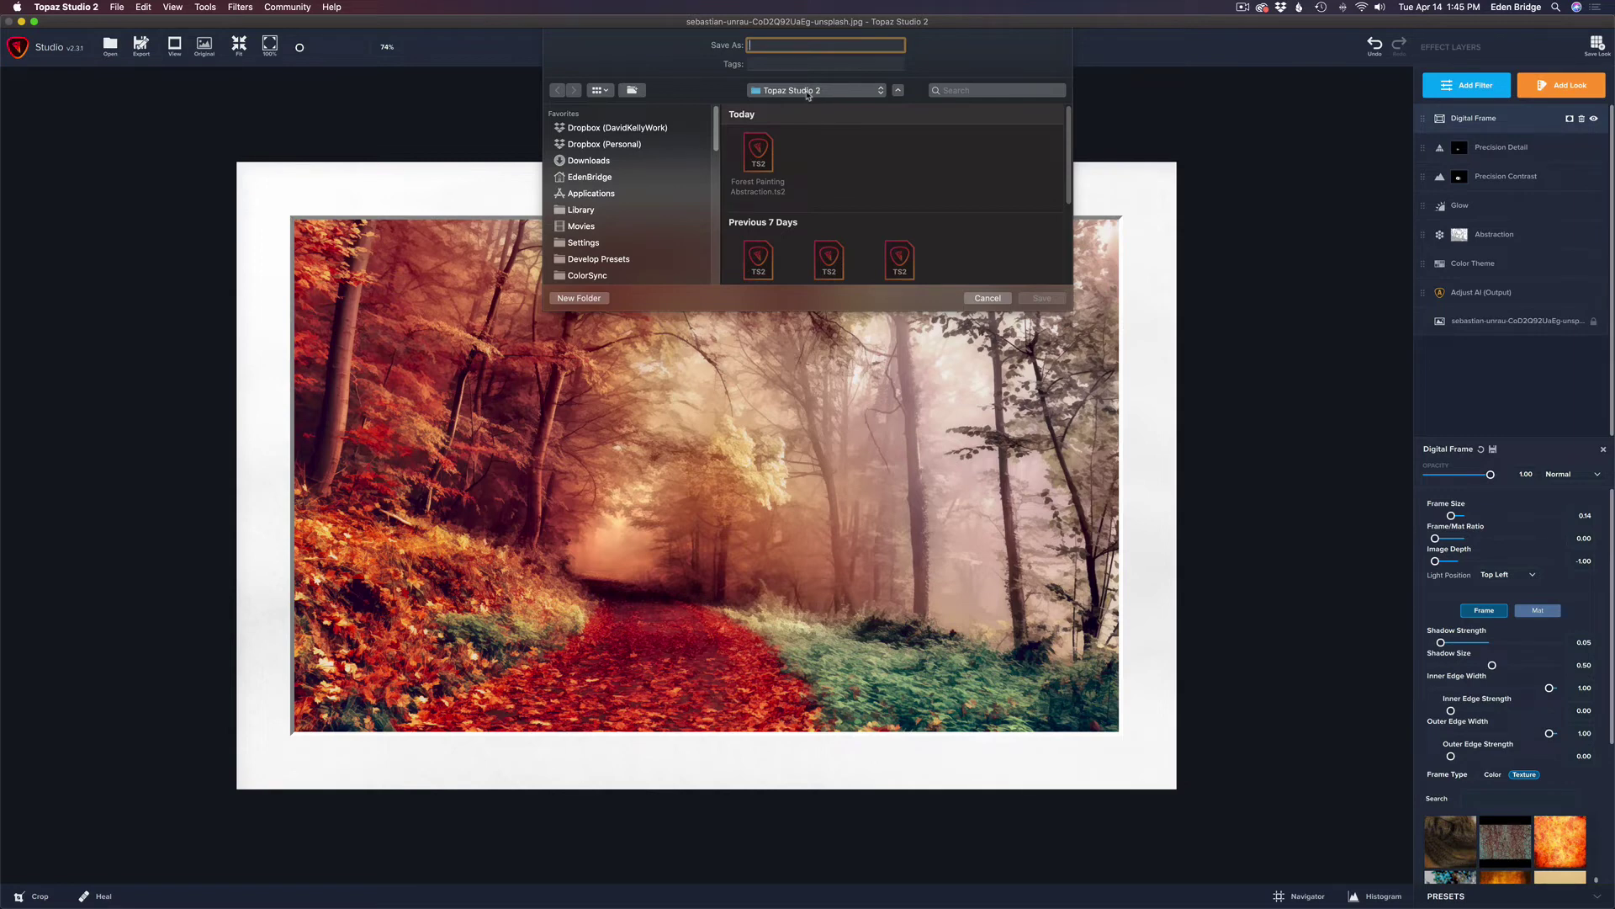
pyautogui.write('F')
pyautogui.press('BackSpace')
pyautogui.write('Fores')
pyautogui.write('ith Mat')
pyautogui.click(1051, 299)
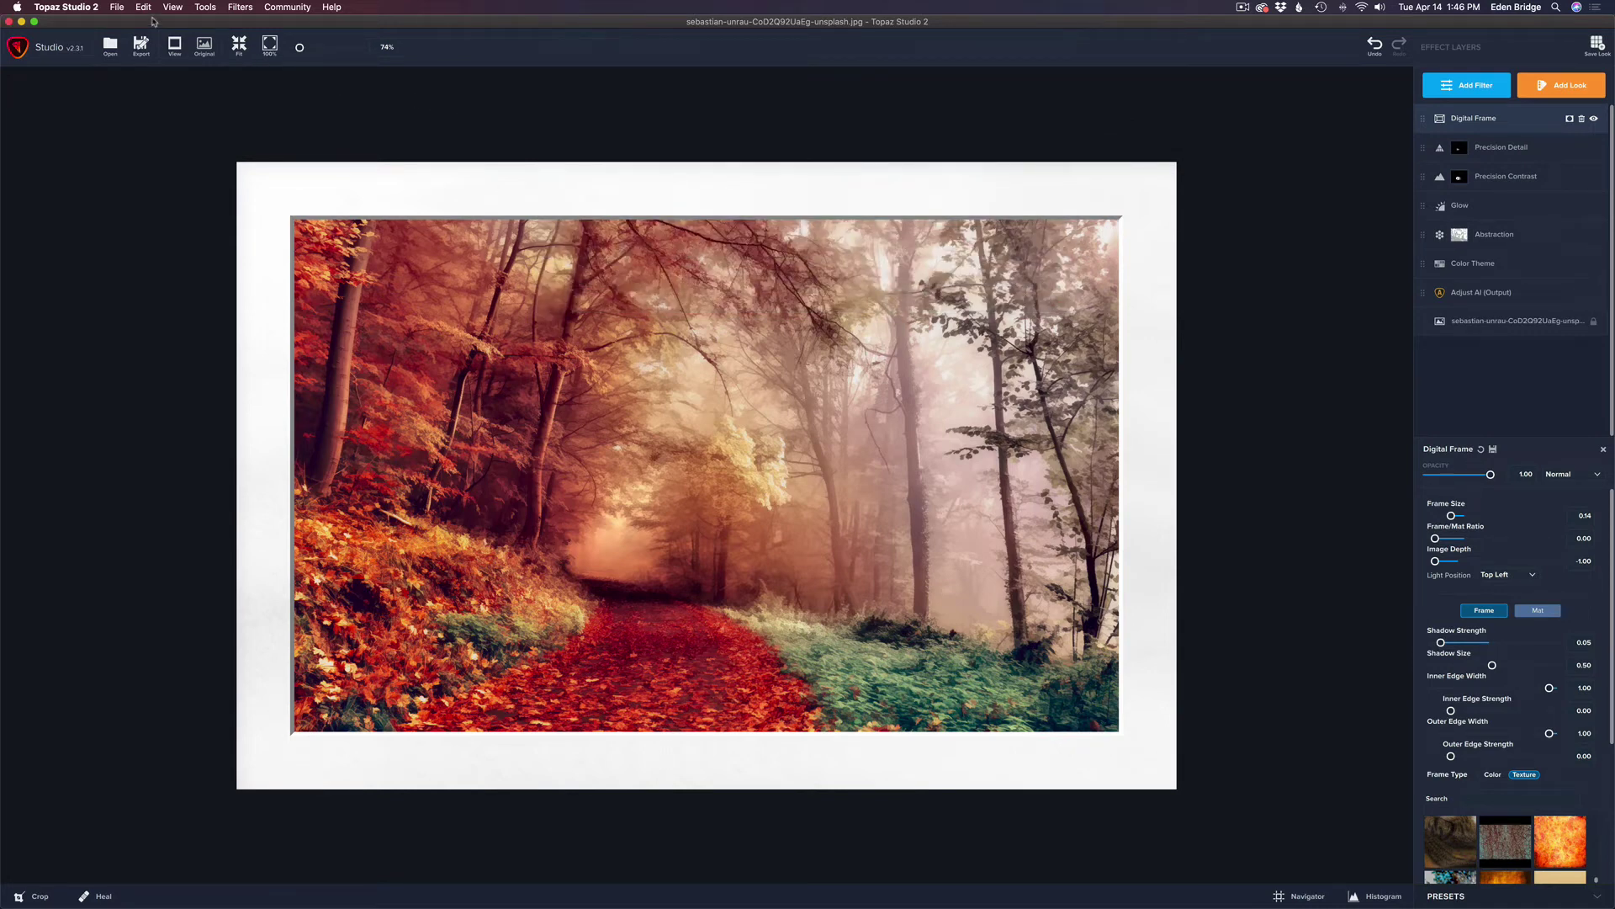
pyautogui.click(116, 7)
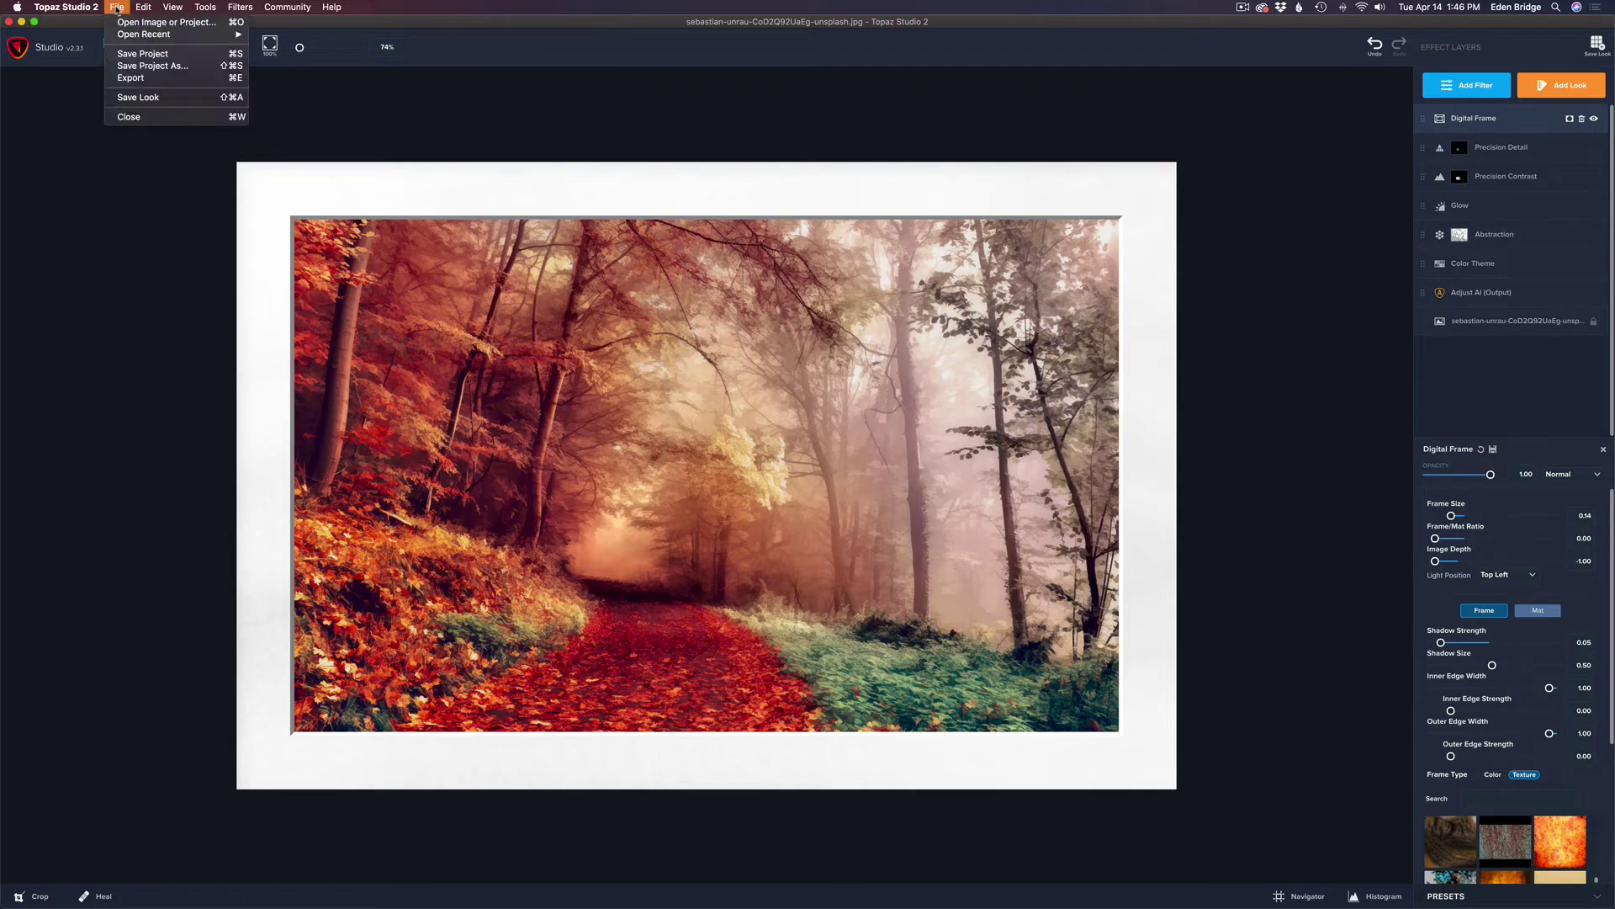
pyautogui.click(130, 78)
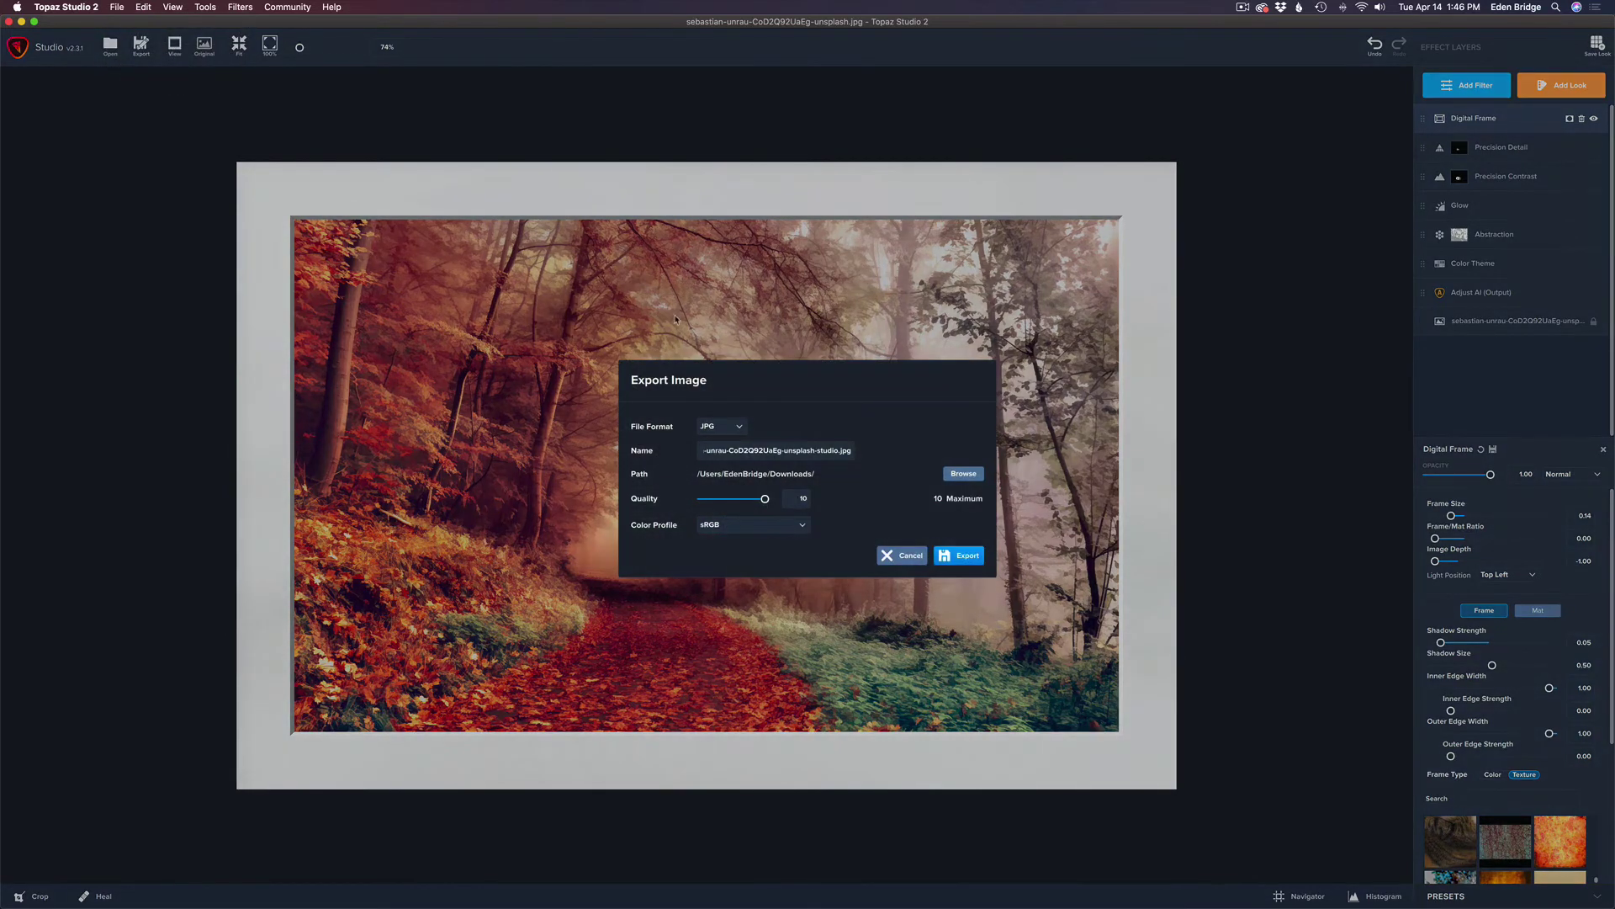
pyautogui.click(741, 427)
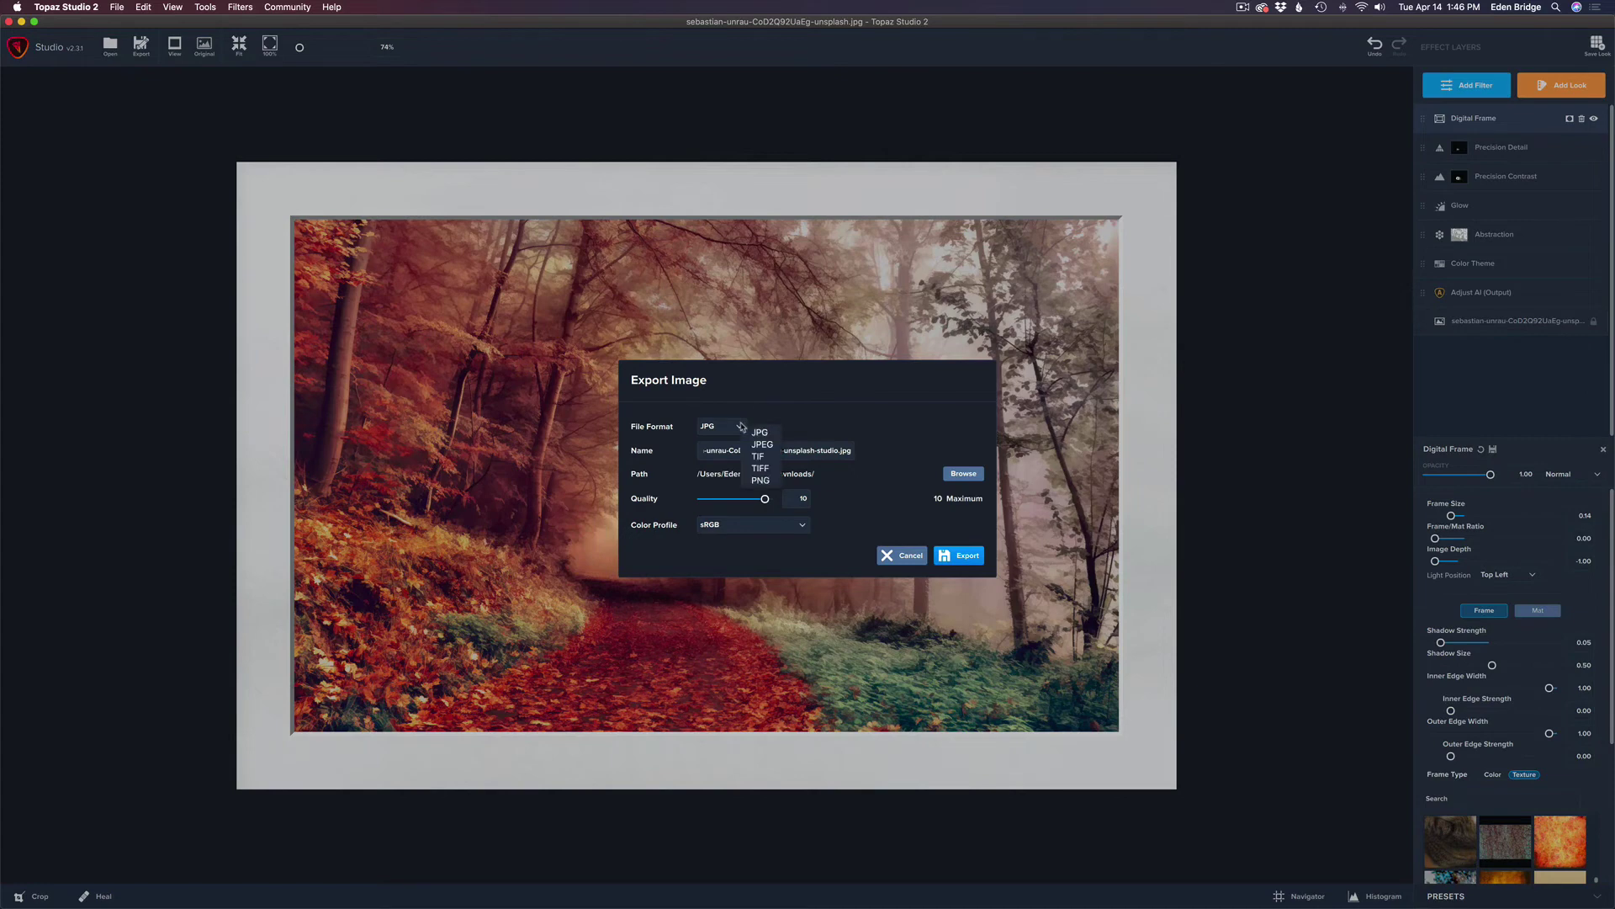
pyautogui.click(791, 387)
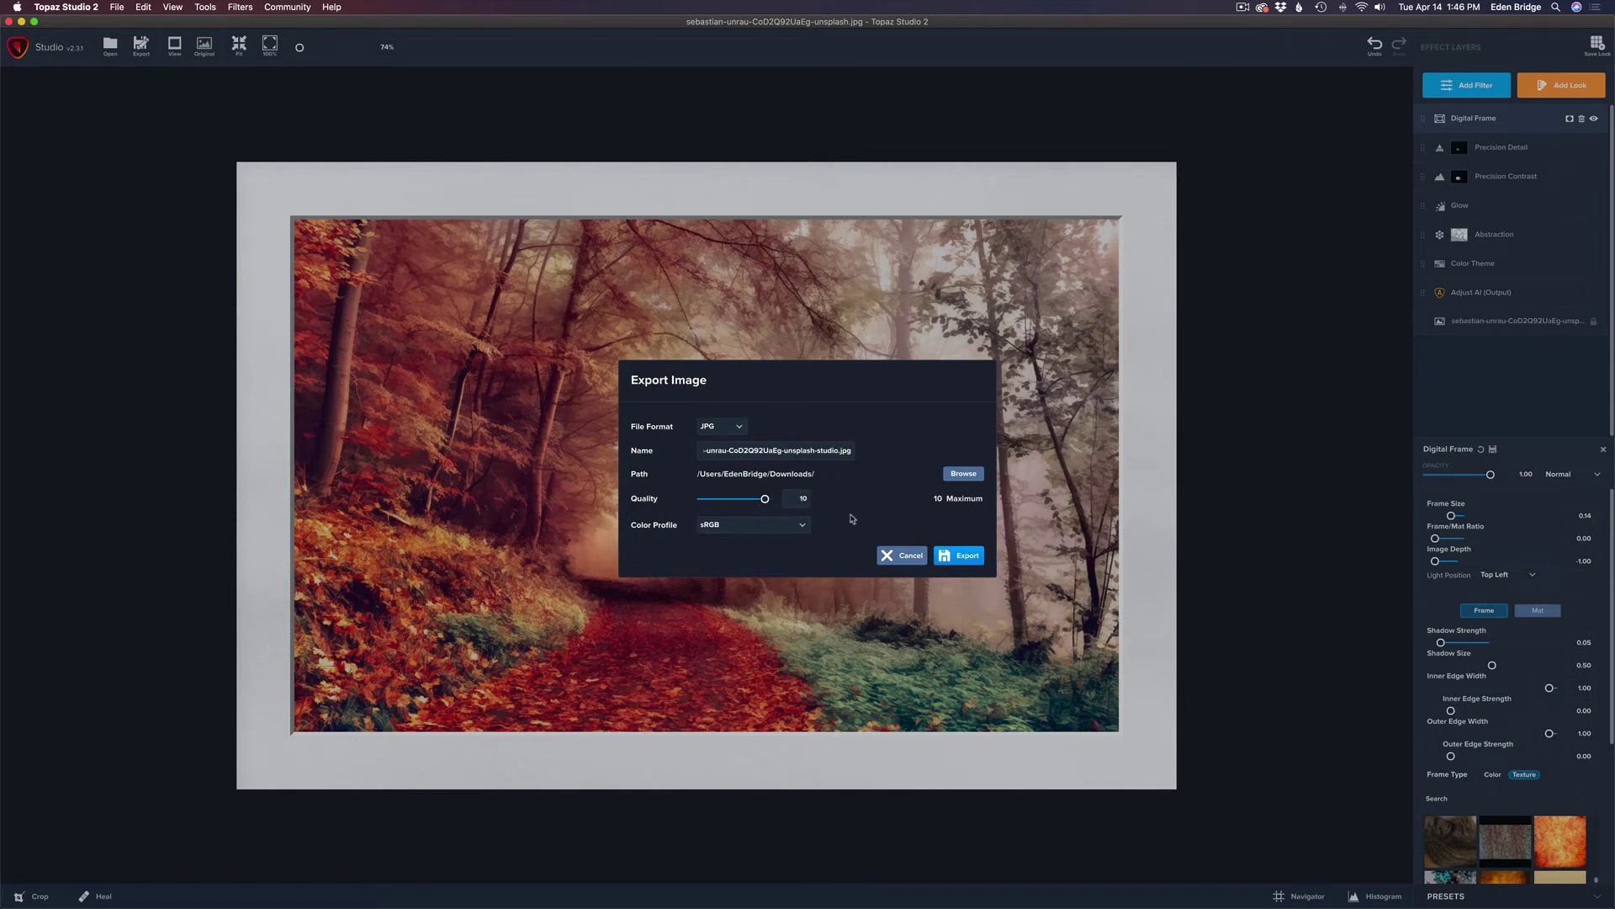
pyautogui.click(906, 554)
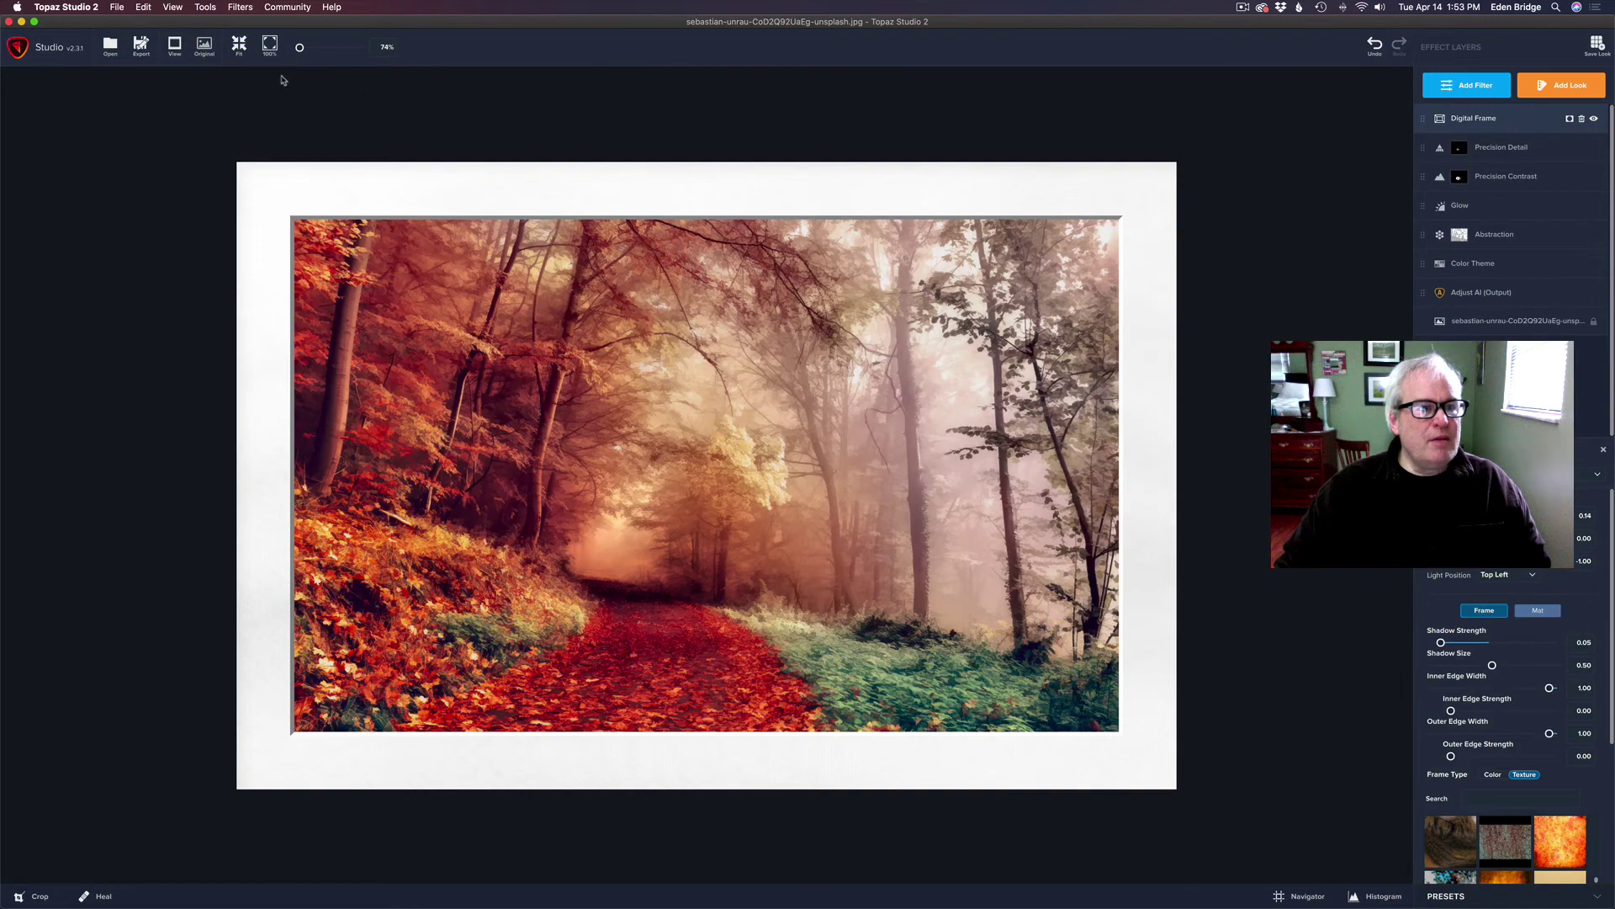
pyautogui.click(204, 47)
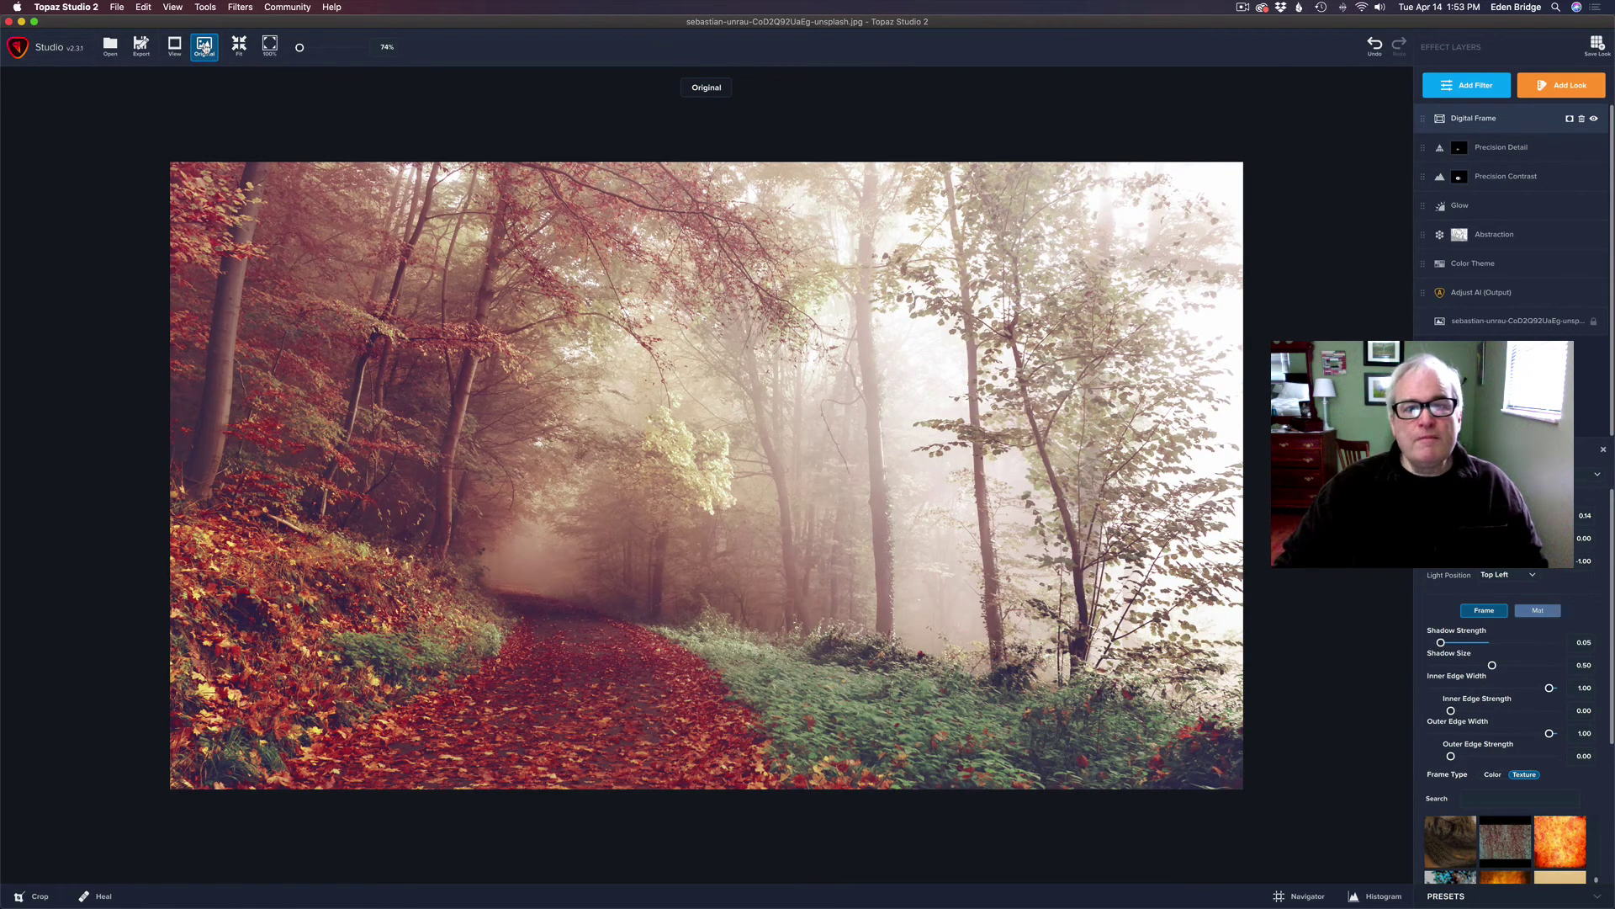
pyautogui.click(205, 47)
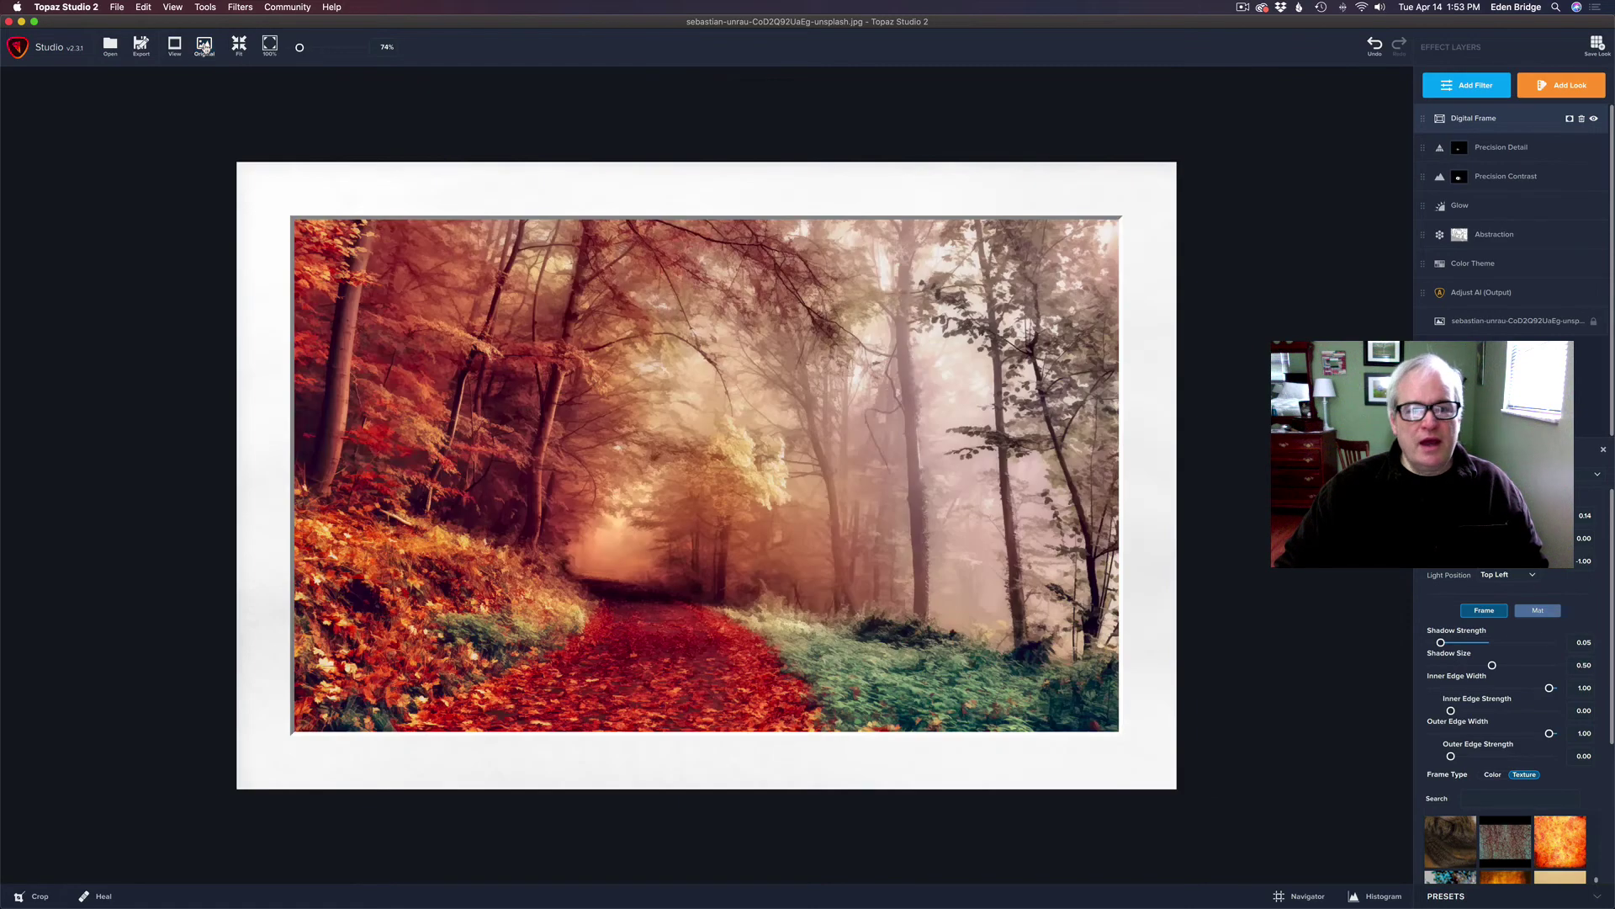